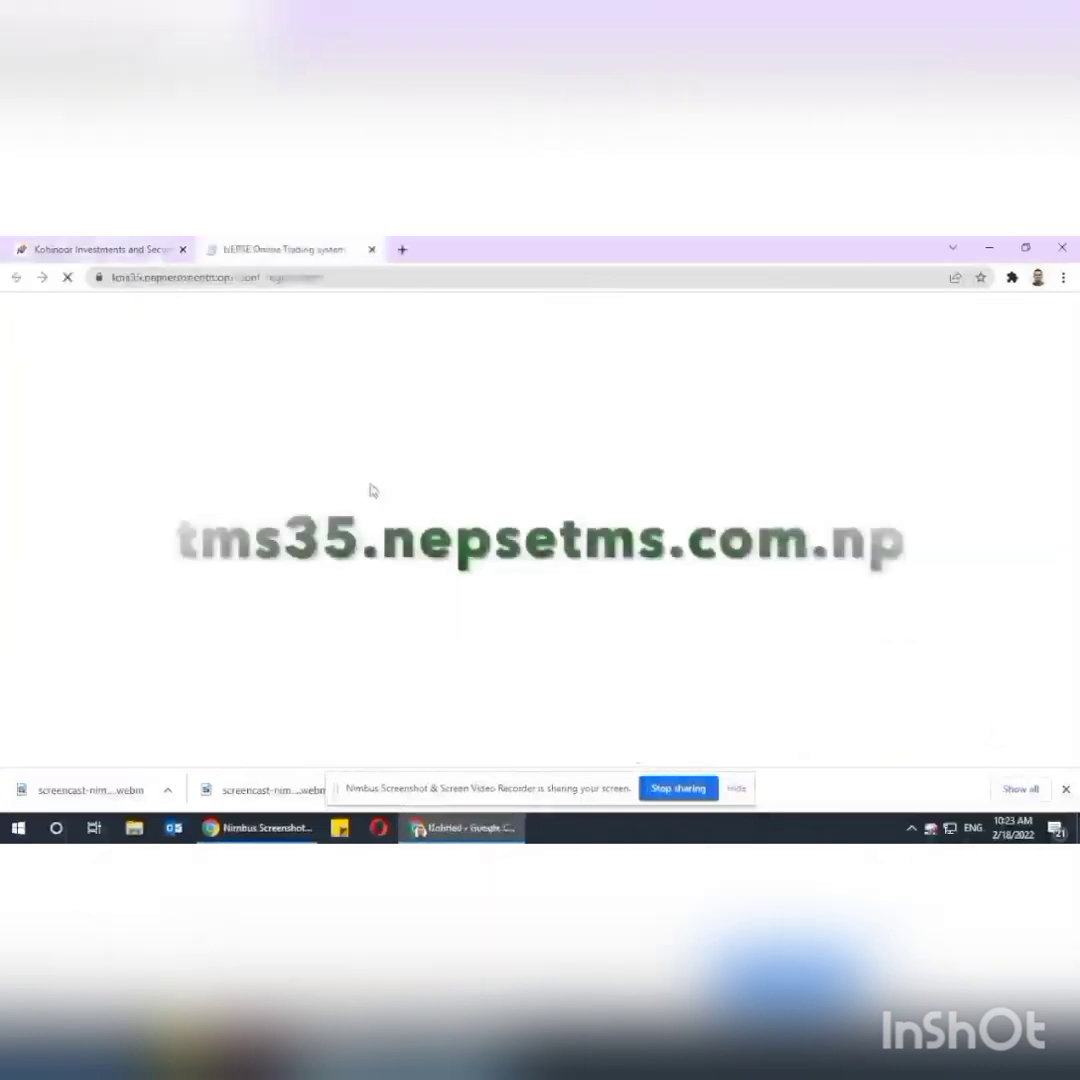
Scroll down to the empty General Details form of client registration.
scroll(470, 498, down, 4)
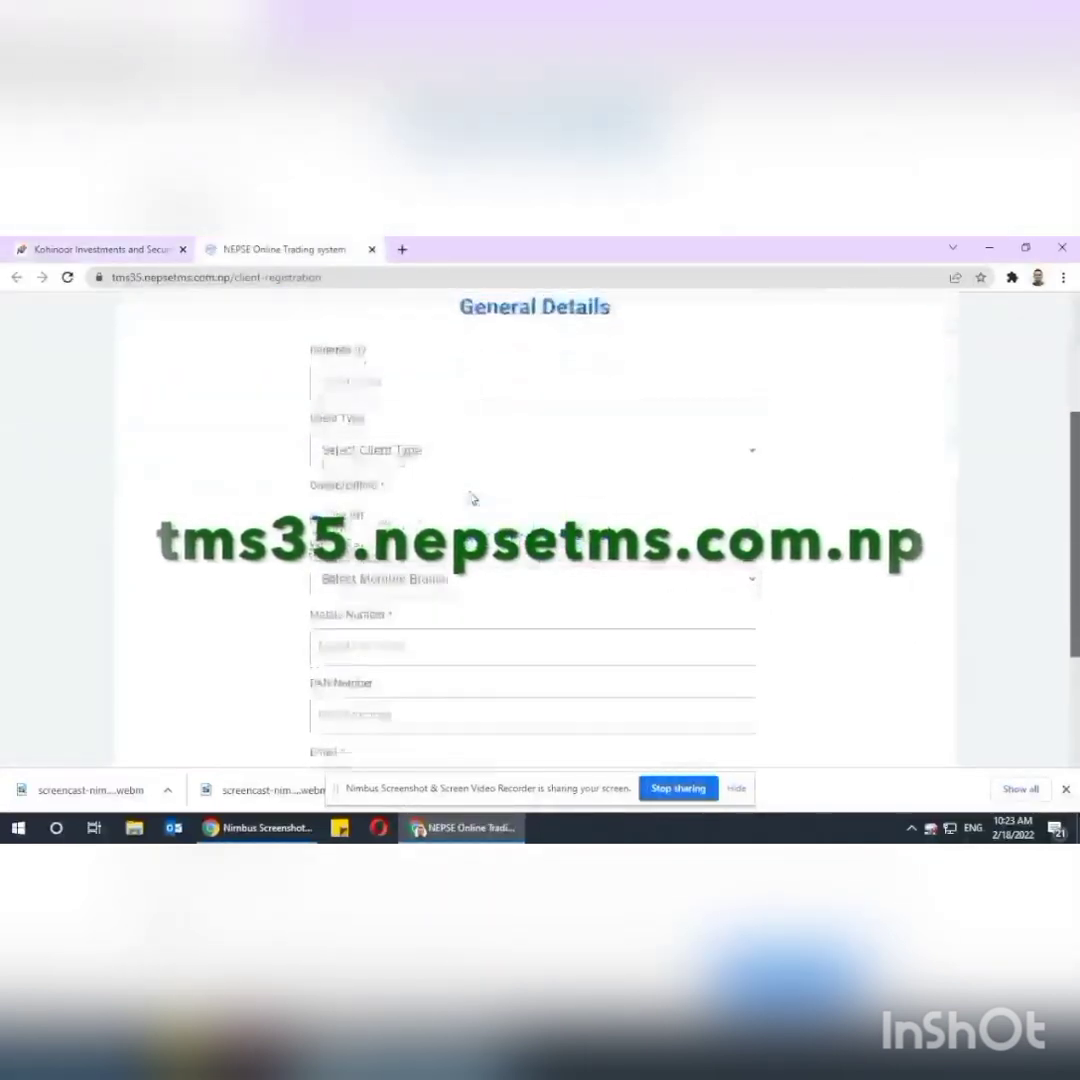
Set client type to Individual and member branch to Kathmandu.
click(429, 446)
click(401, 505)
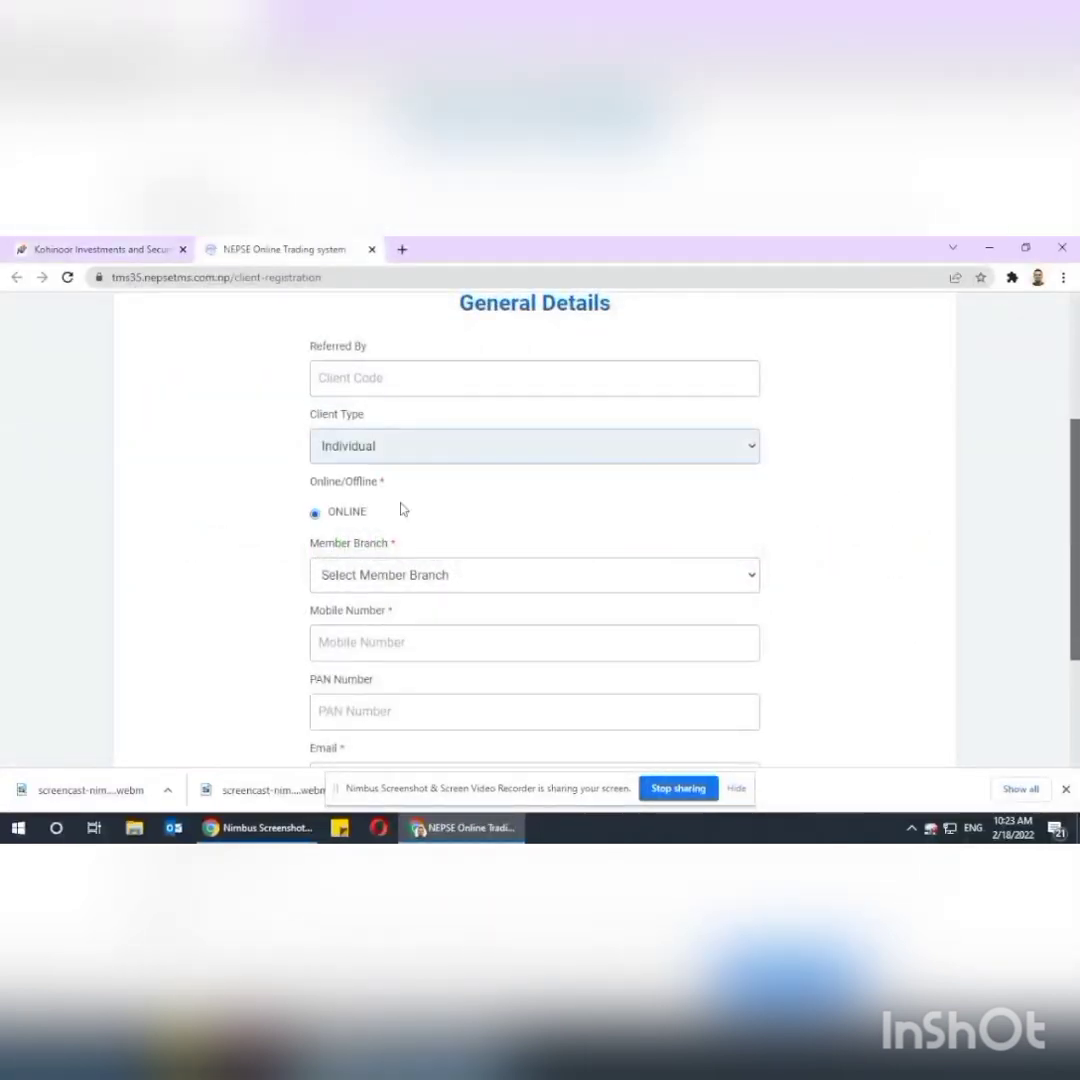
click(359, 575)
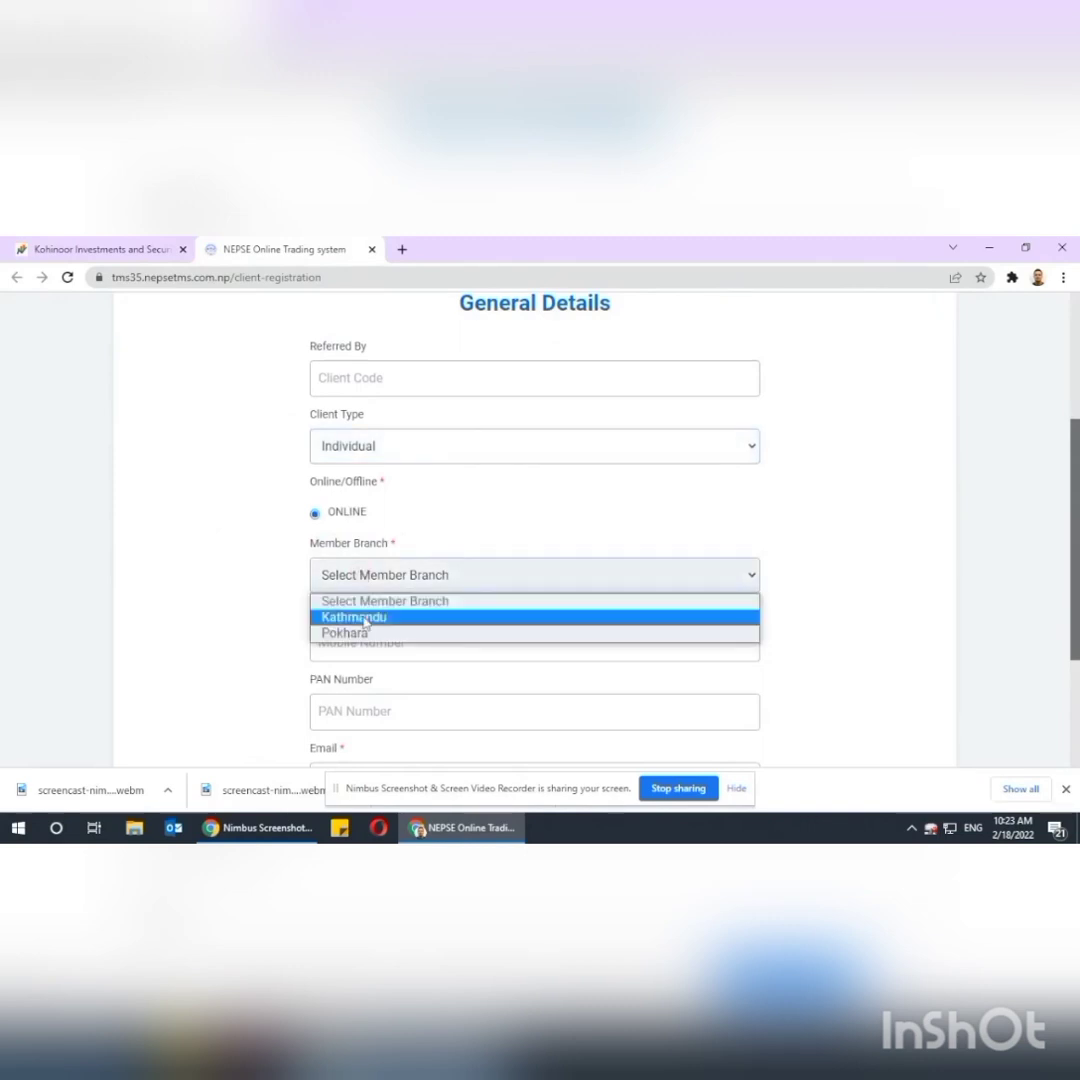
click(365, 618)
scroll(374, 615, down, 3)
Enter the client's mobile number, PAN number and e-mail, then continue to Individual Details.
click(381, 424)
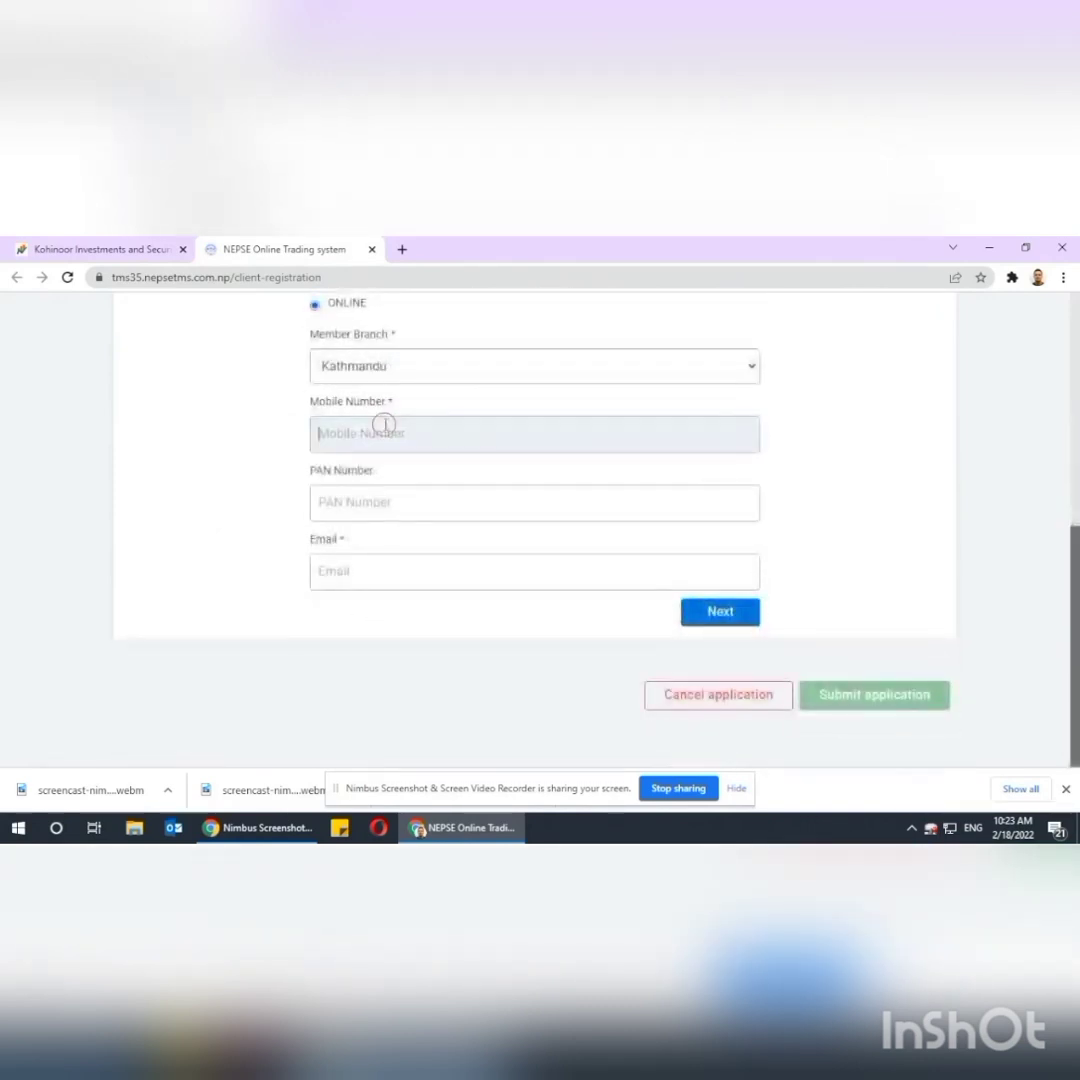
text(984155)
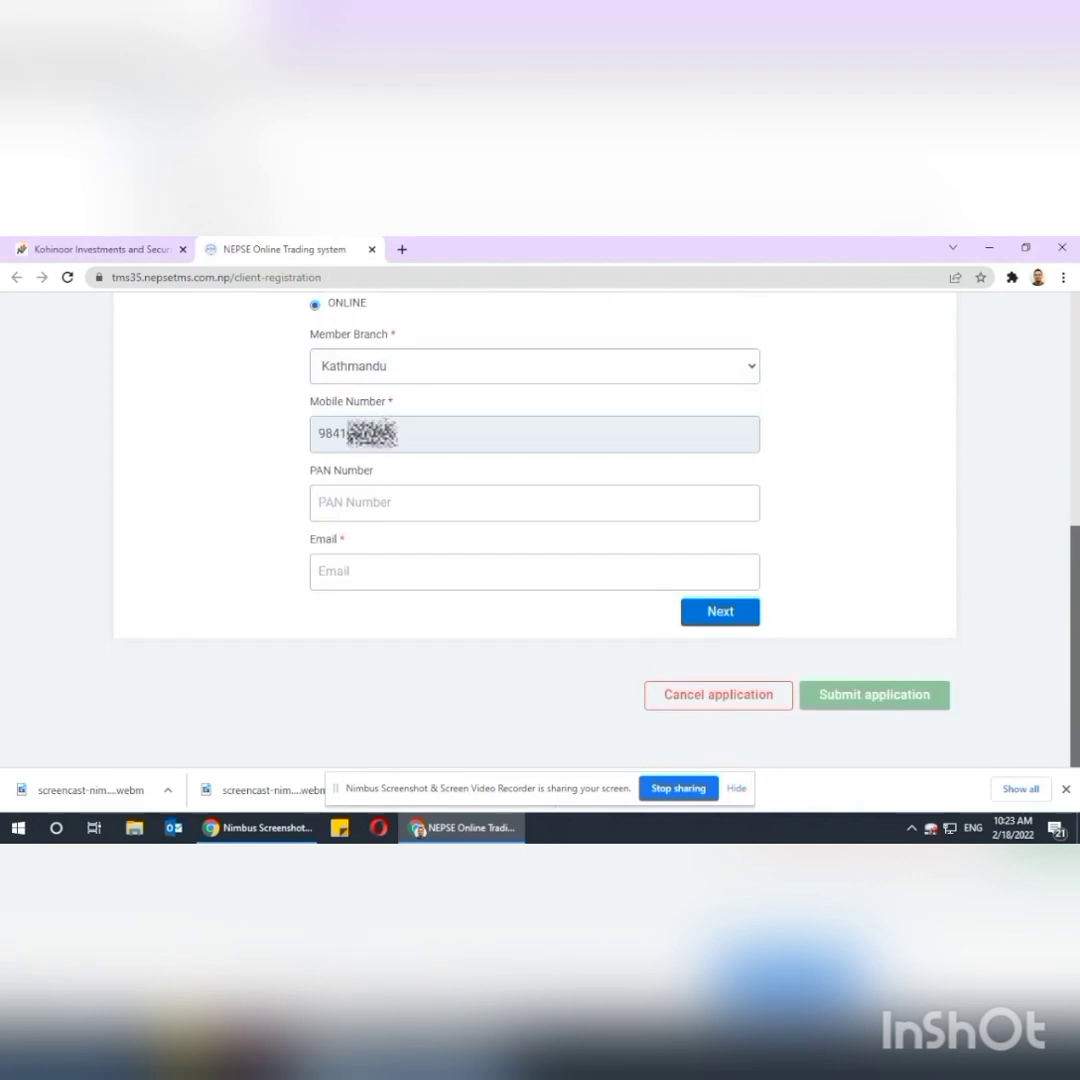
click(320, 502)
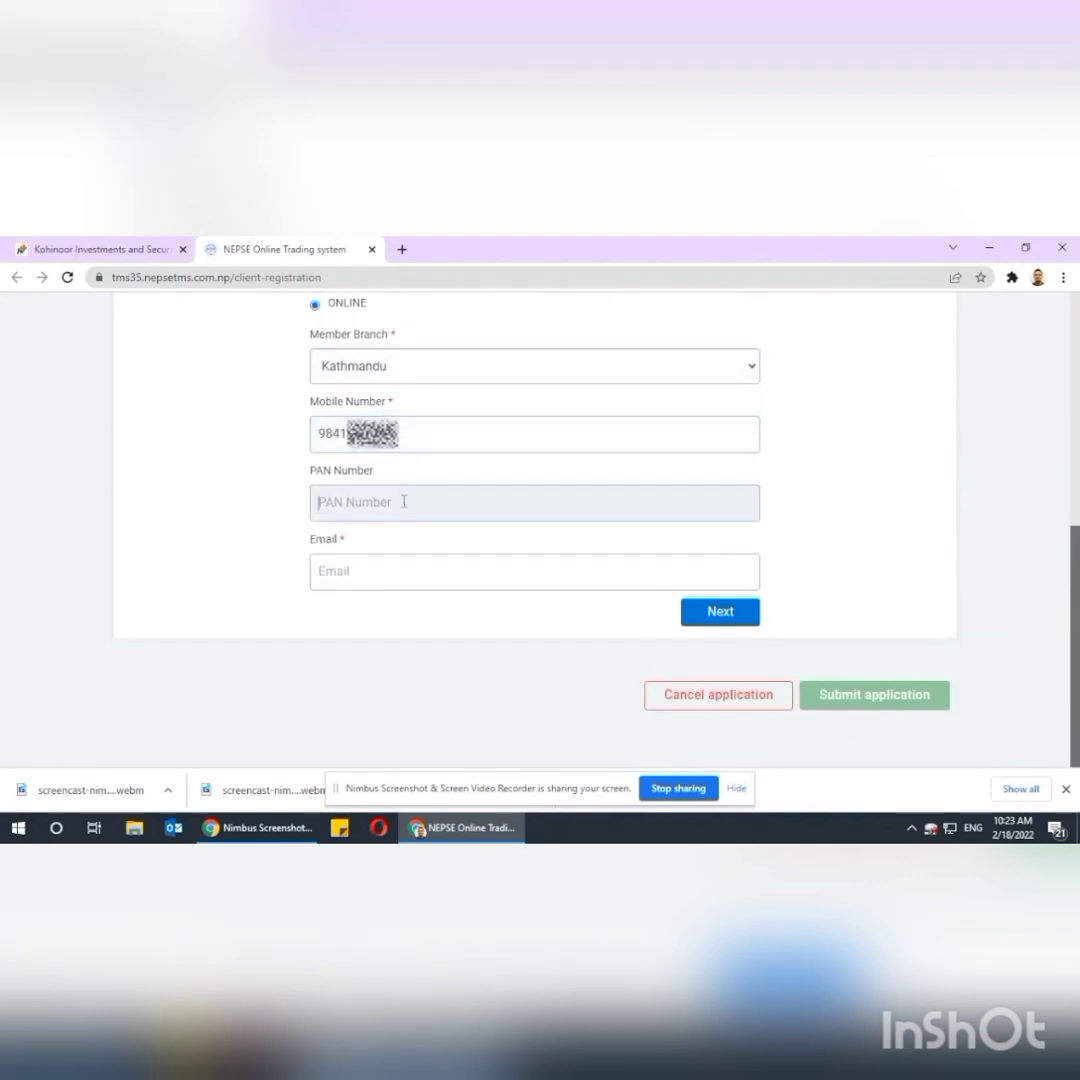
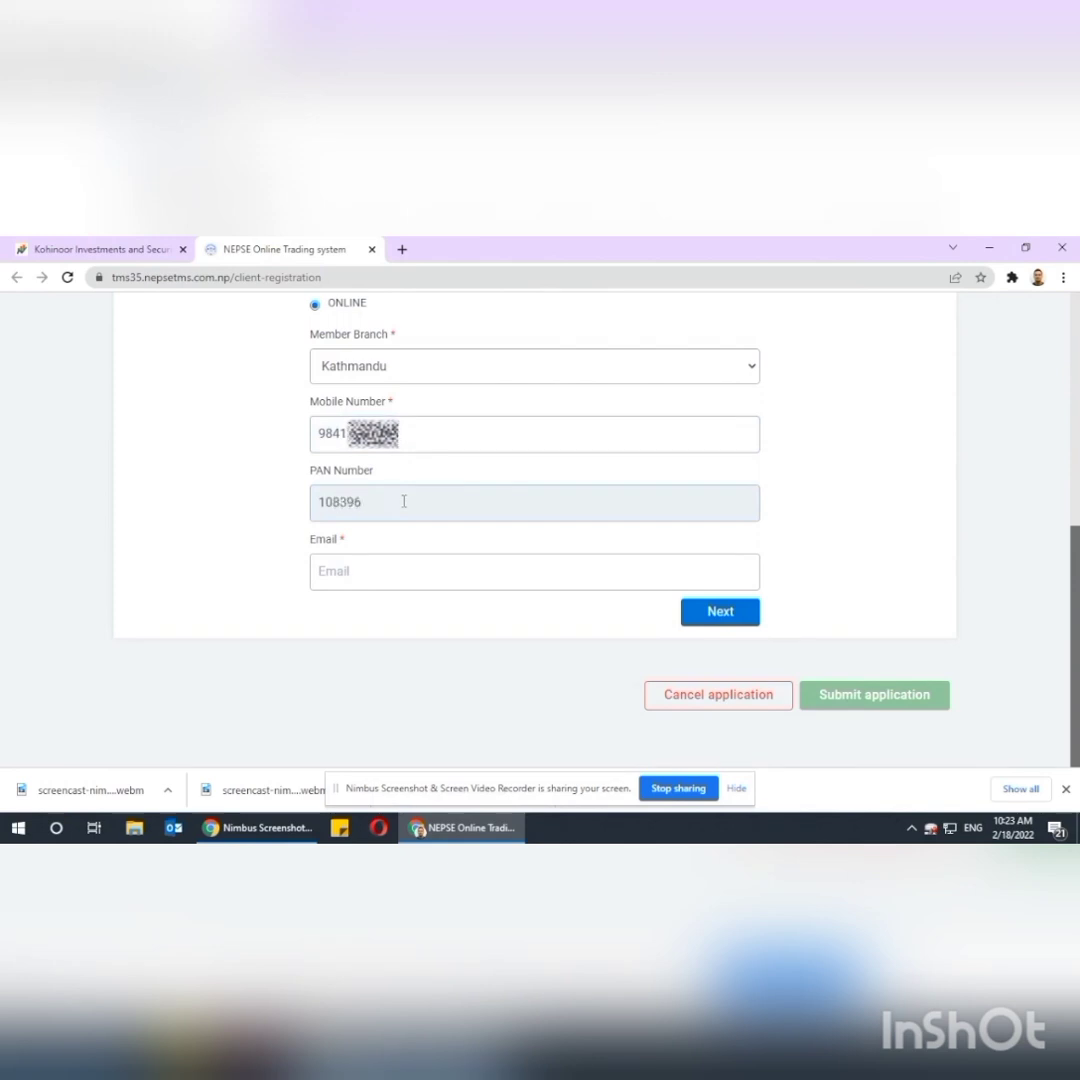
key(Tab)
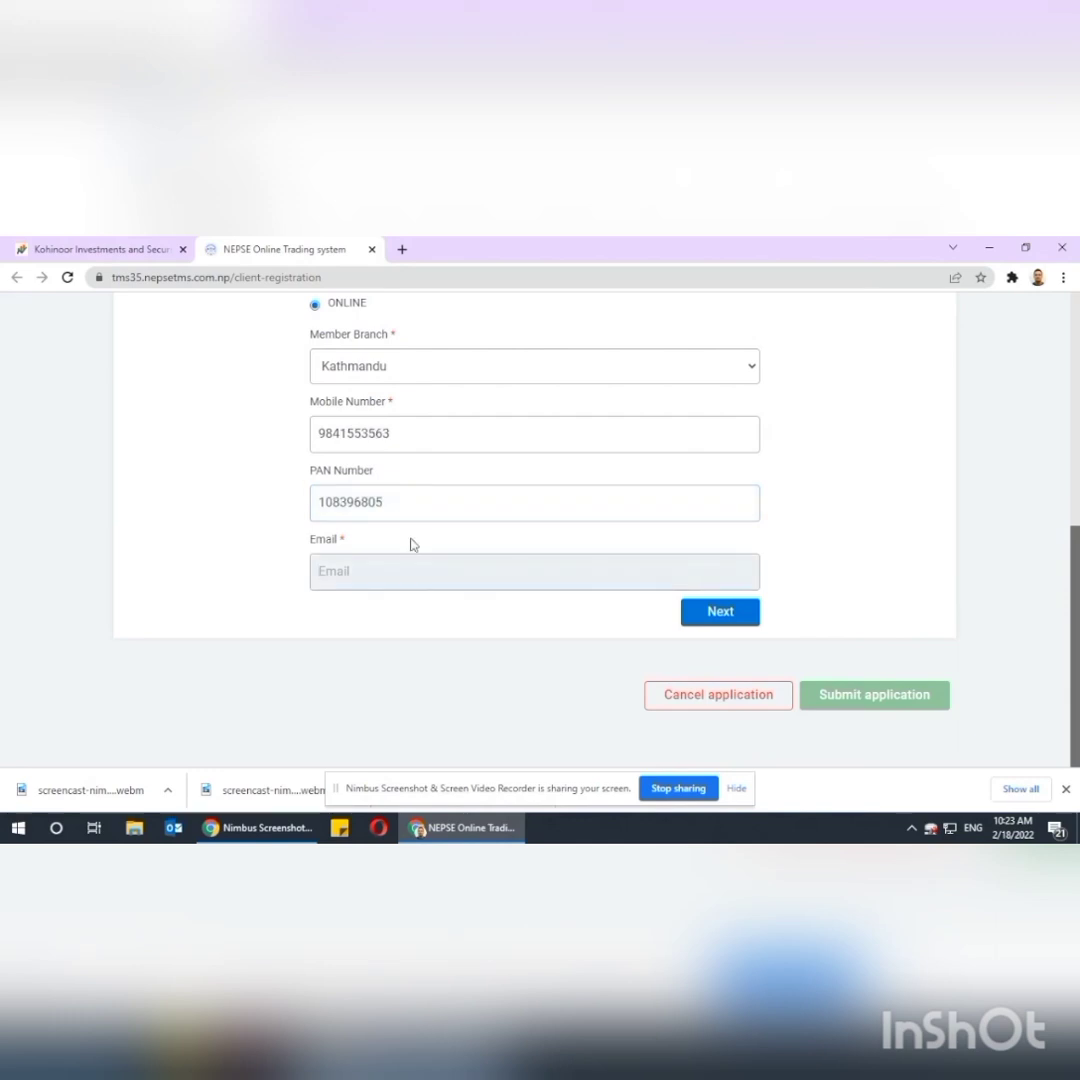
click(726, 612)
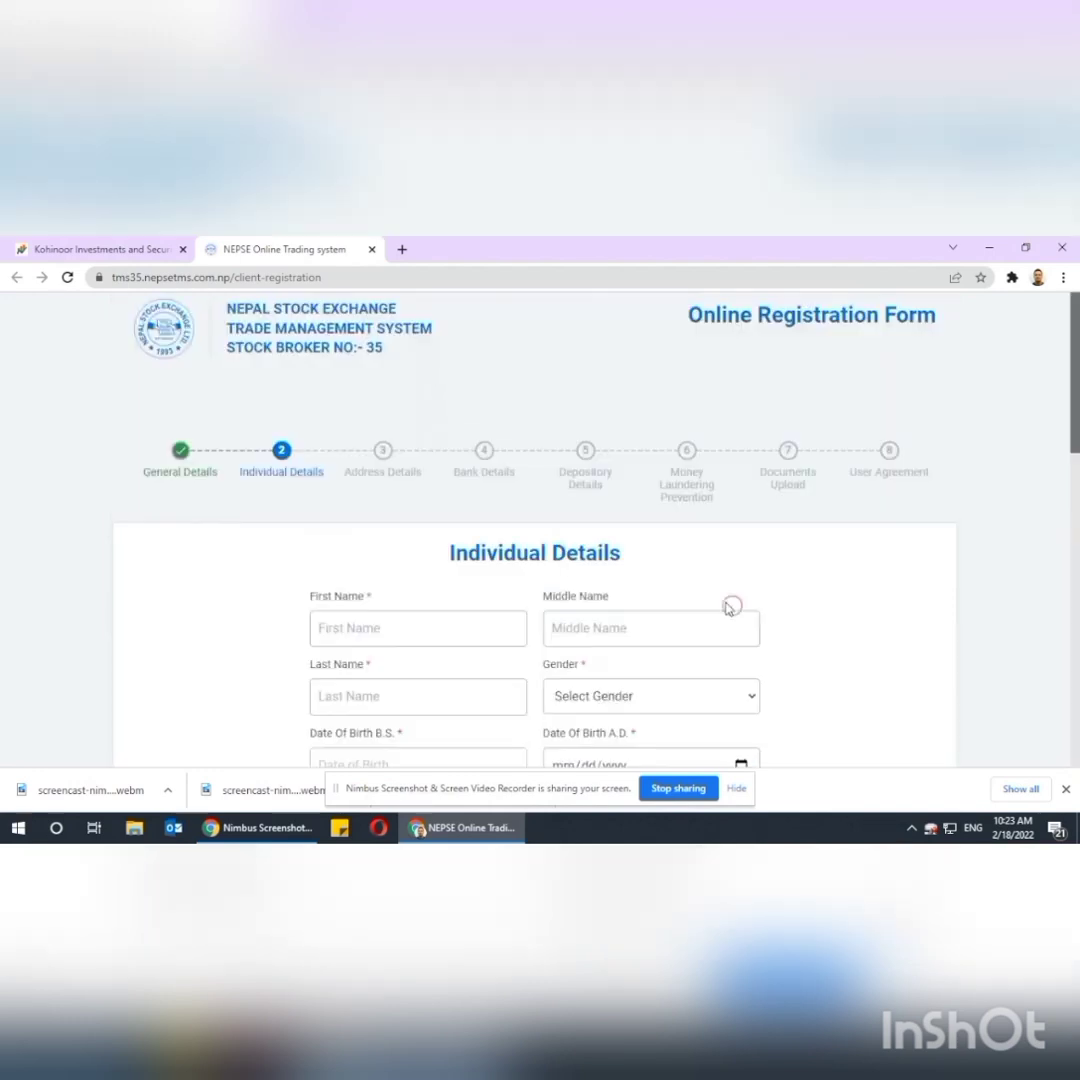
Enter the client's first and last name and set gender to Male.
click(417, 559)
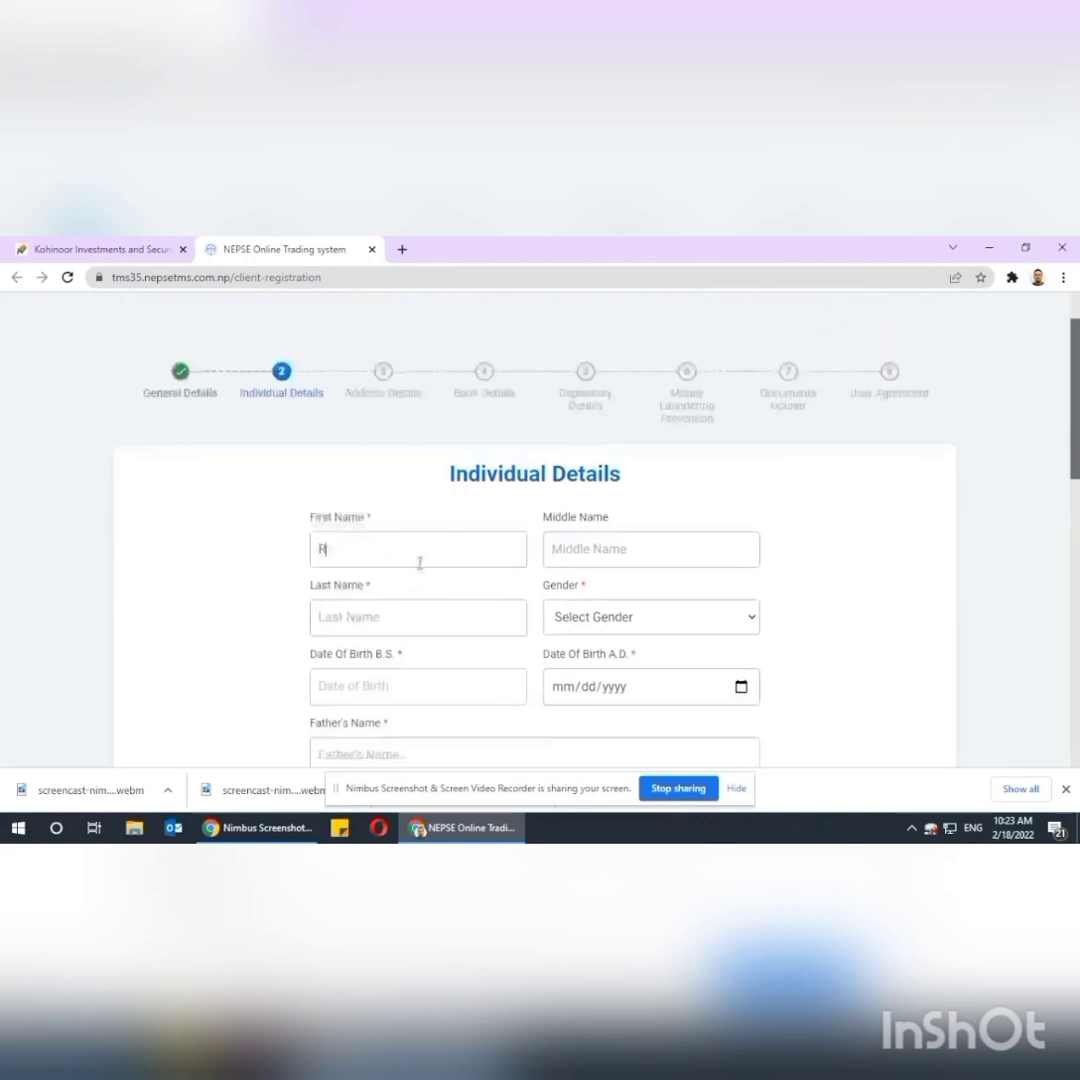
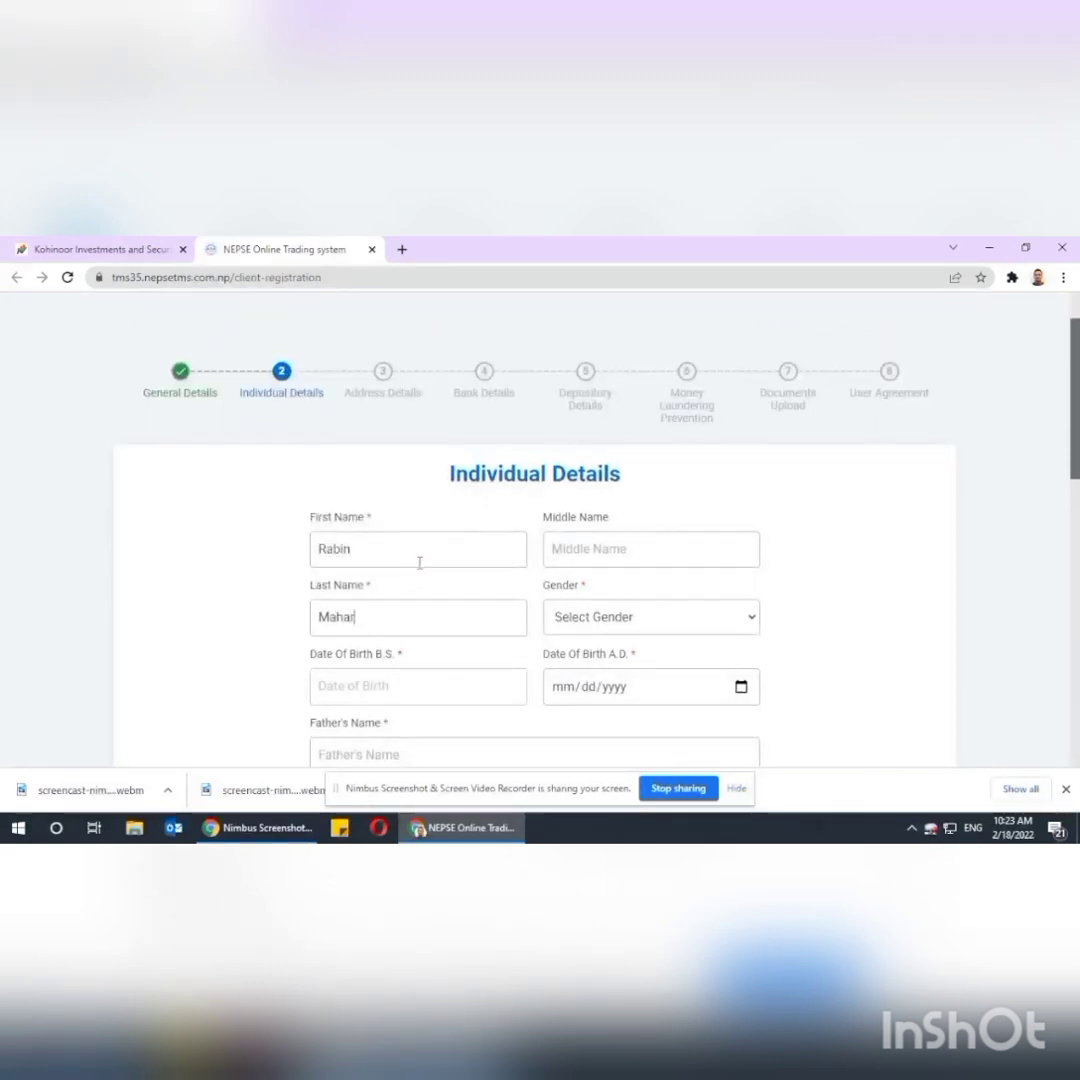
click(659, 626)
click(641, 658)
scroll(786, 608, down, 2)
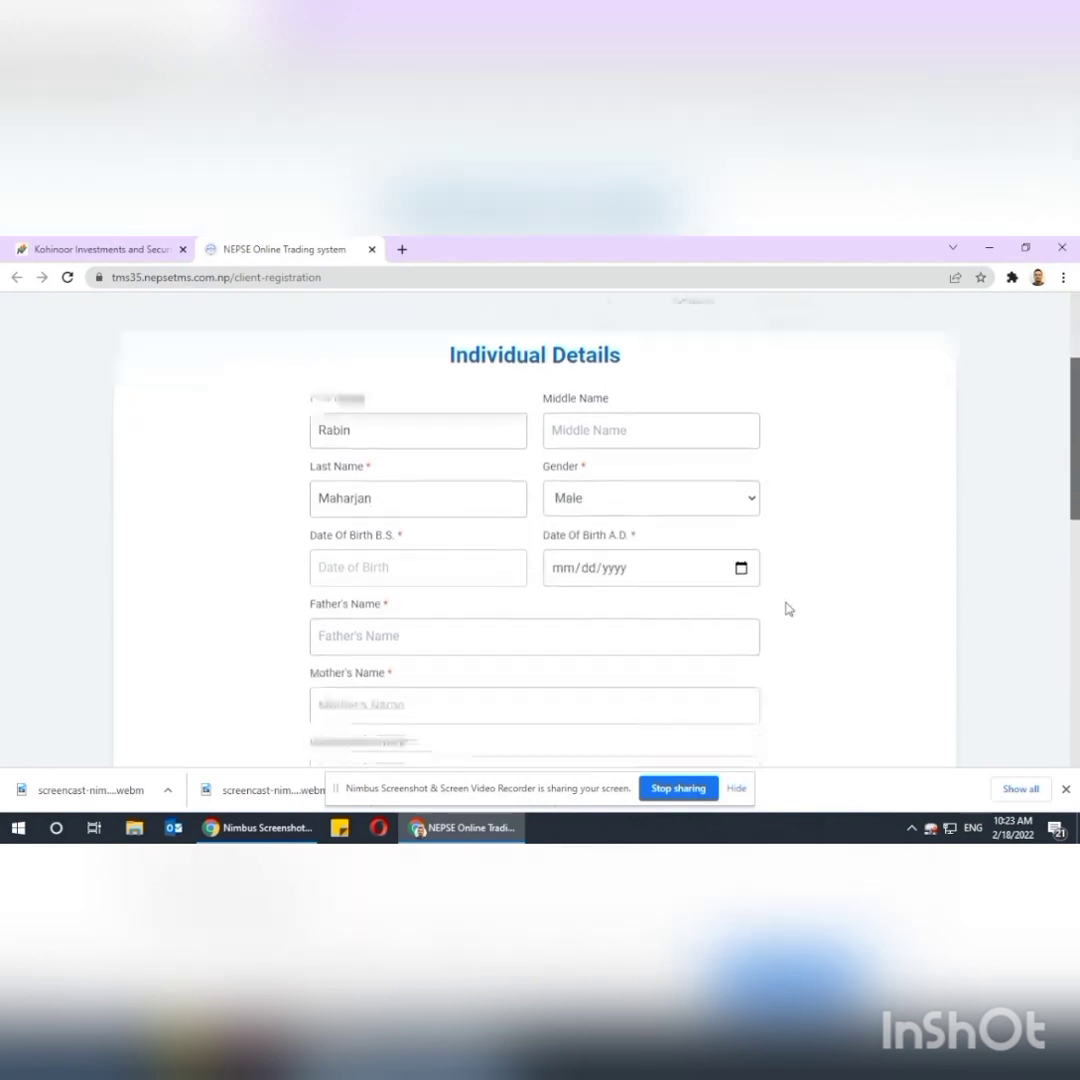
scroll(786, 608, down, 2)
Set the B.S. birth date to year २०४२, month पौष, day २७.
click(458, 448)
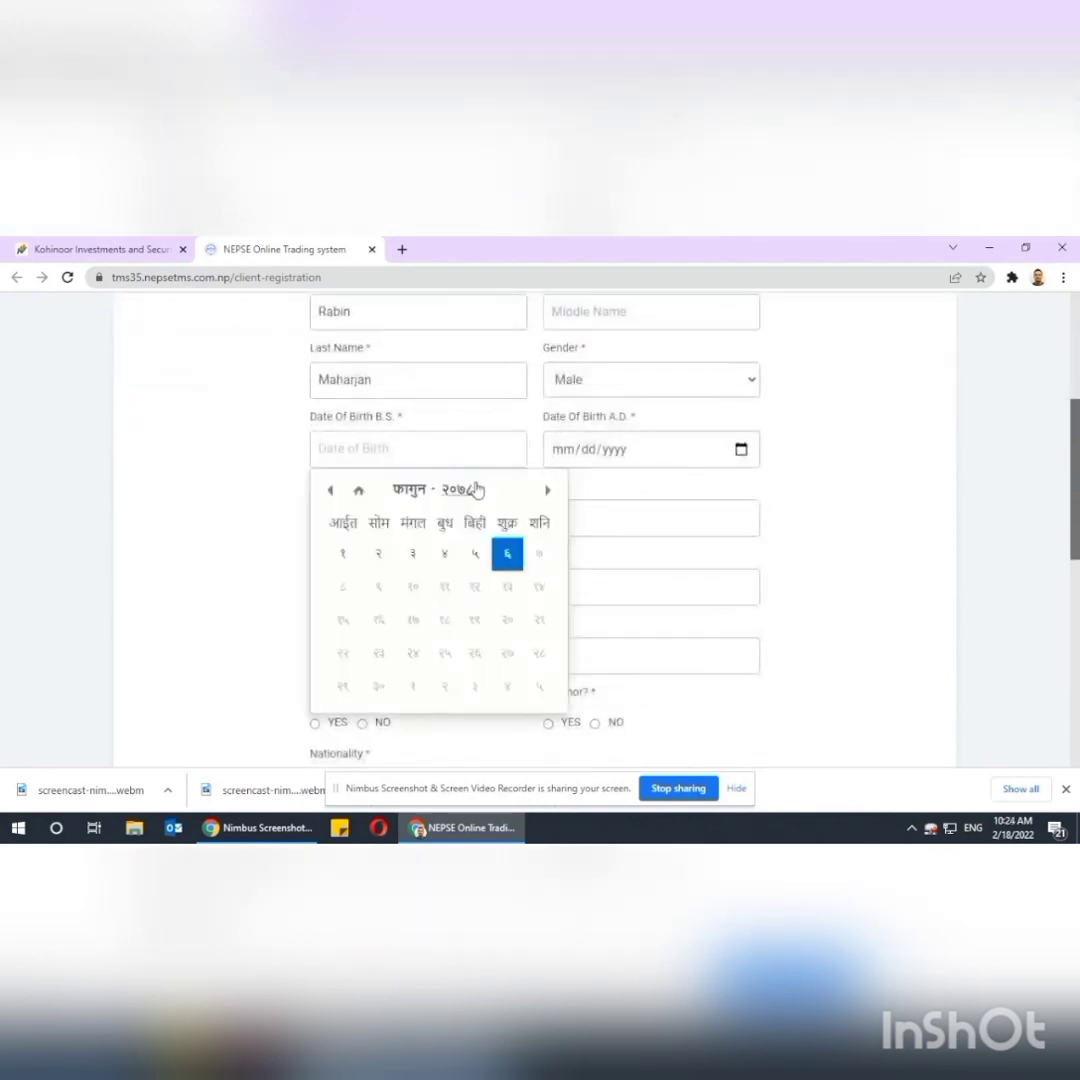
click(477, 490)
scroll(465, 535, up, 5)
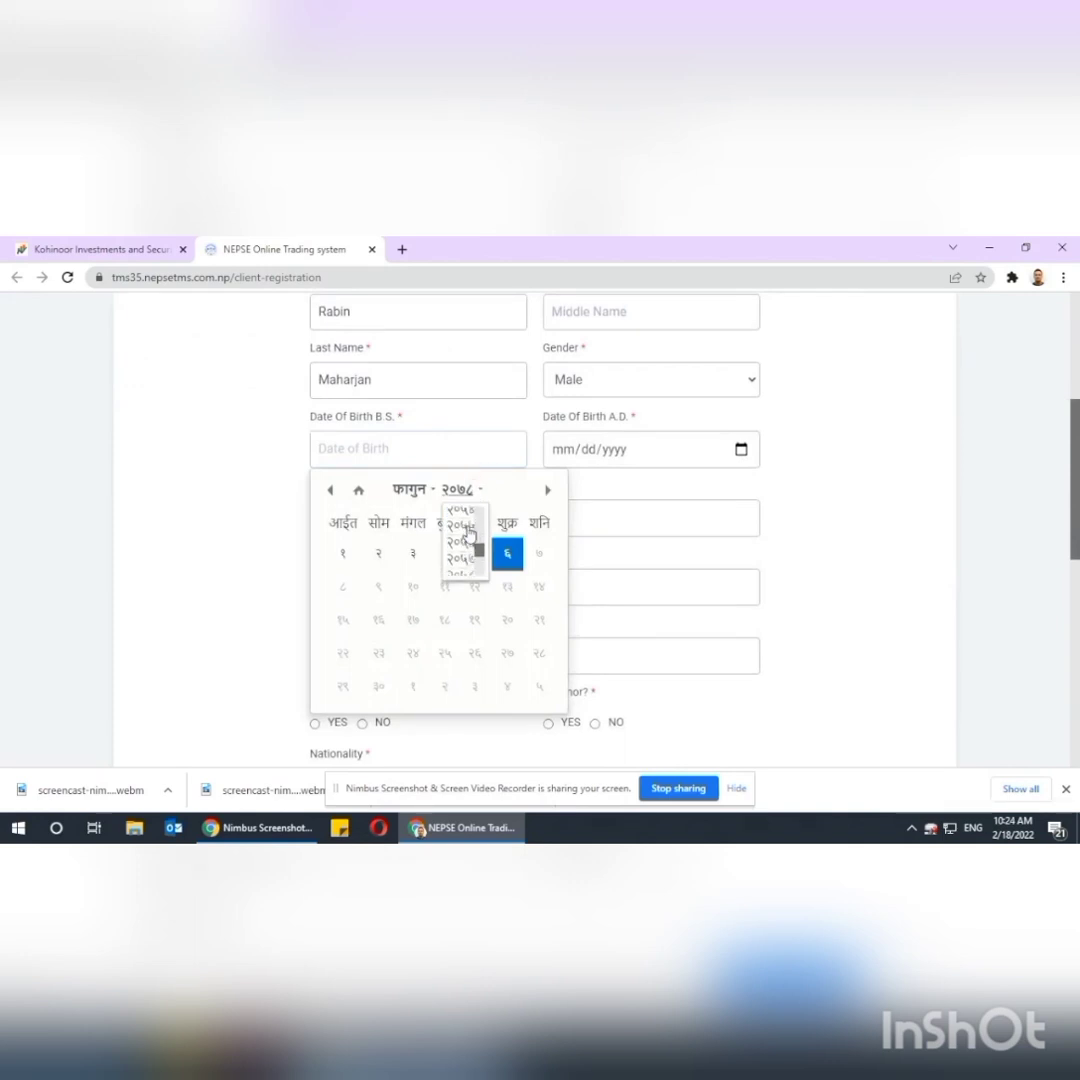
scroll(469, 531, up, 5)
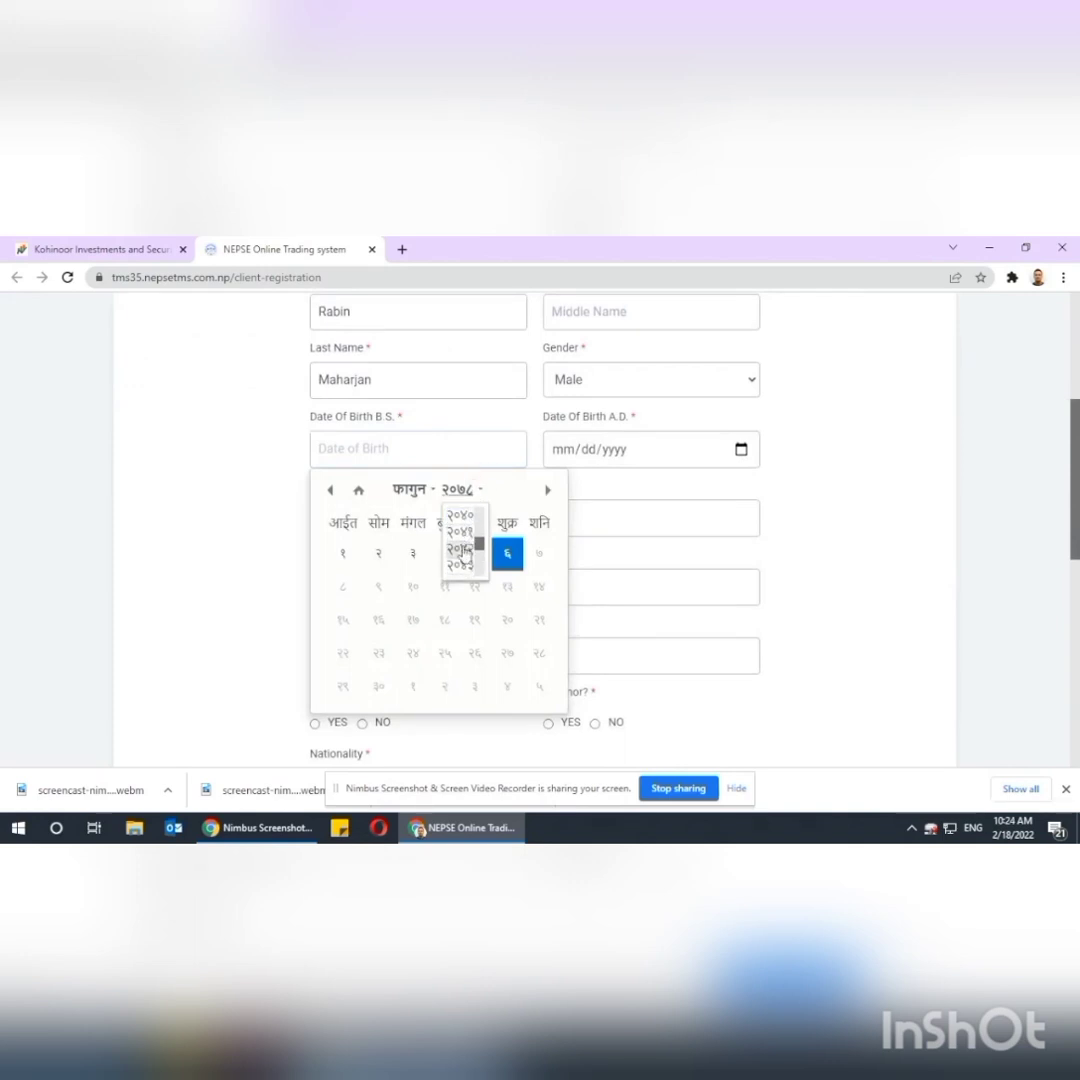
click(463, 550)
click(409, 489)
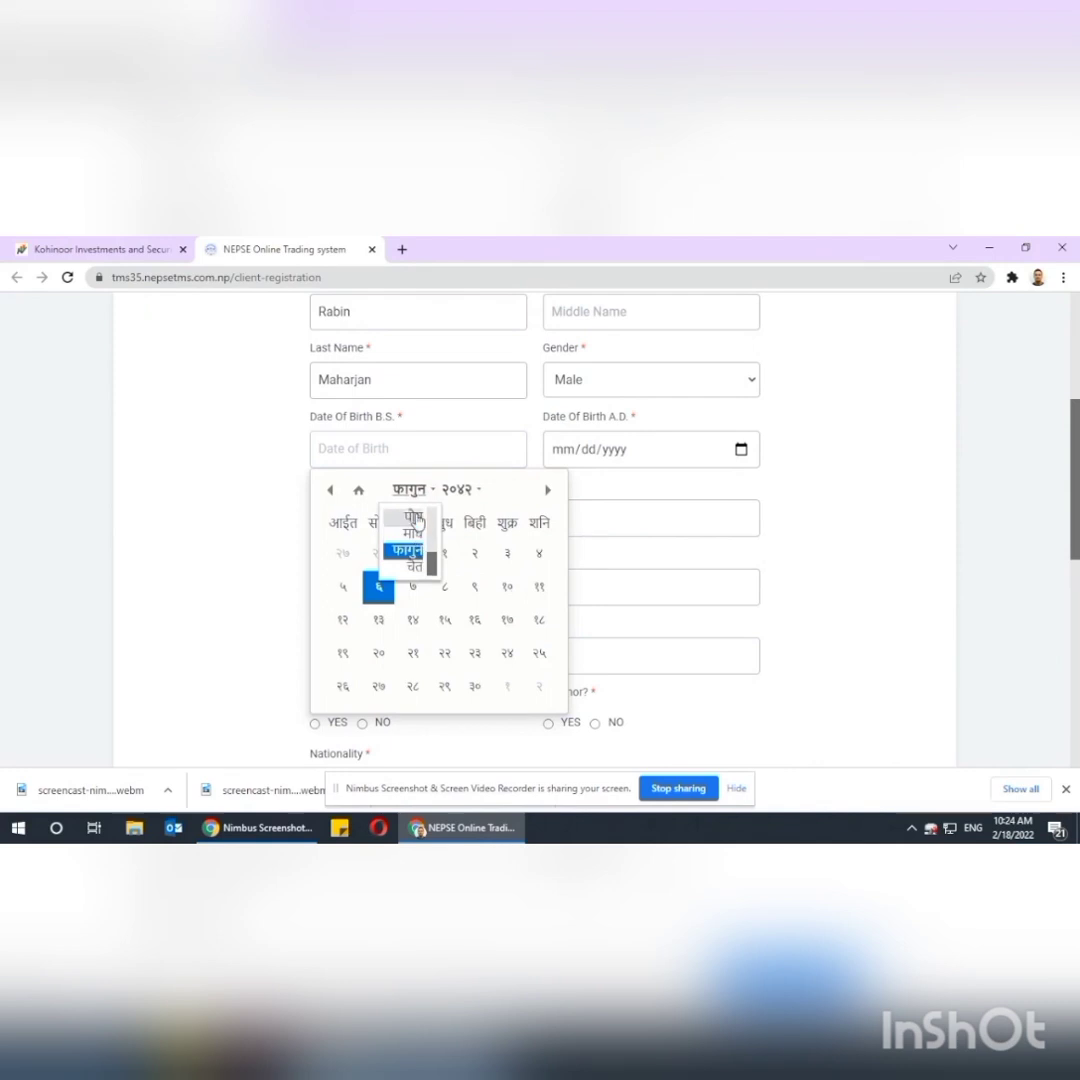
click(416, 519)
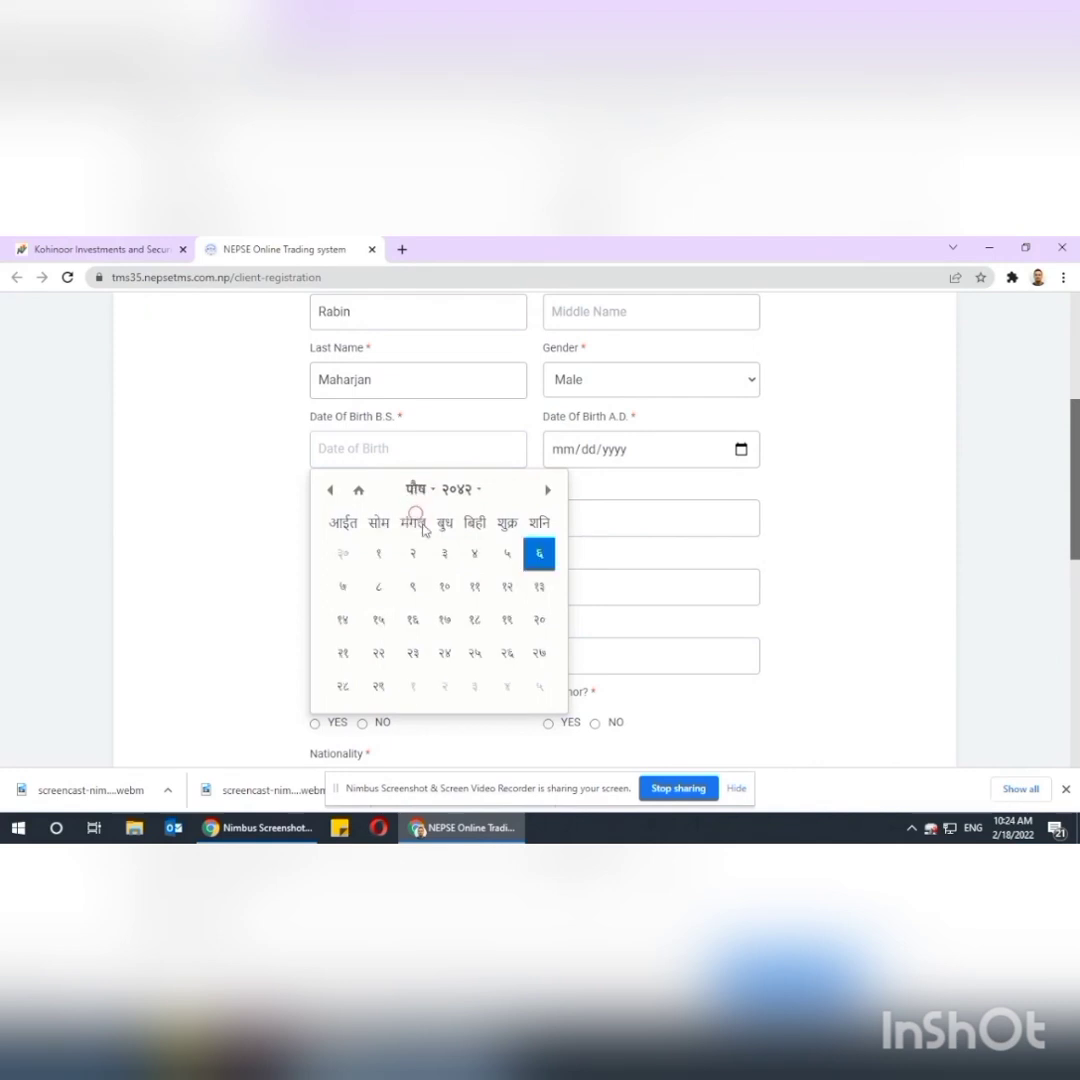
click(539, 654)
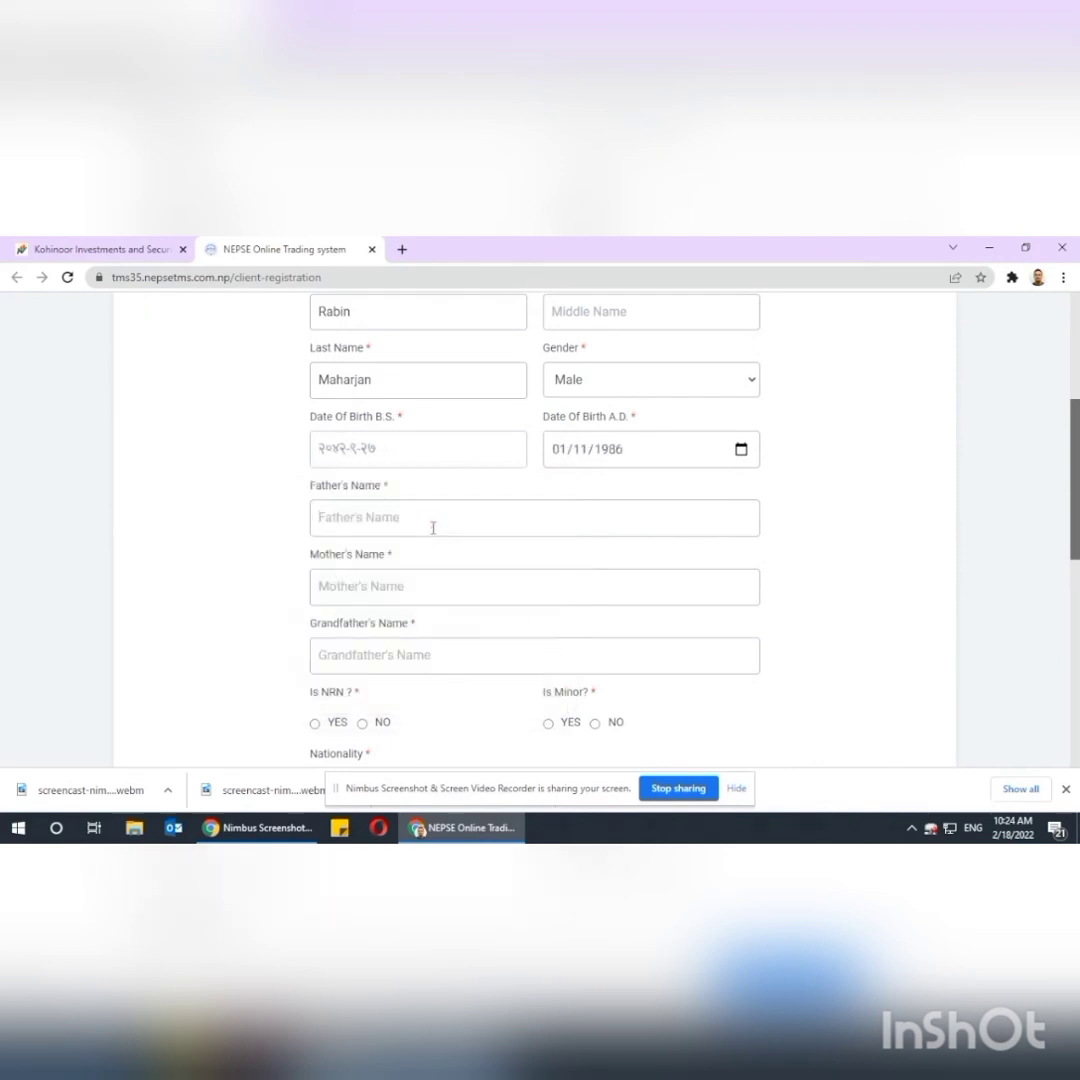
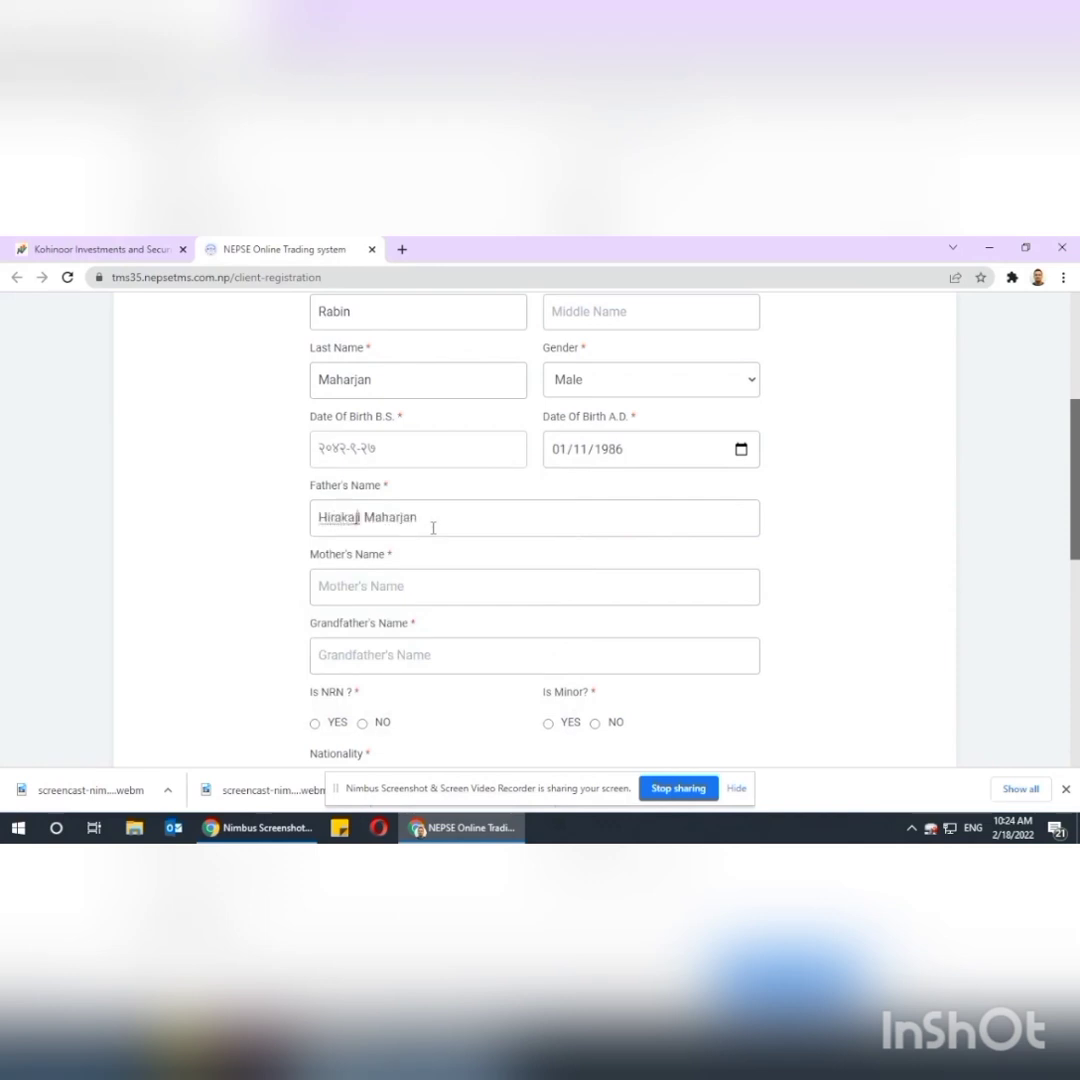
Enter the father's name with a one-letter spelling fix, then the mother's and grandfather's names.
text(e)
click(414, 581)
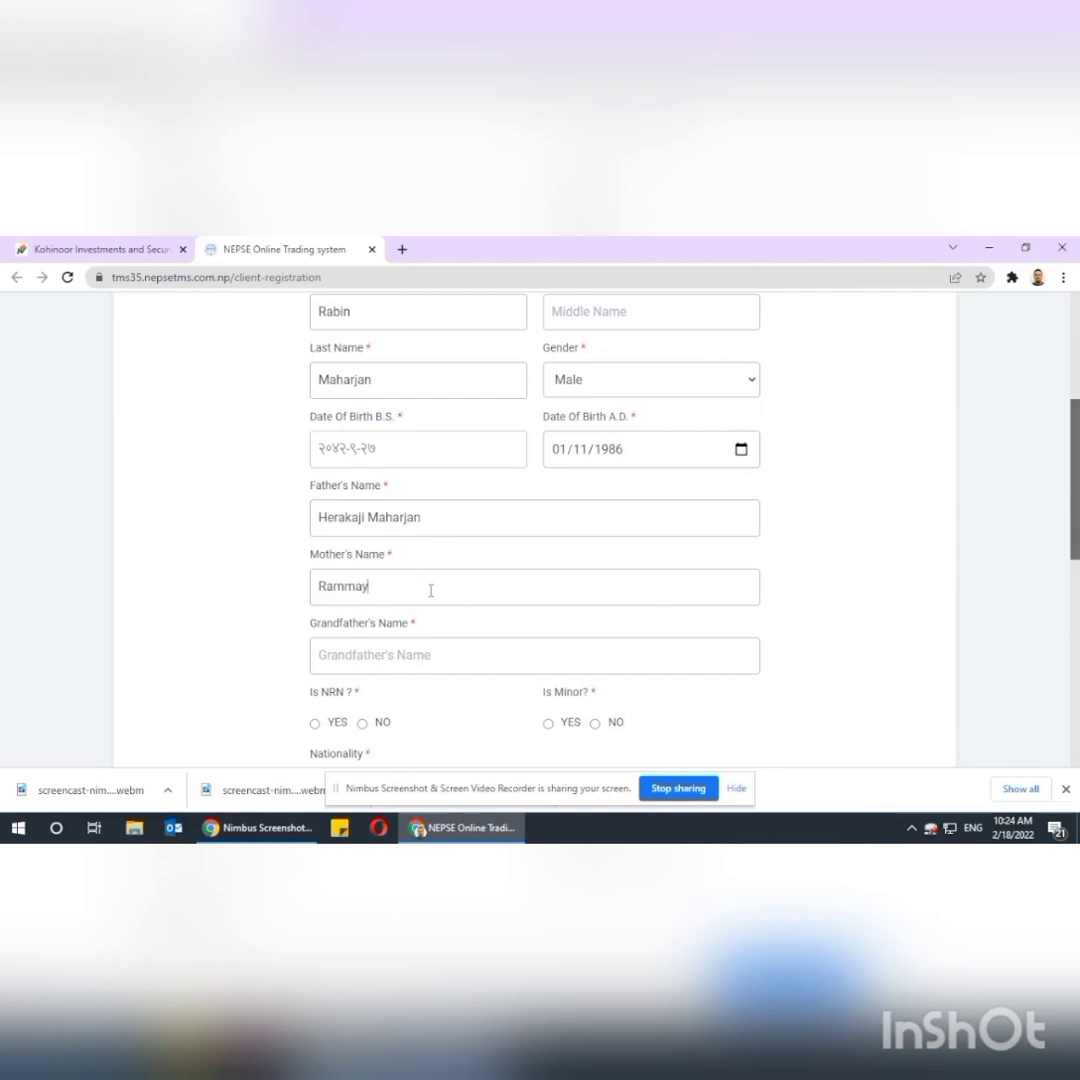
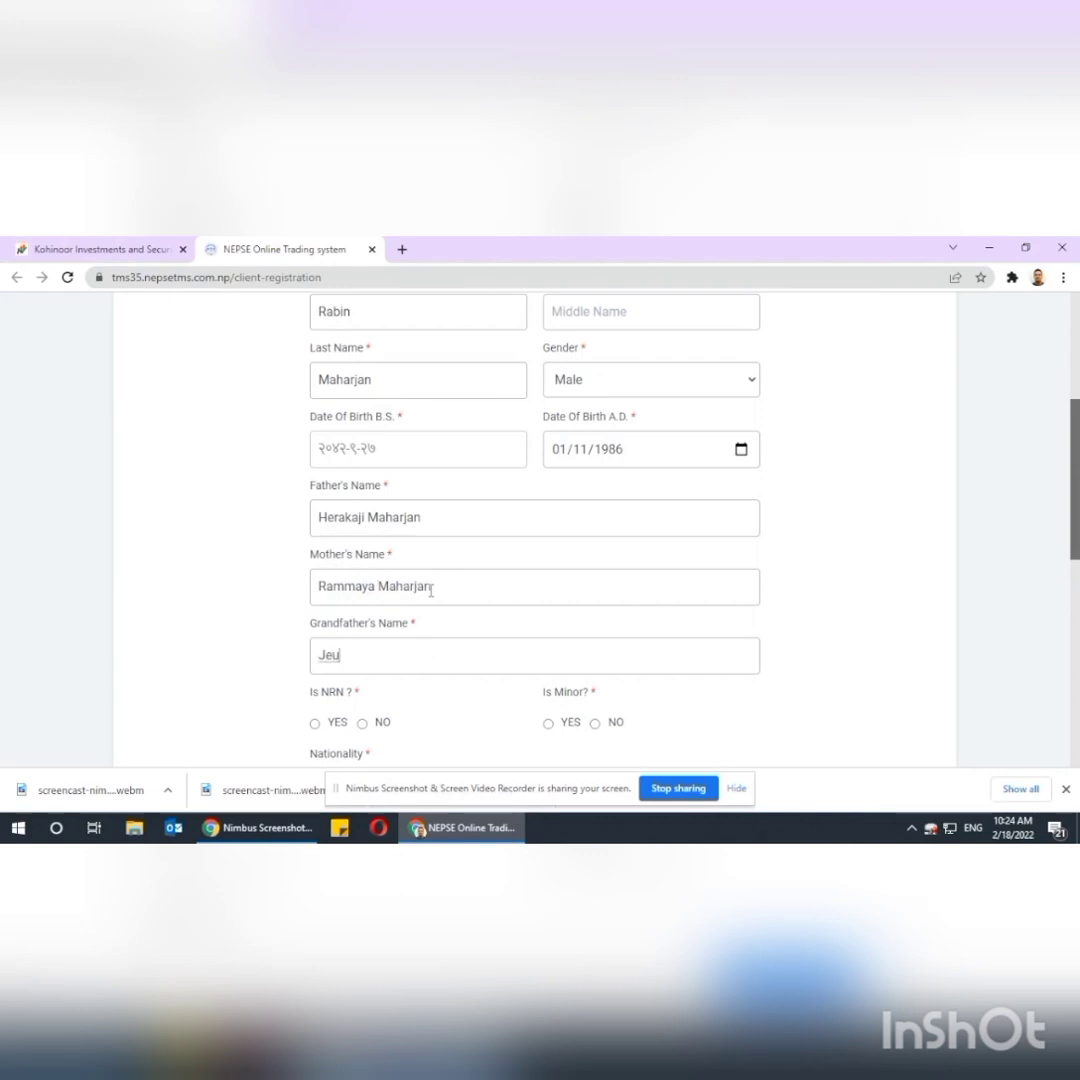
scroll(431, 591, down, 4)
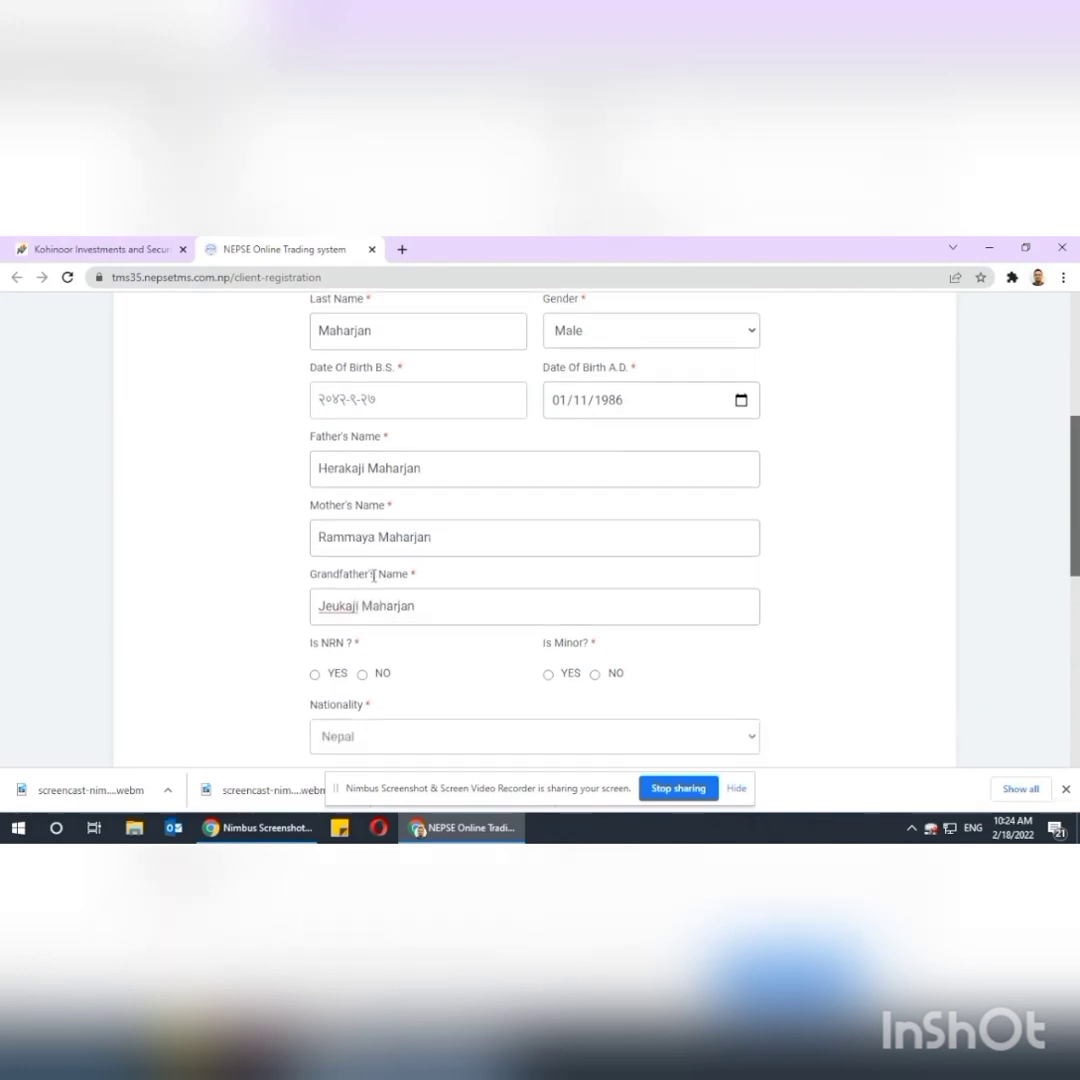
Answer NO for NRN and Minor, enter the citizenship number, and choose Kathmandu as issue place.
click(362, 485)
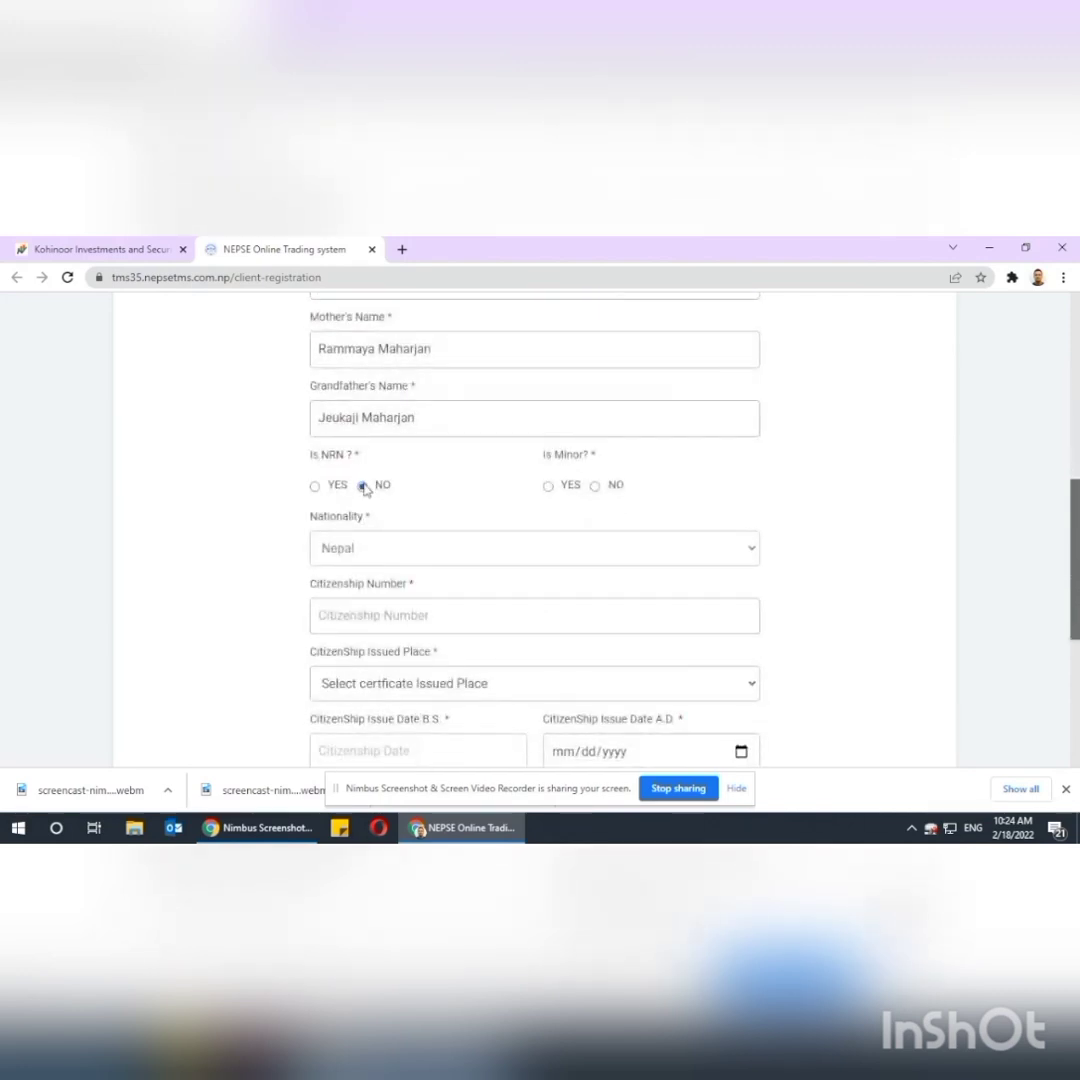
click(595, 486)
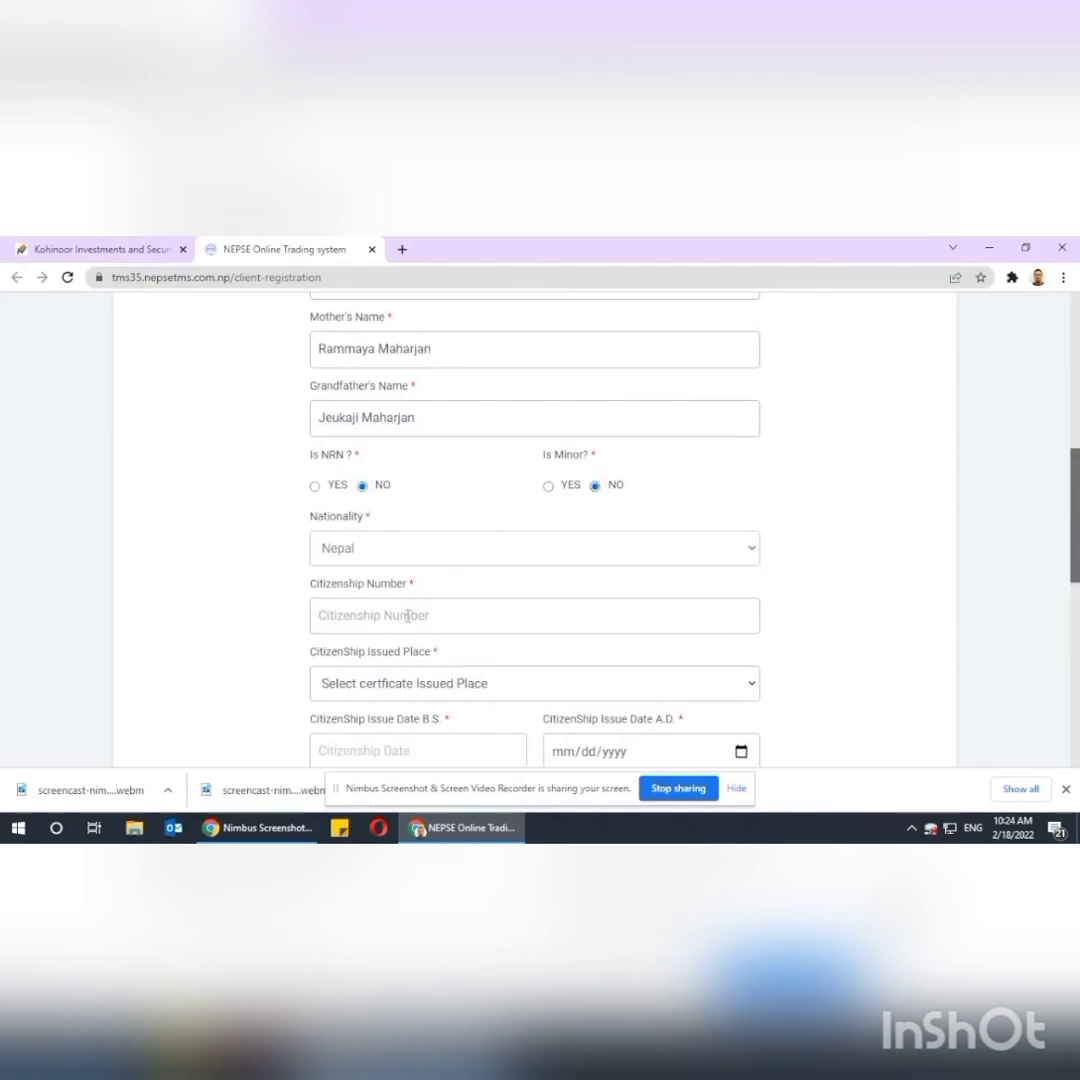
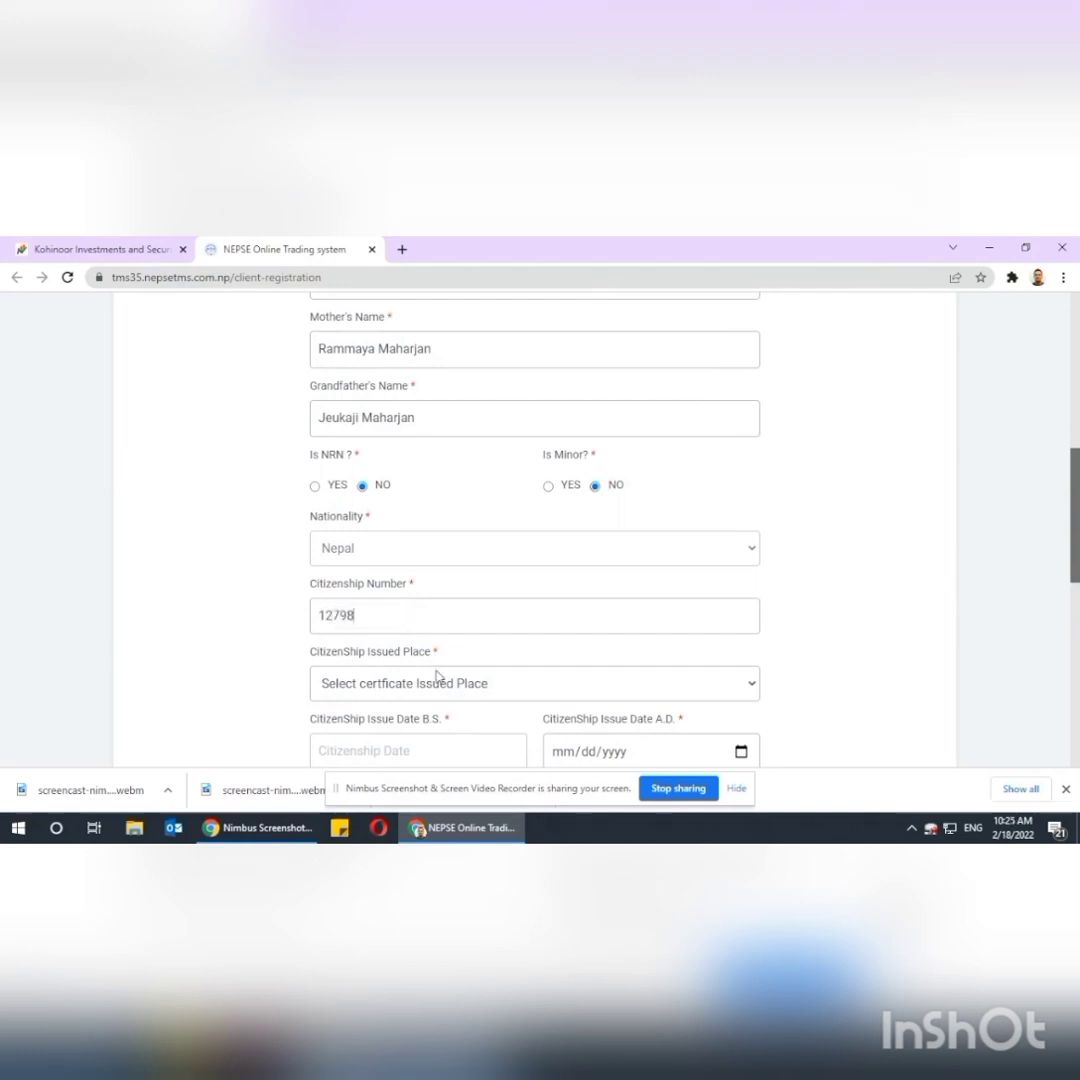
click(434, 682)
text(kath)
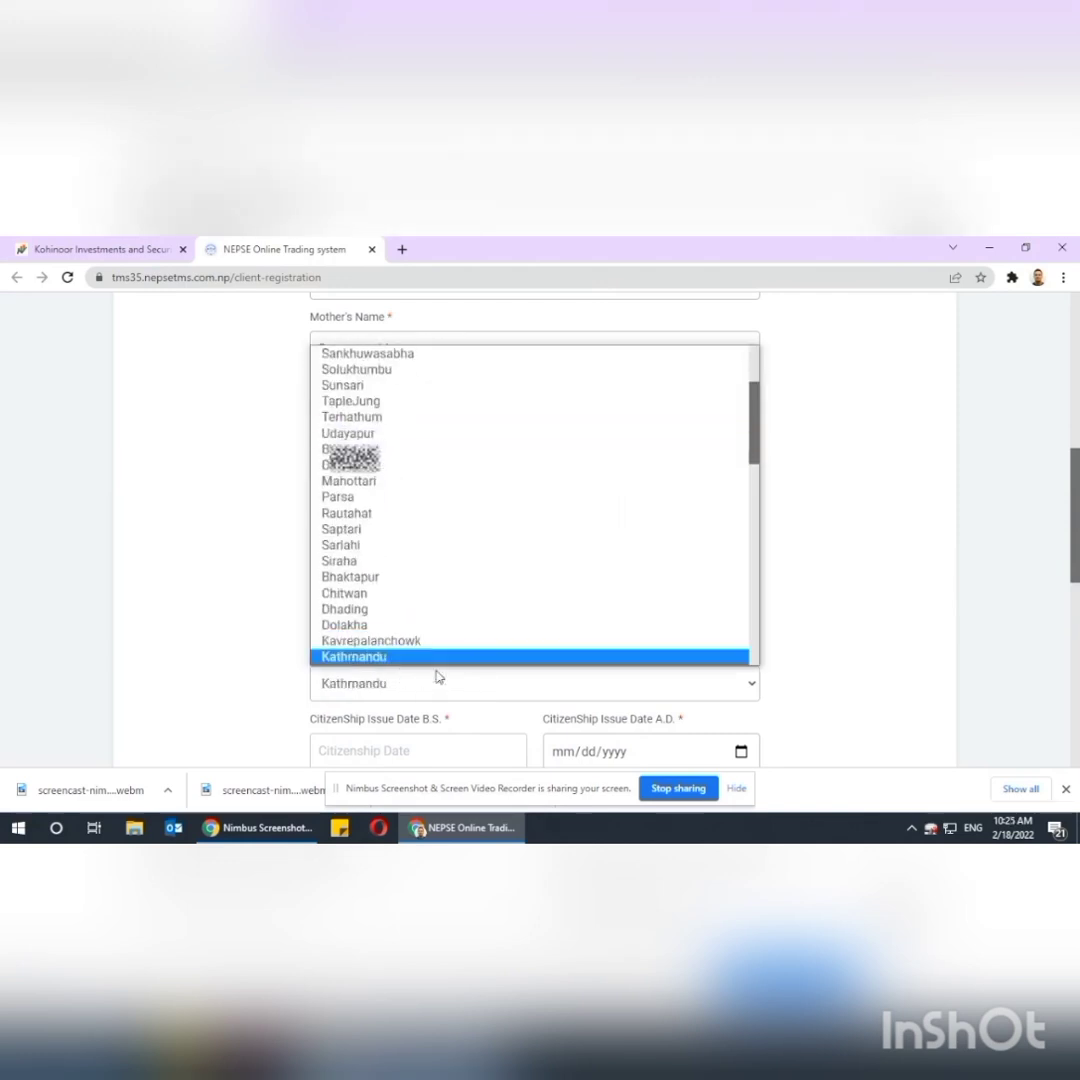
key(Return)
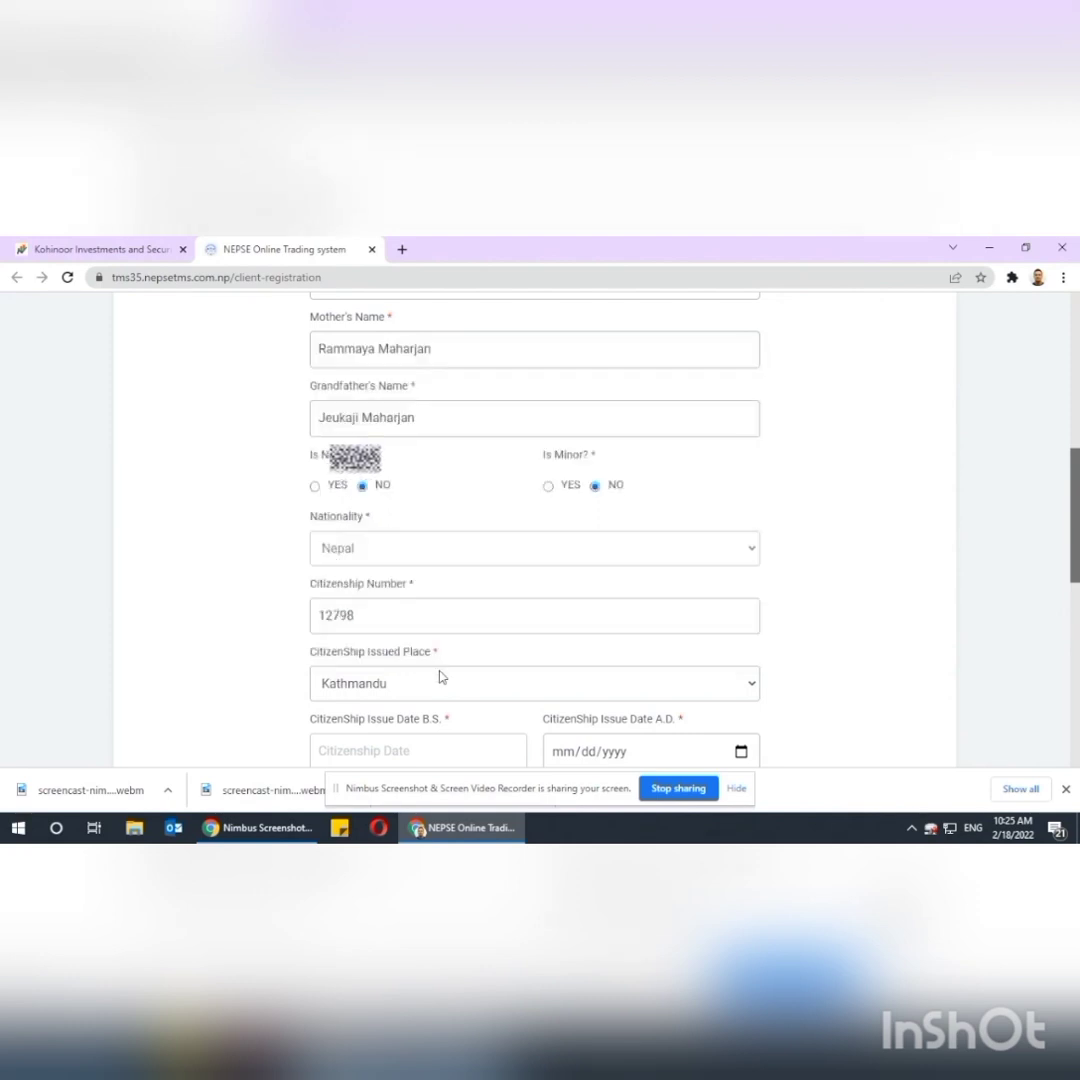
scroll(468, 660, down, 3)
click(471, 590)
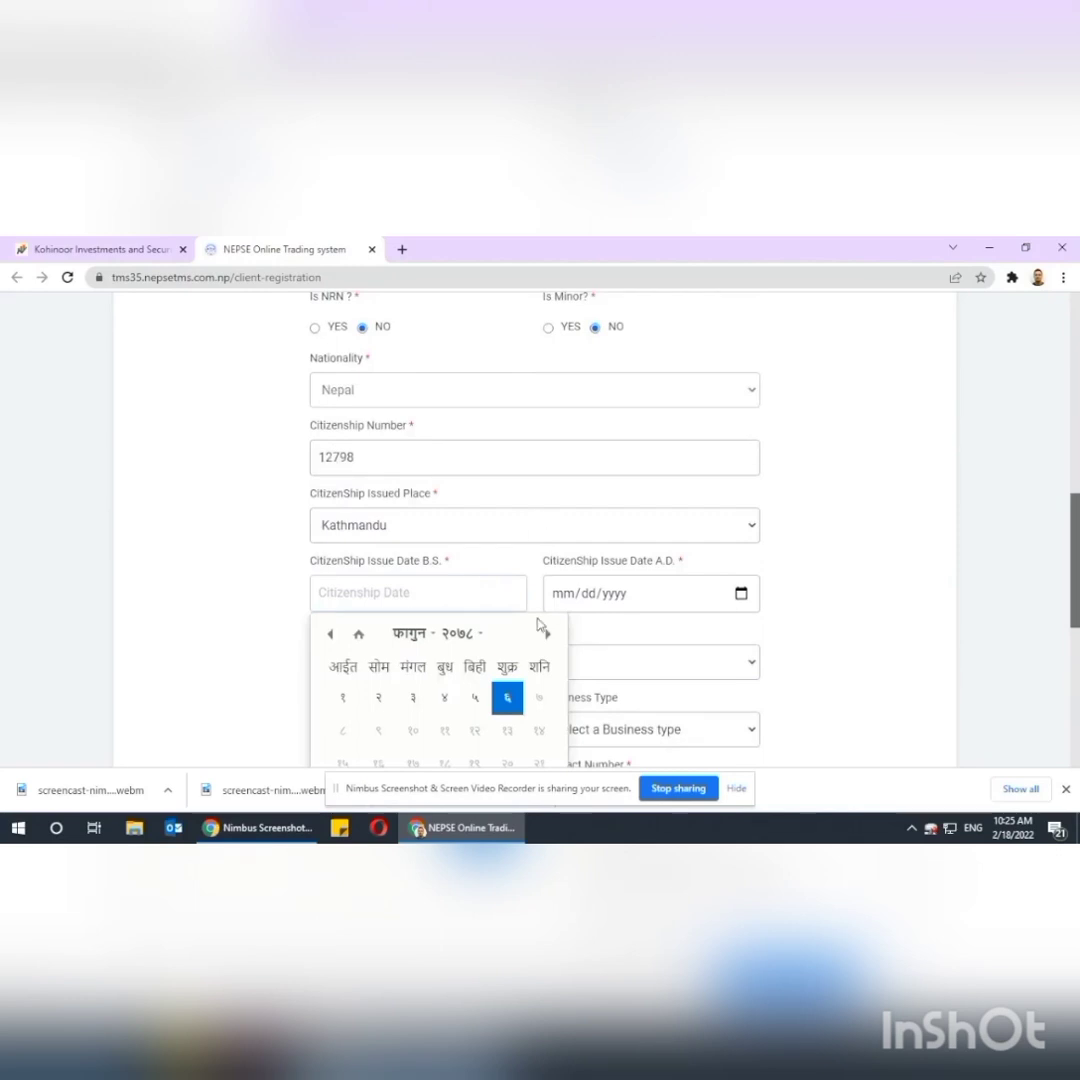
Set the citizenship issue date to B.S. २०६१ जेठ ११ (A.D. 05/24/2004).
click(470, 634)
scroll(470, 678, up, 8)
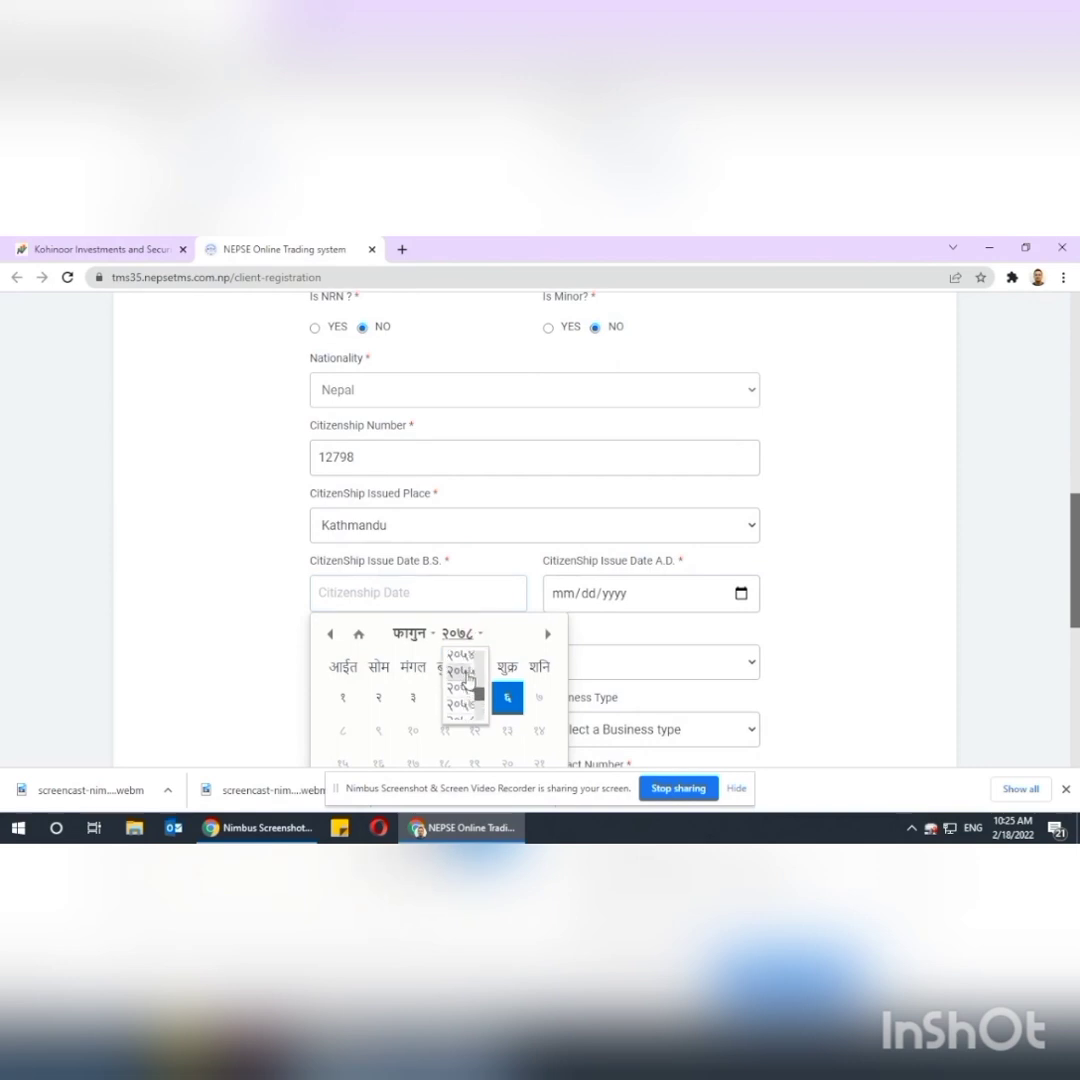
scroll(468, 678, down, 3)
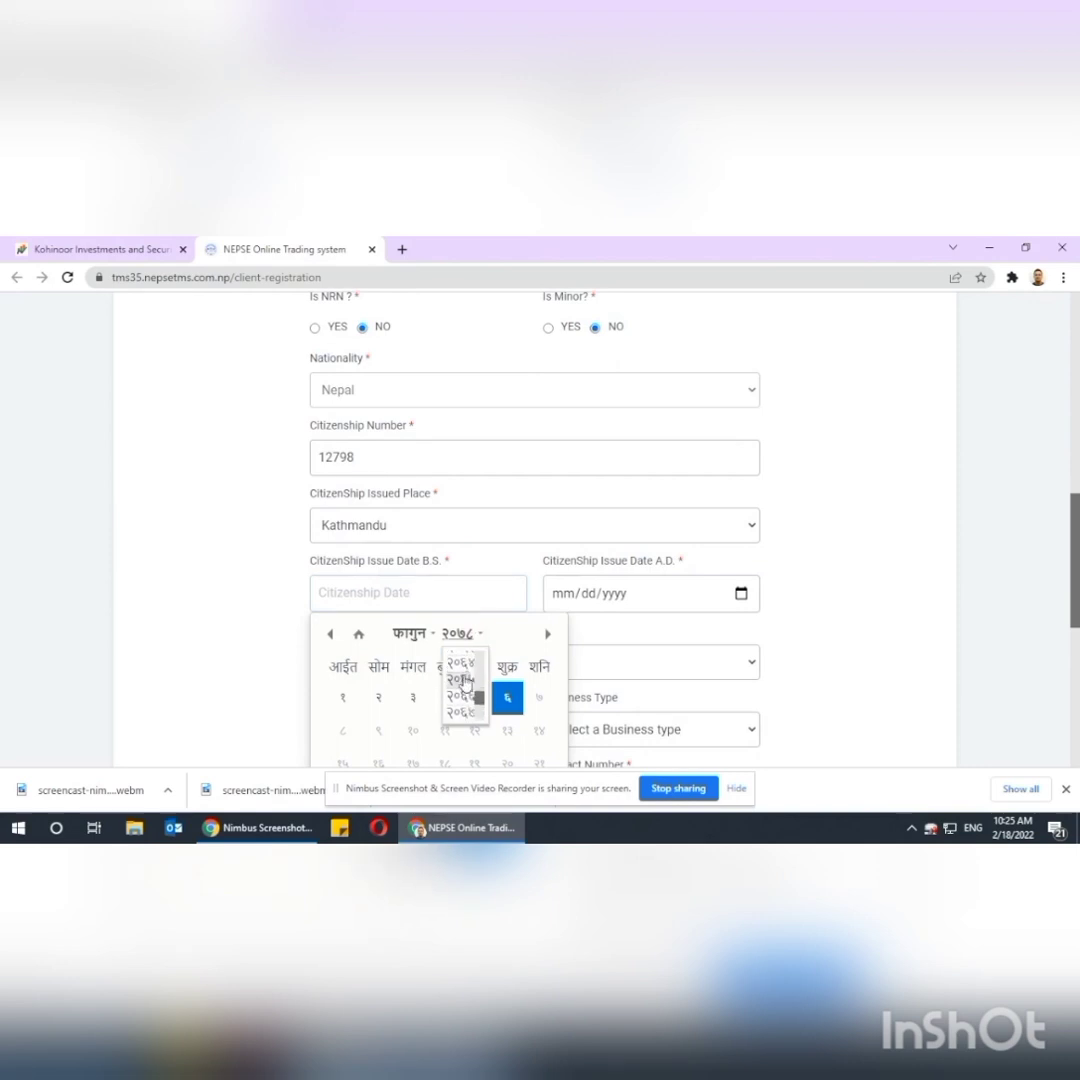
scroll(463, 680, up, 1)
click(463, 689)
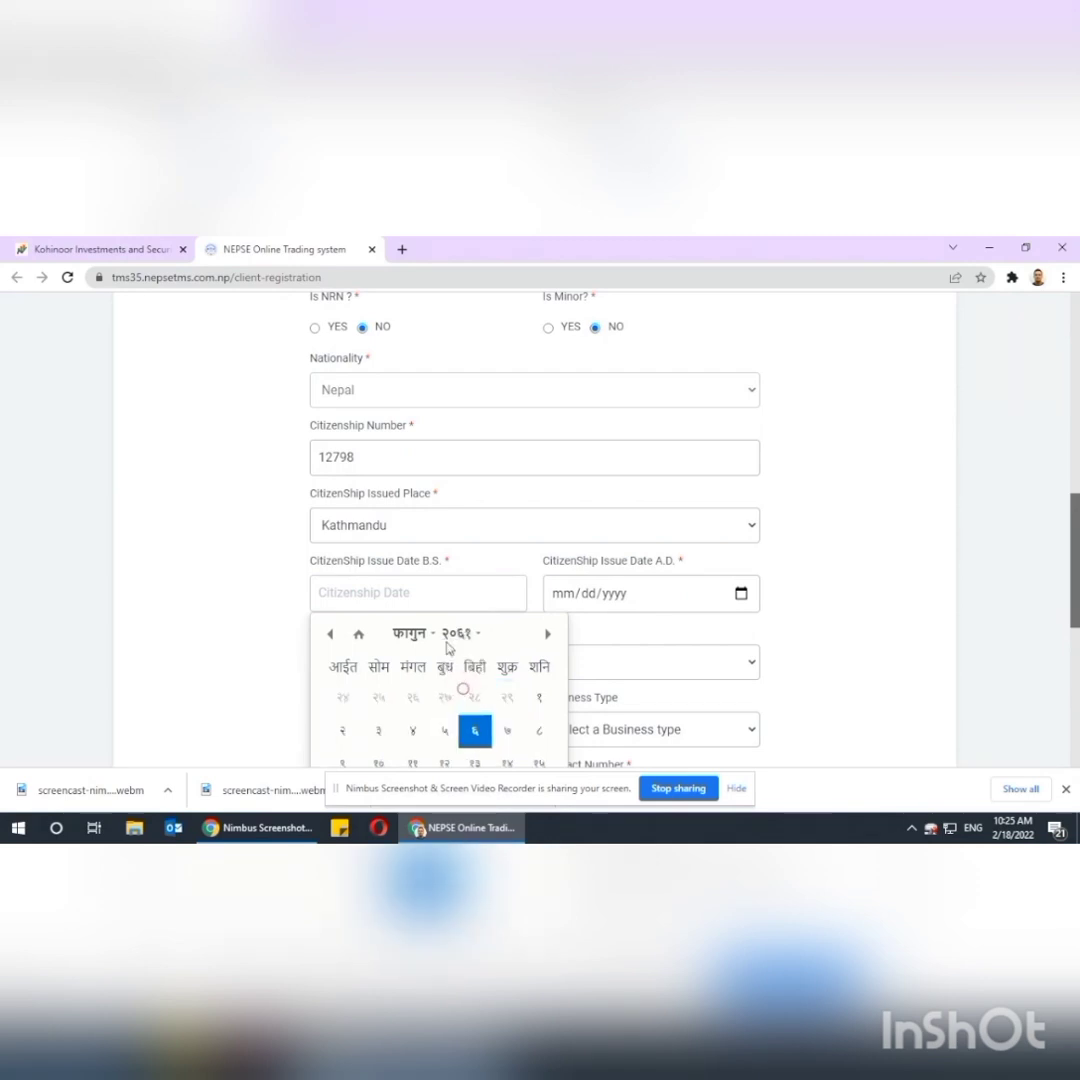
click(410, 633)
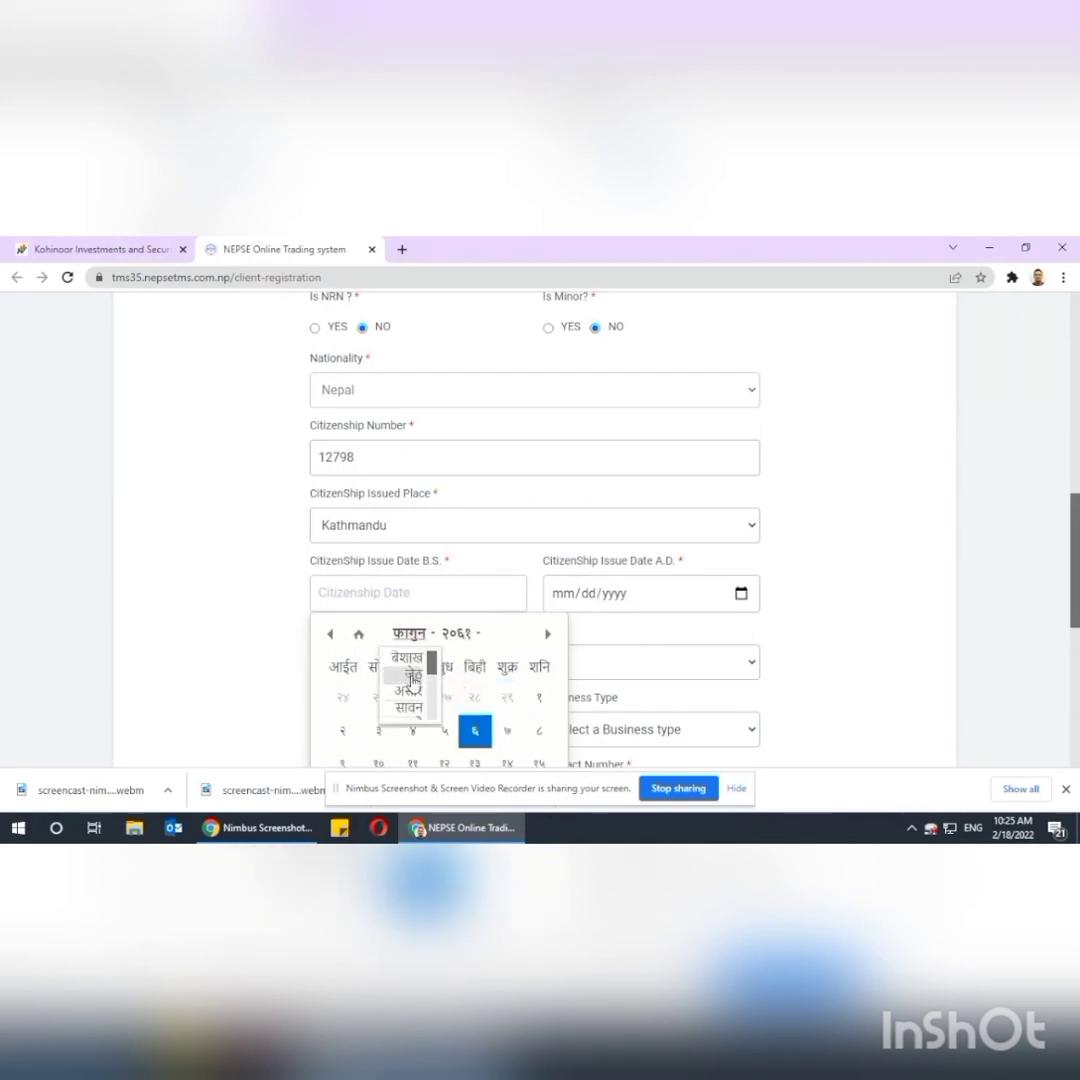
click(412, 680)
scroll(540, 735, down, 1)
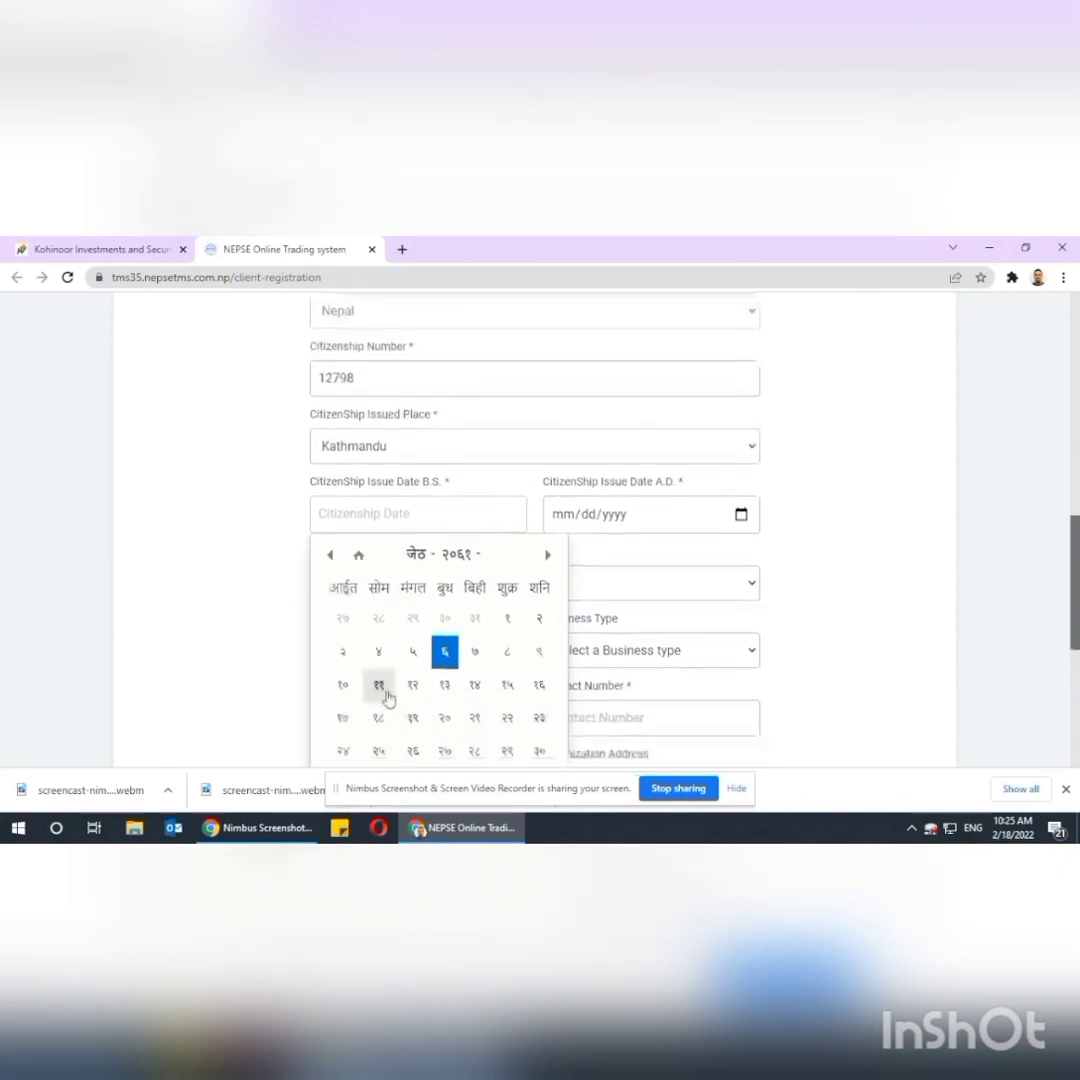
click(380, 686)
scroll(600, 545, down, 1)
click(483, 504)
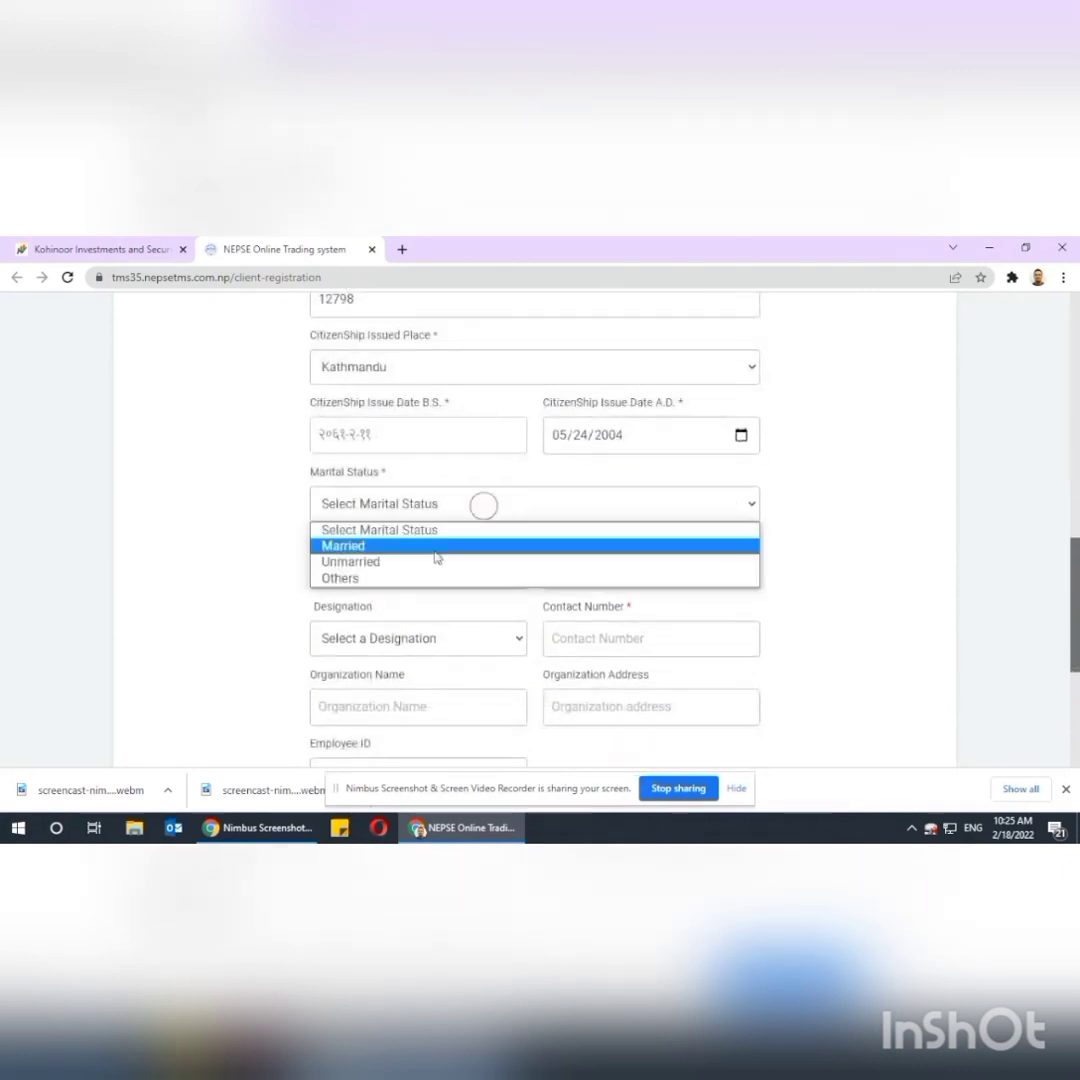
Set marital status to Married and enter the spouse's full name.
click(436, 551)
click(425, 573)
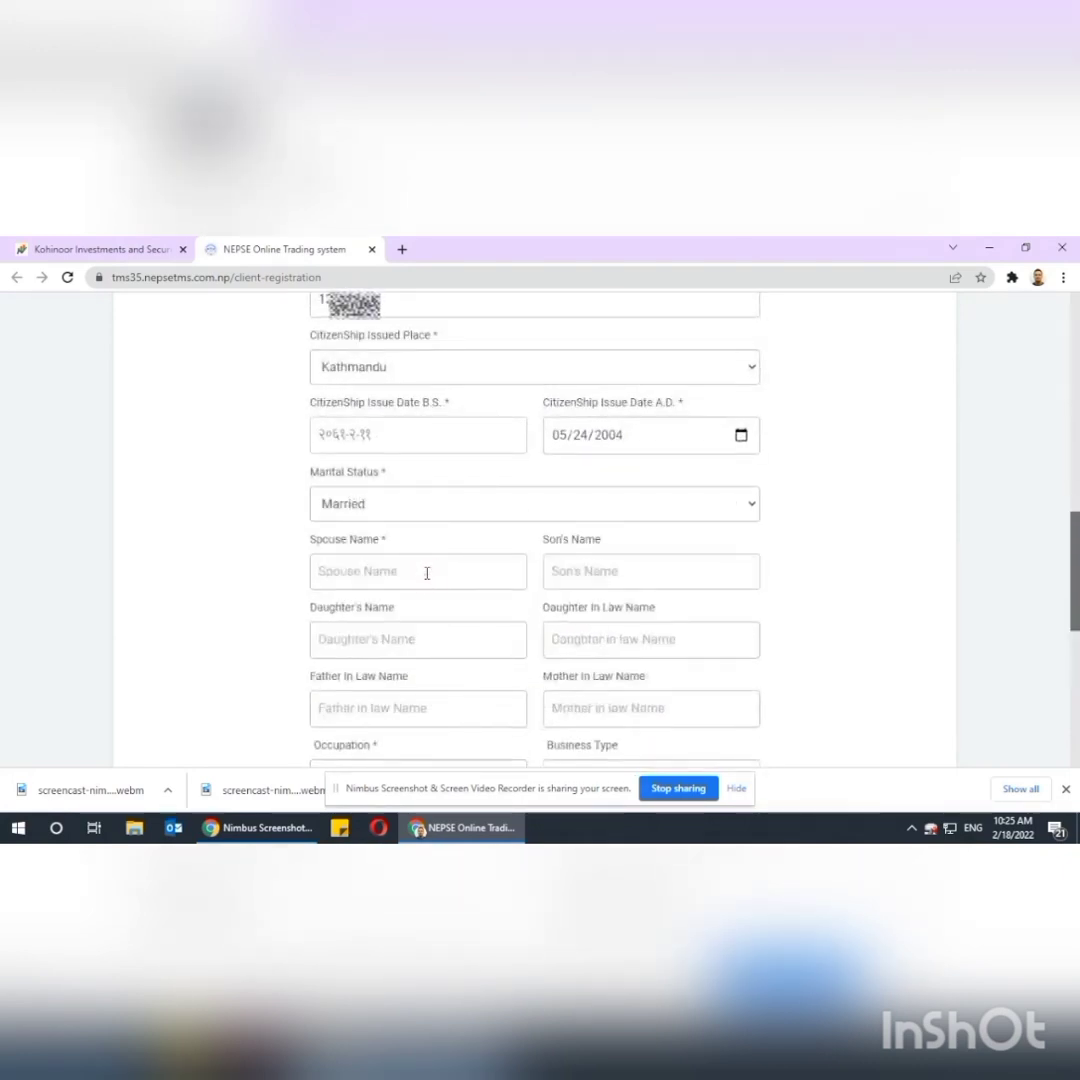
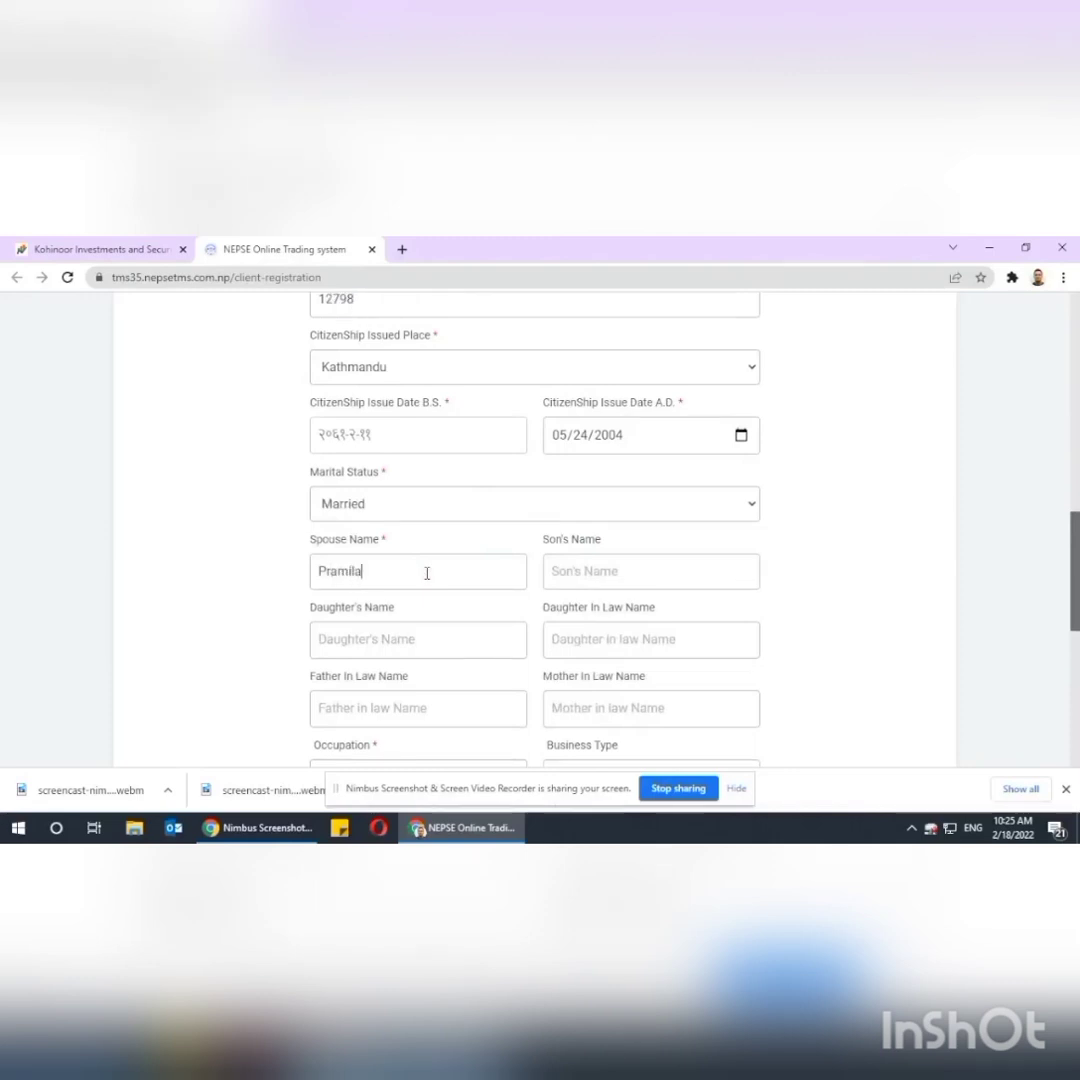
scroll(424, 572, up, 3)
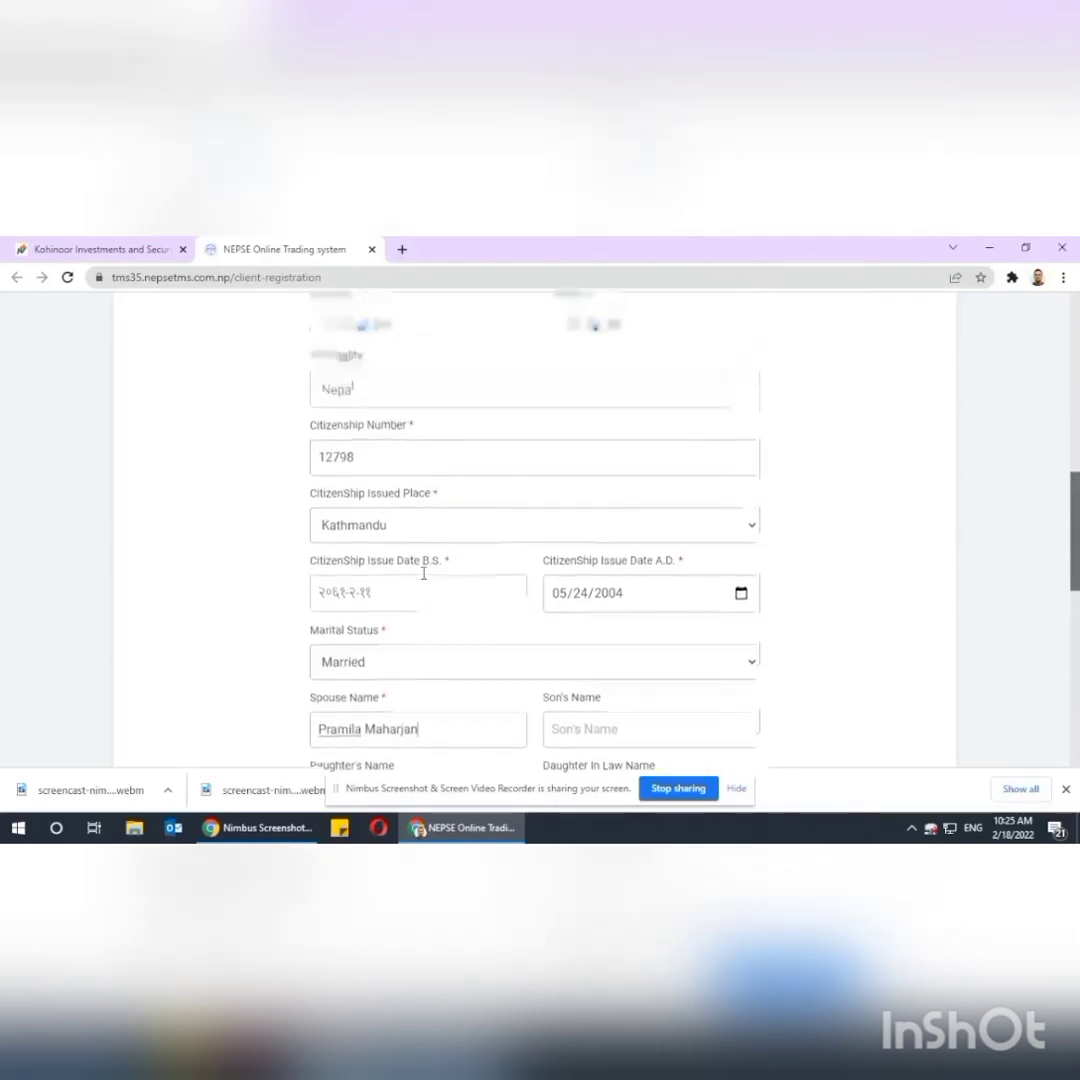
scroll(424, 572, down, 6)
click(612, 412)
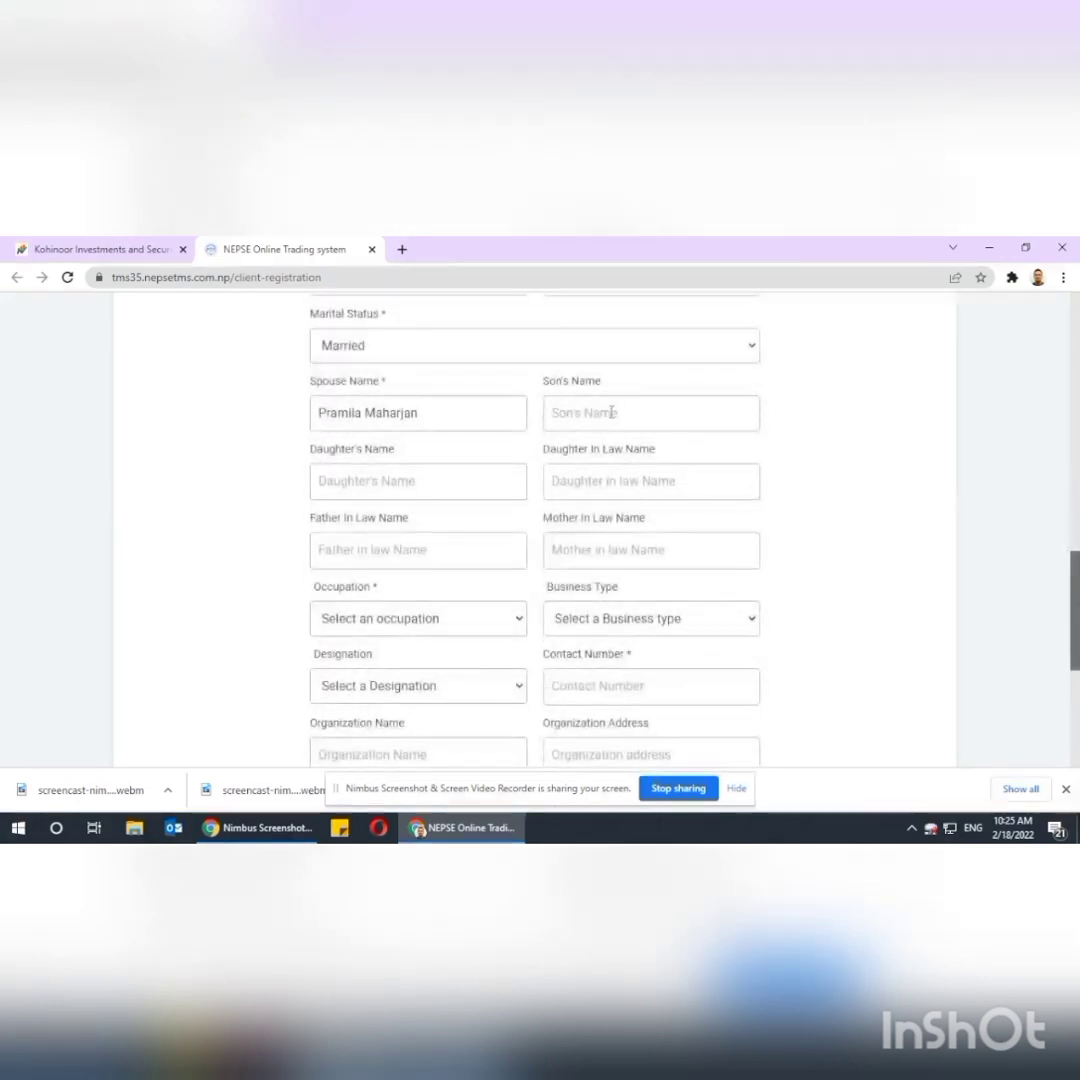
scroll(612, 412, down, 4)
click(453, 383)
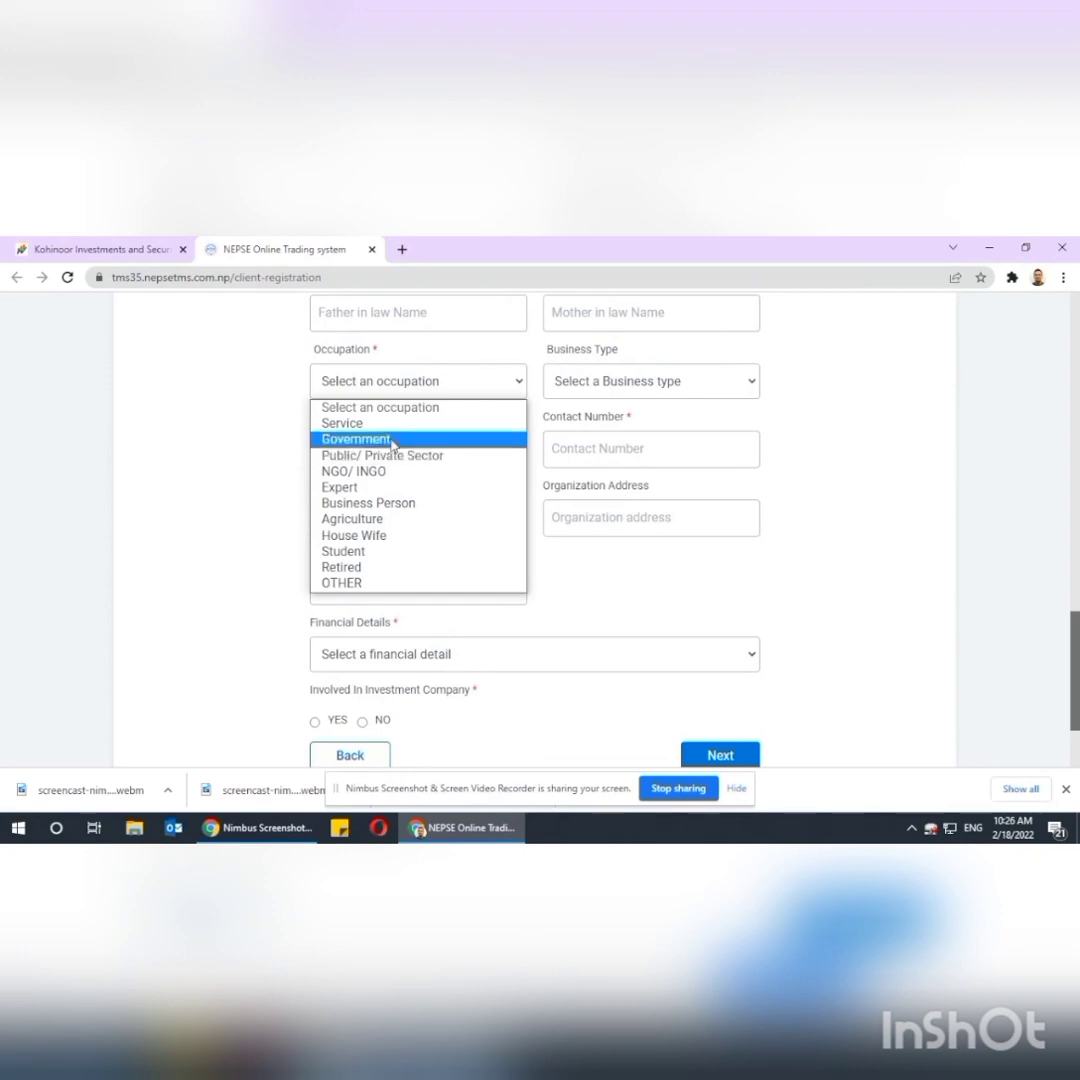
Set occupation to Service, business type Service Oriented, and designation Employee.
click(380, 423)
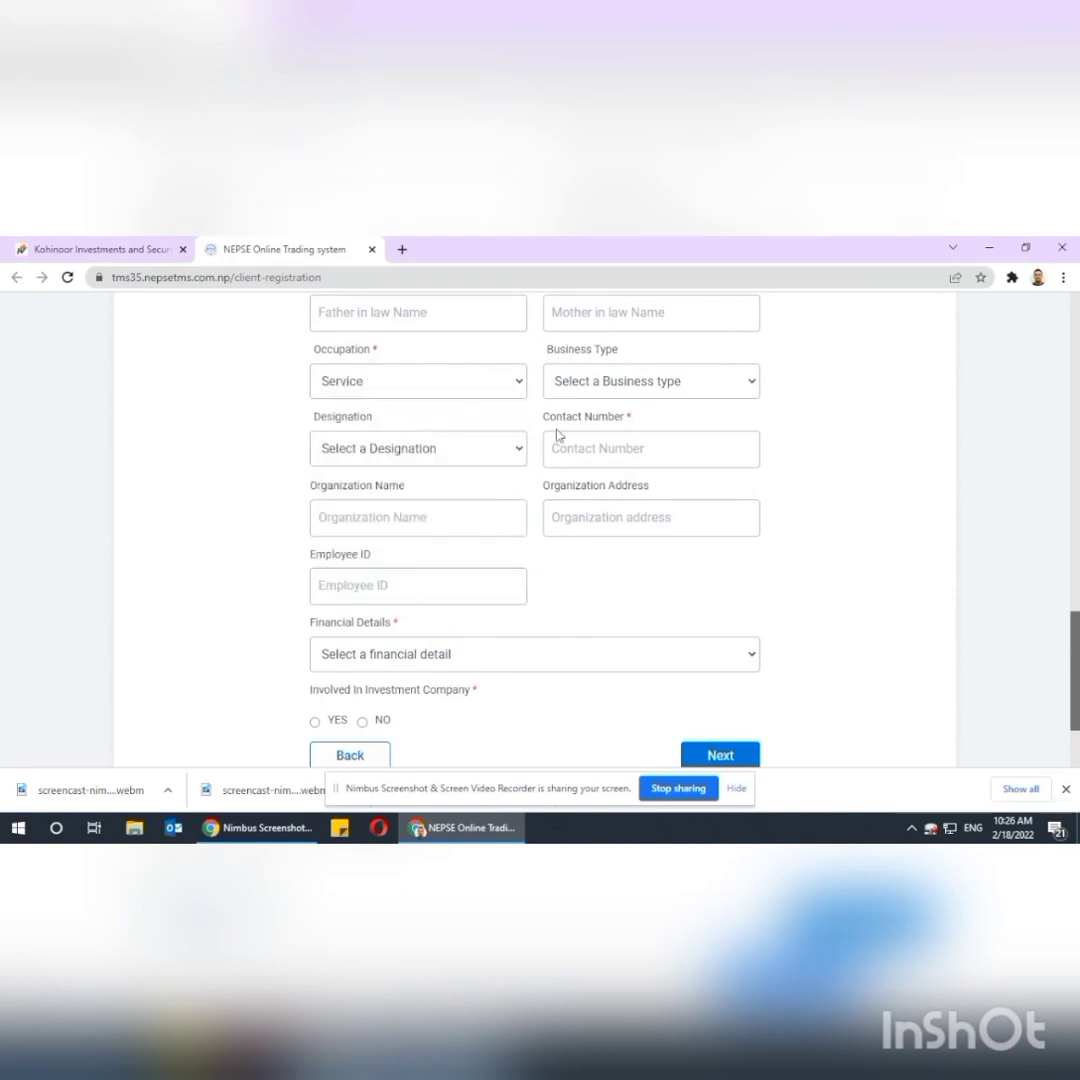
click(627, 384)
click(612, 439)
click(474, 452)
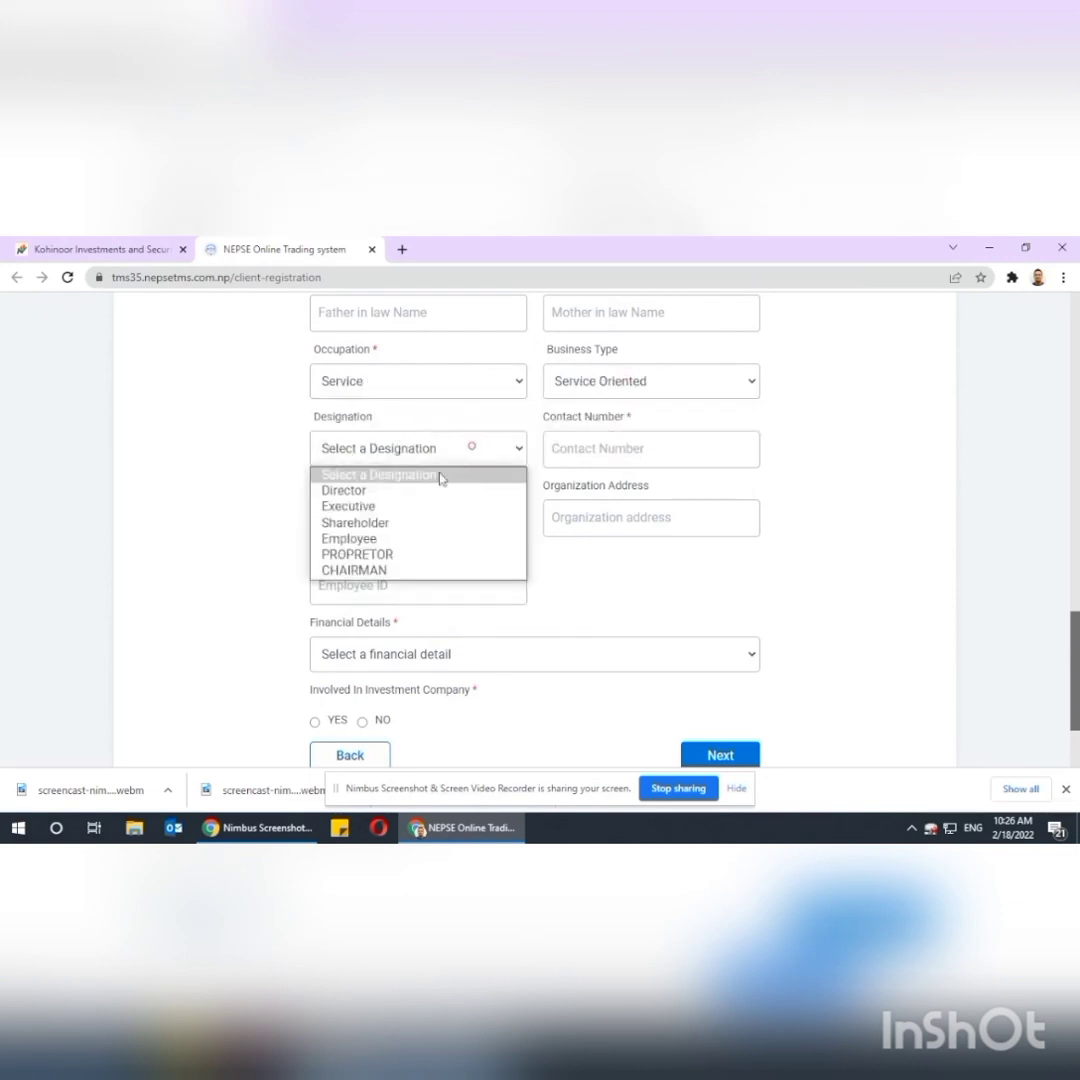
click(350, 538)
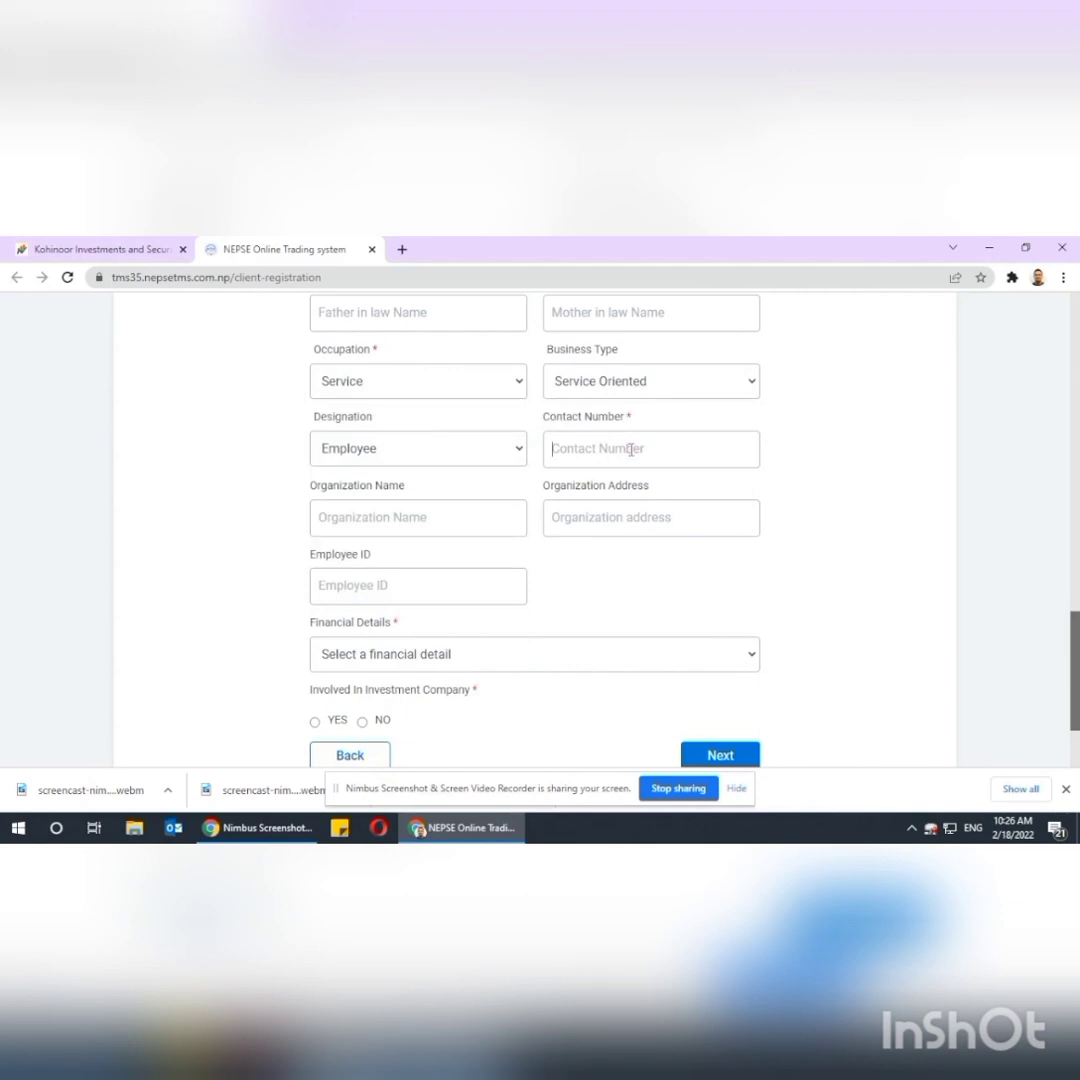
Enter the office contact number, organization name 'New Business' and the organization's address.
text(01536)
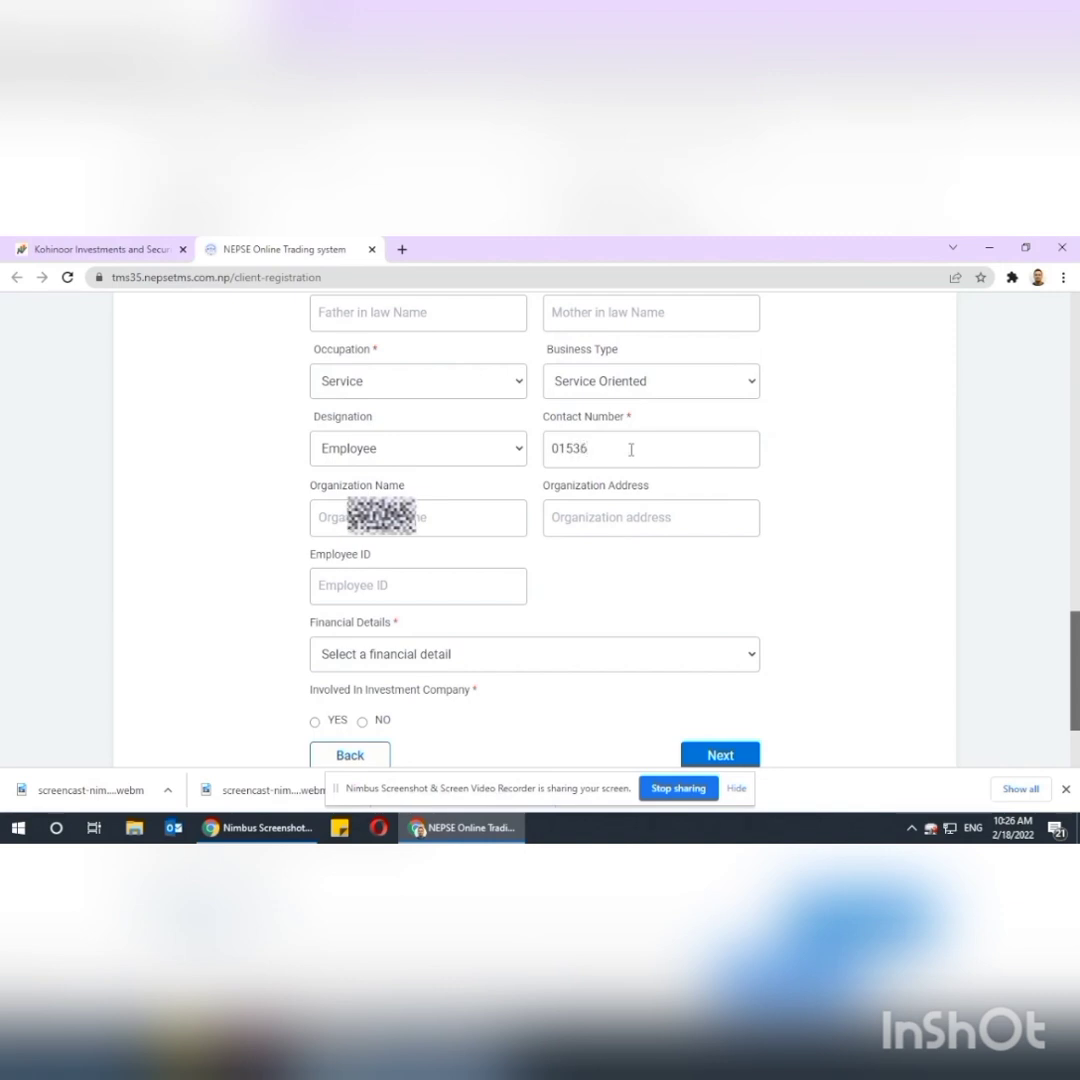
text(777)
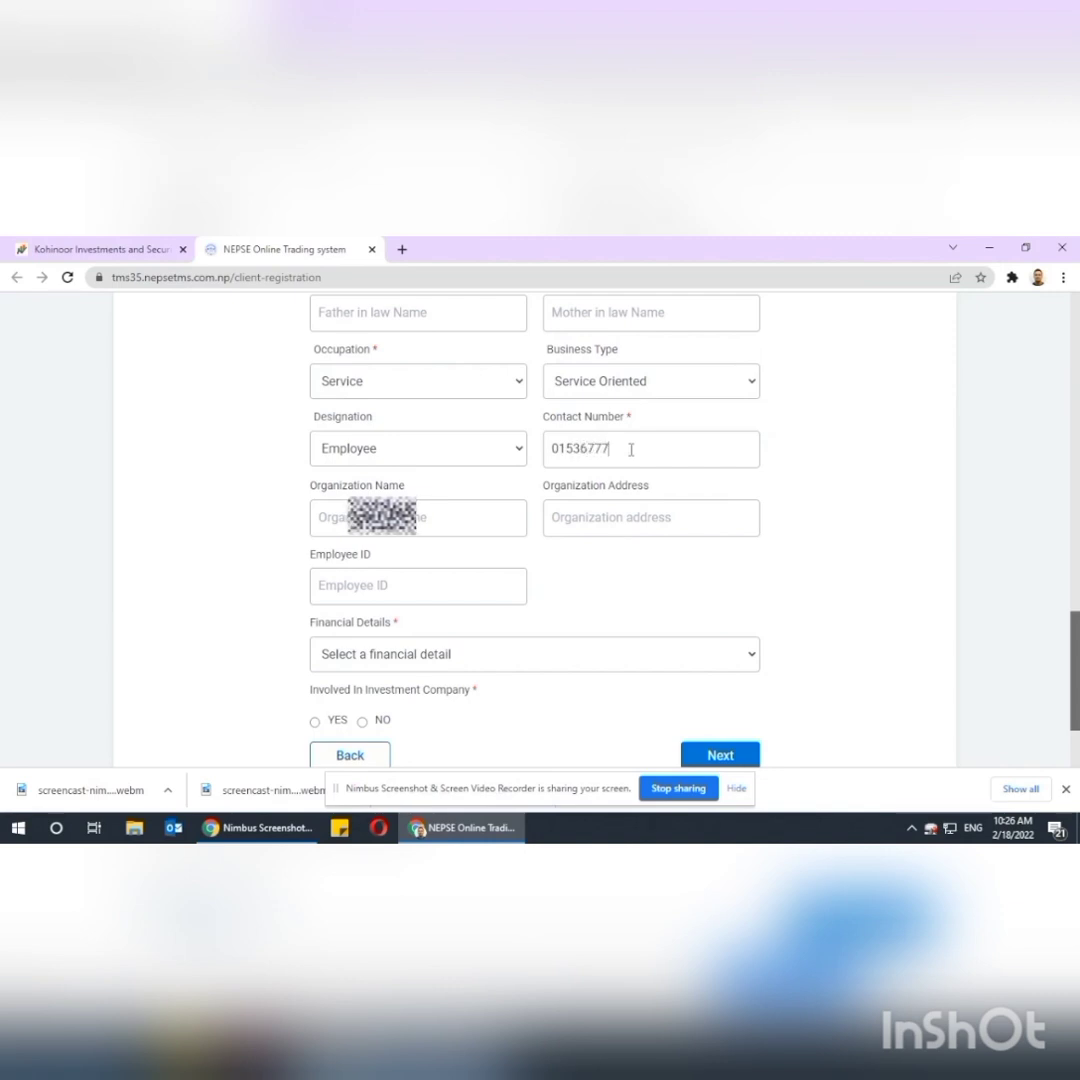
key(BackSpace)
text(1)
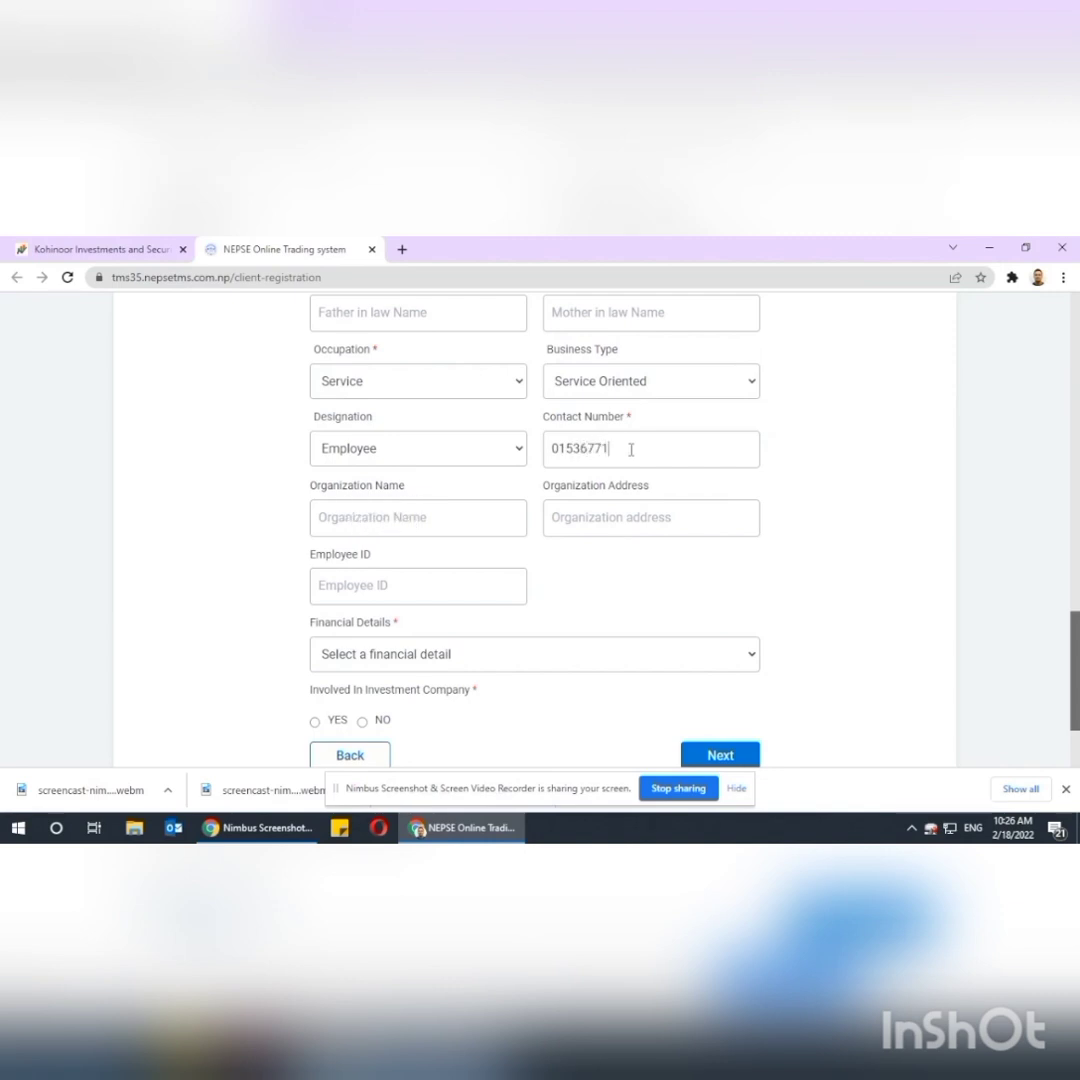
key(Tab)
text(New Business Age)
key(Tab)
text(T)
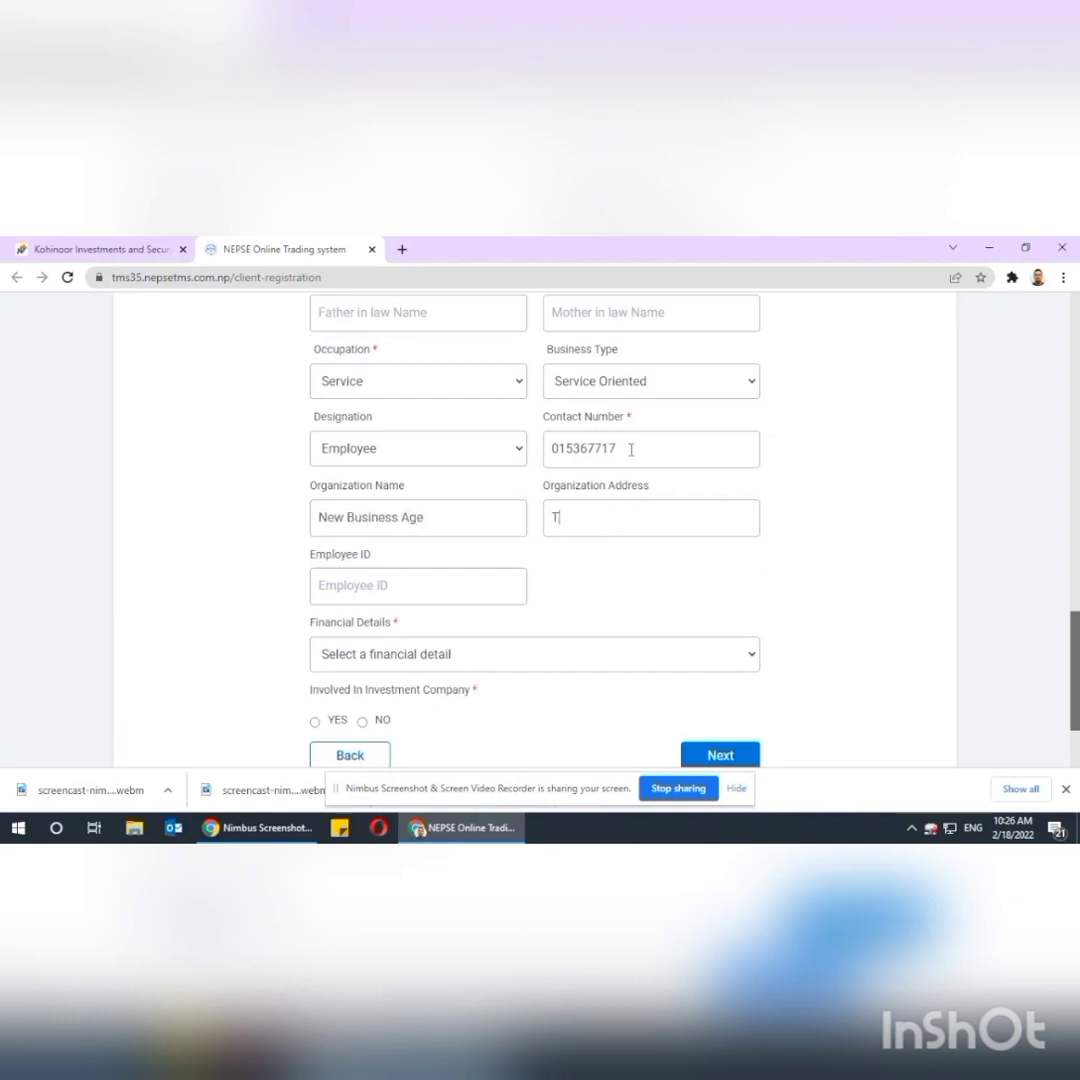
text(hapathali)
Choose income range 5,00,001 - 10,00,000 and answer NO to investment-company involvement.
click(477, 650)
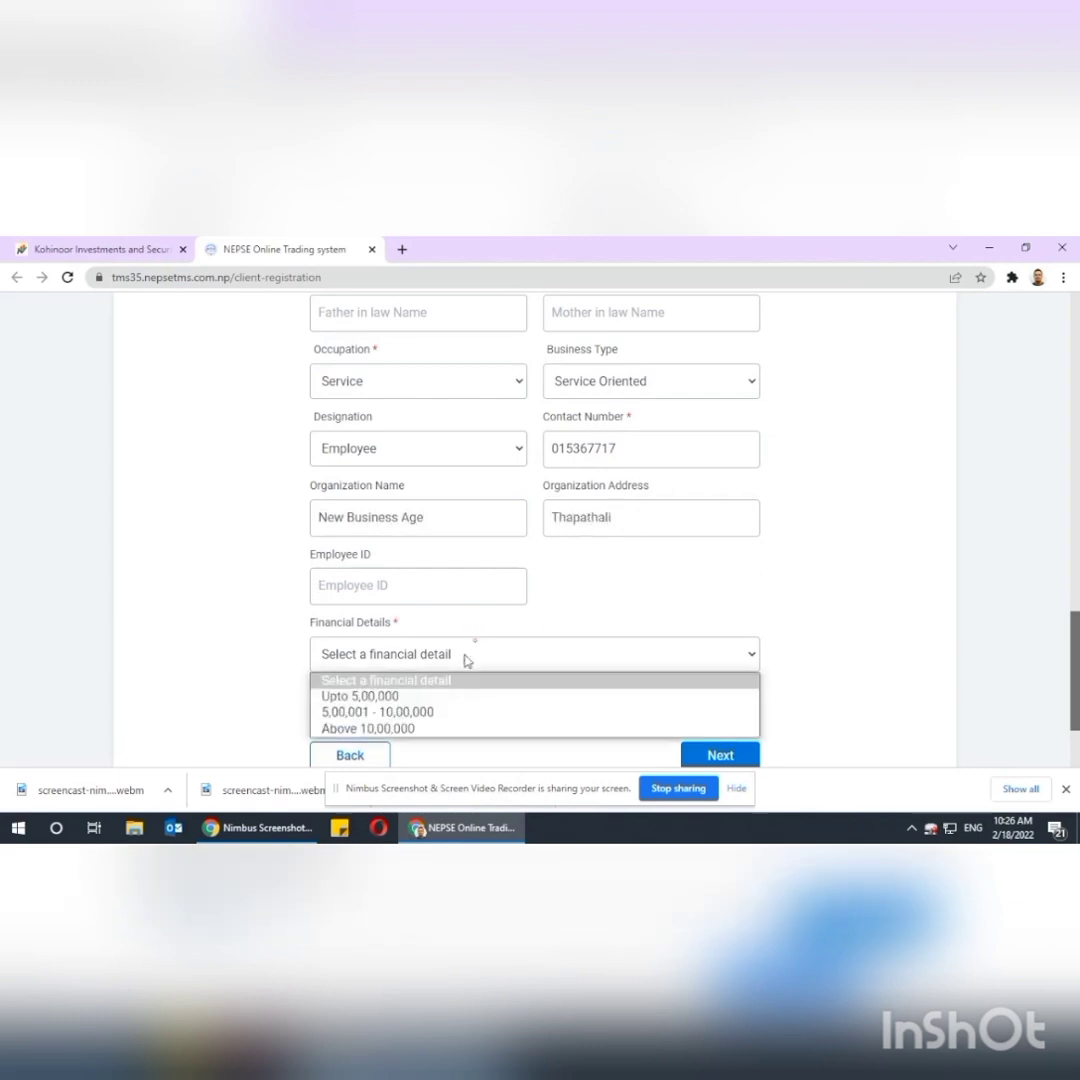
click(428, 712)
scroll(500, 660, down, 1)
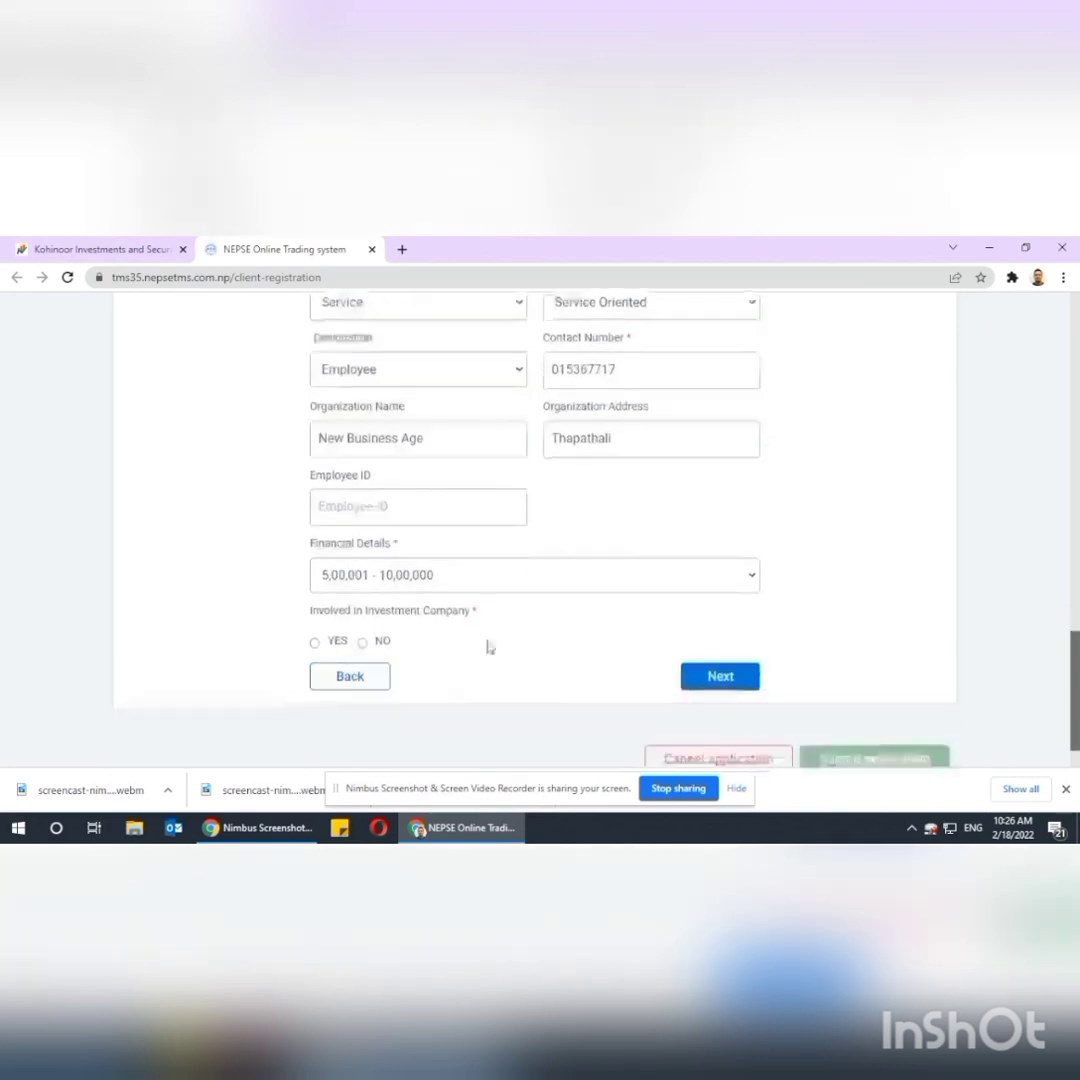
click(362, 641)
Mark a permanent address in Province 3 with Kathmandu district and Kathmandu municipality.
click(719, 676)
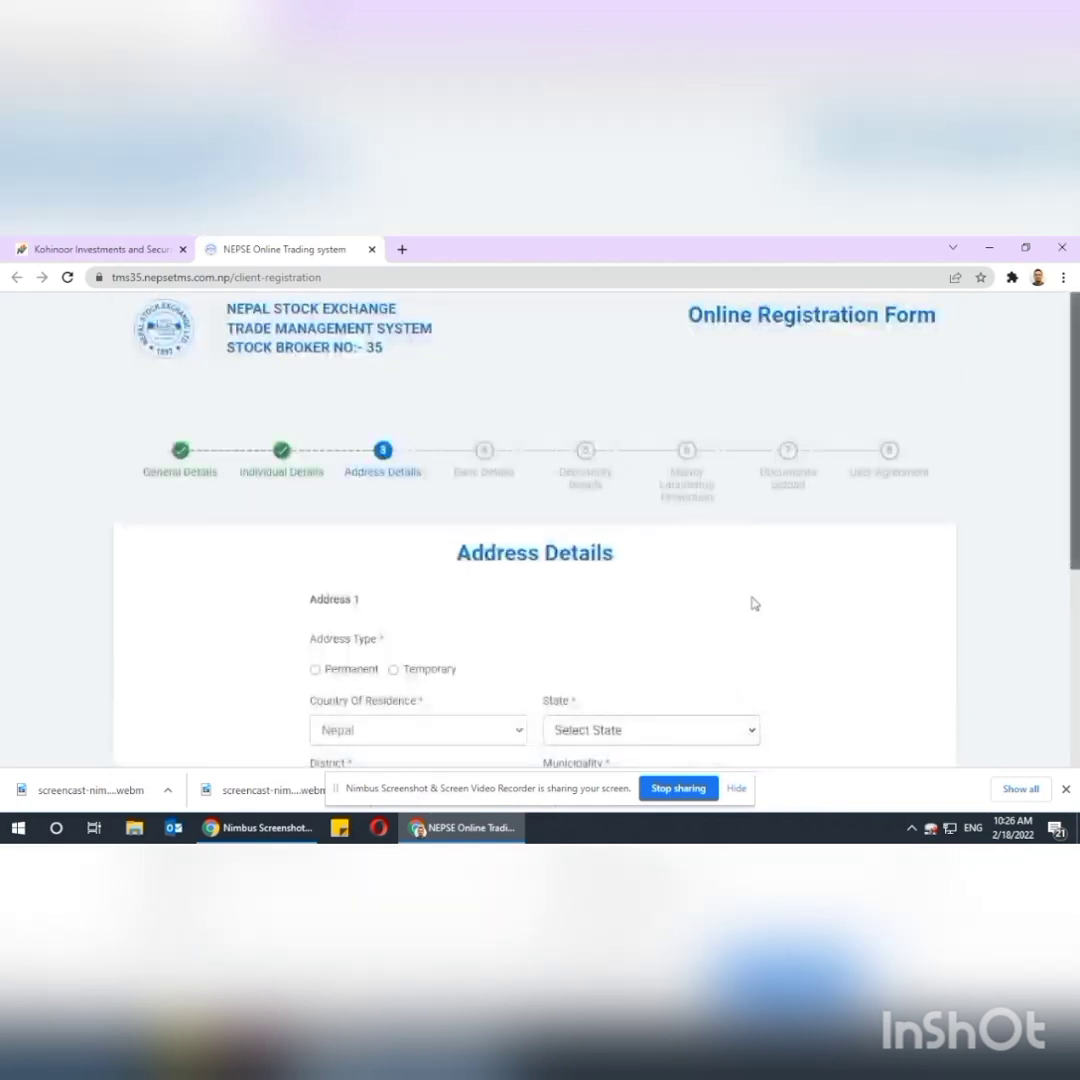
scroll(752, 603, down, 2)
scroll(750, 602, down, 2)
click(315, 352)
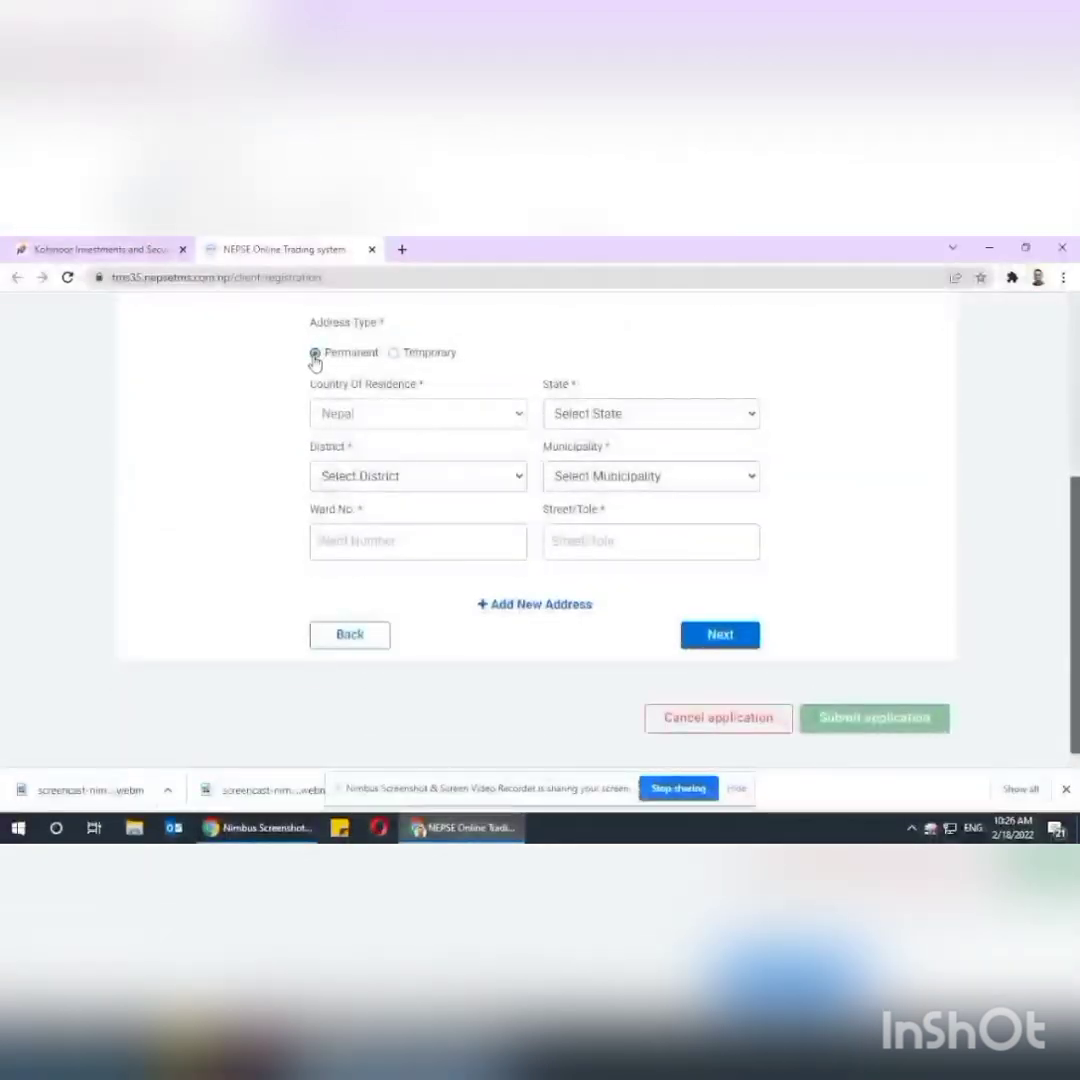
click(626, 414)
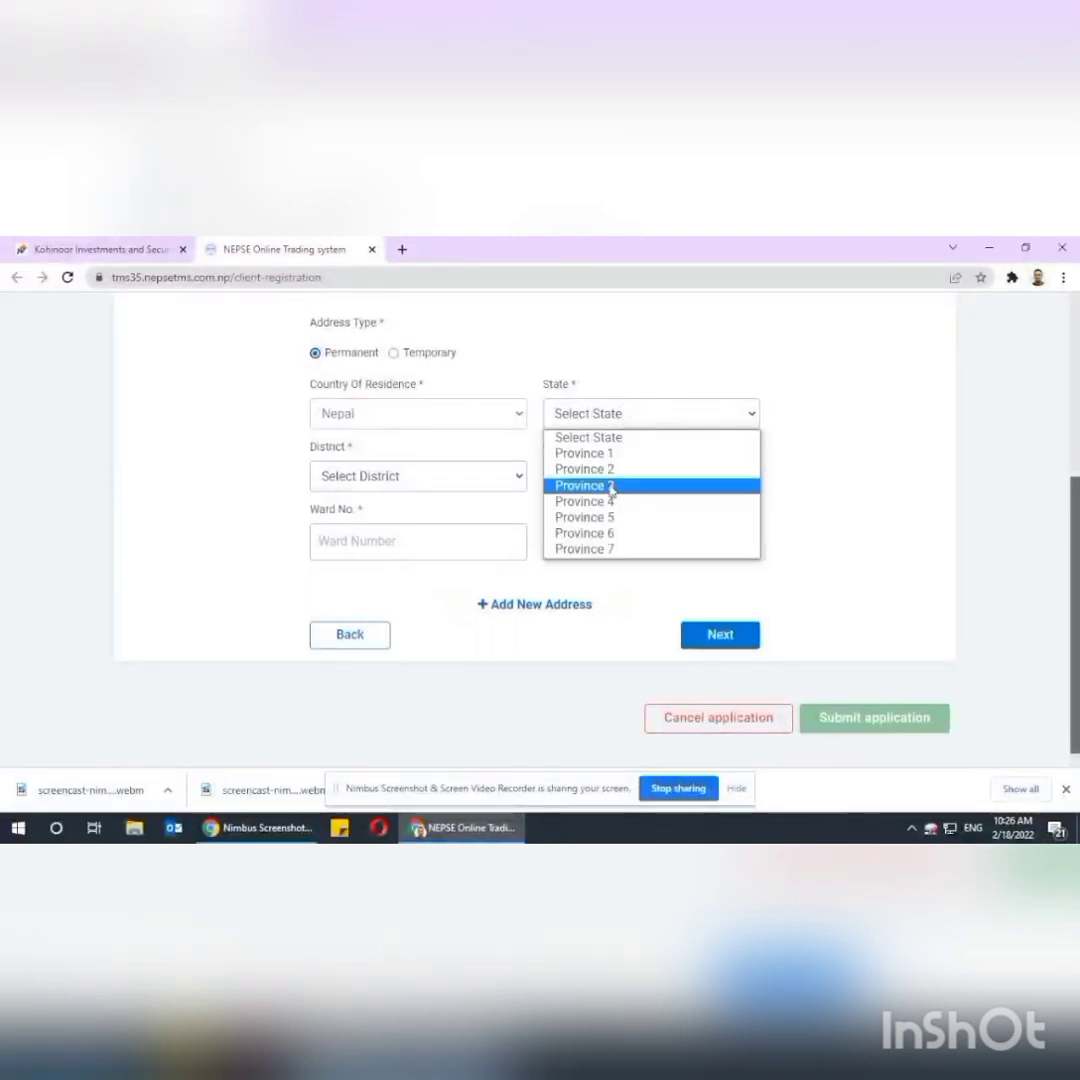
click(610, 486)
click(441, 490)
key(k)
key(Down)
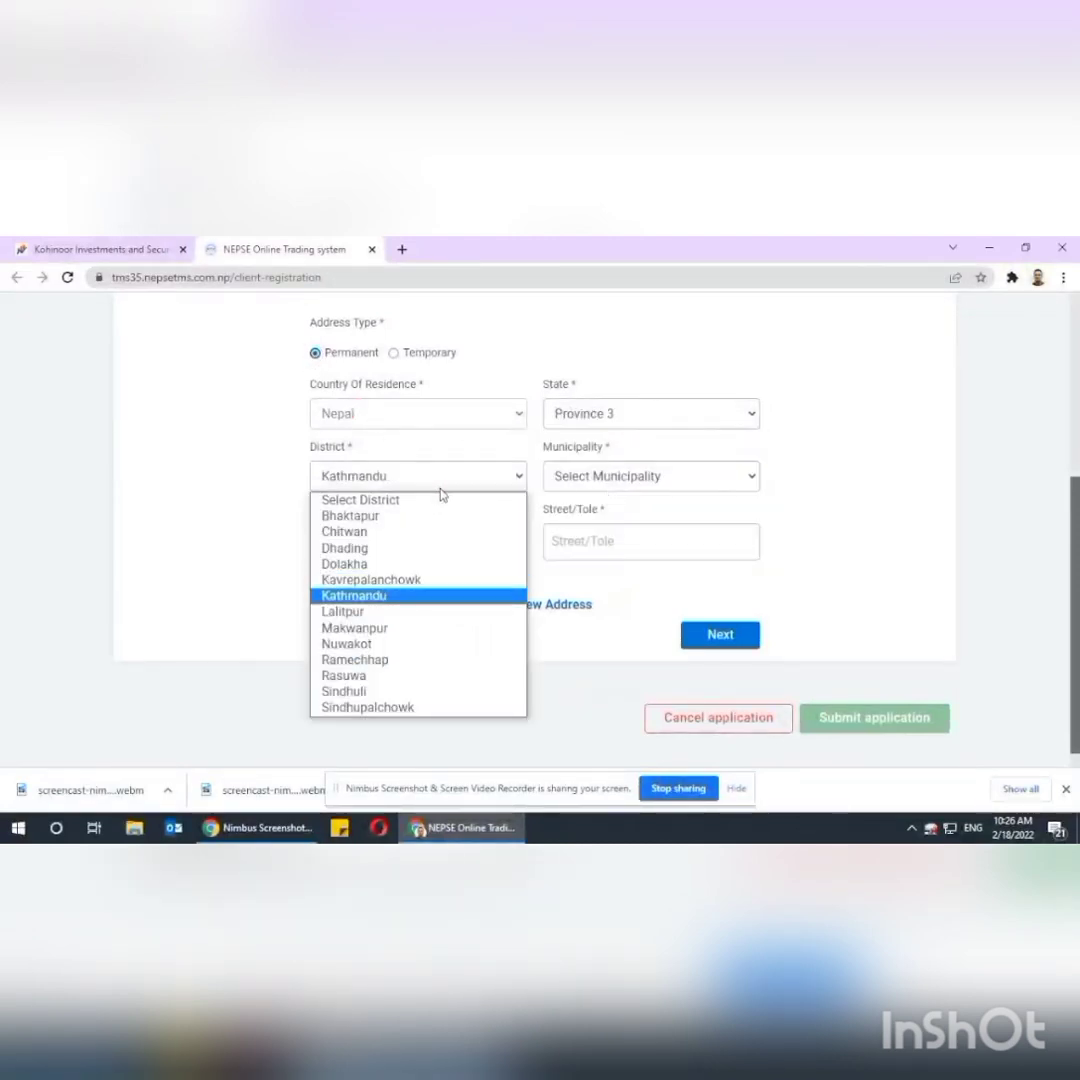
click(424, 595)
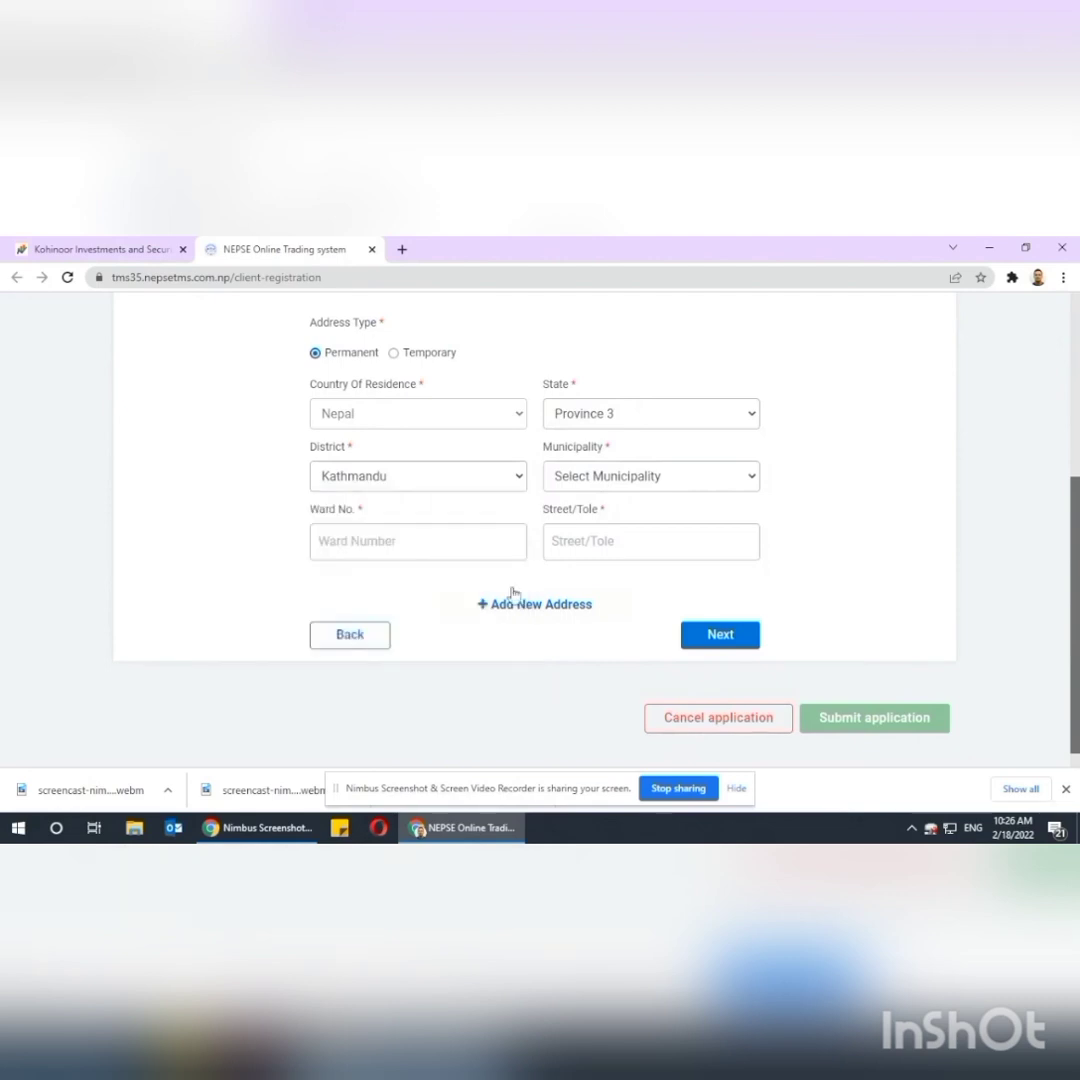
click(614, 480)
click(600, 513)
Enter the ward number and street/tole, then continue to Bank Details.
click(414, 535)
text(15)
click(650, 545)
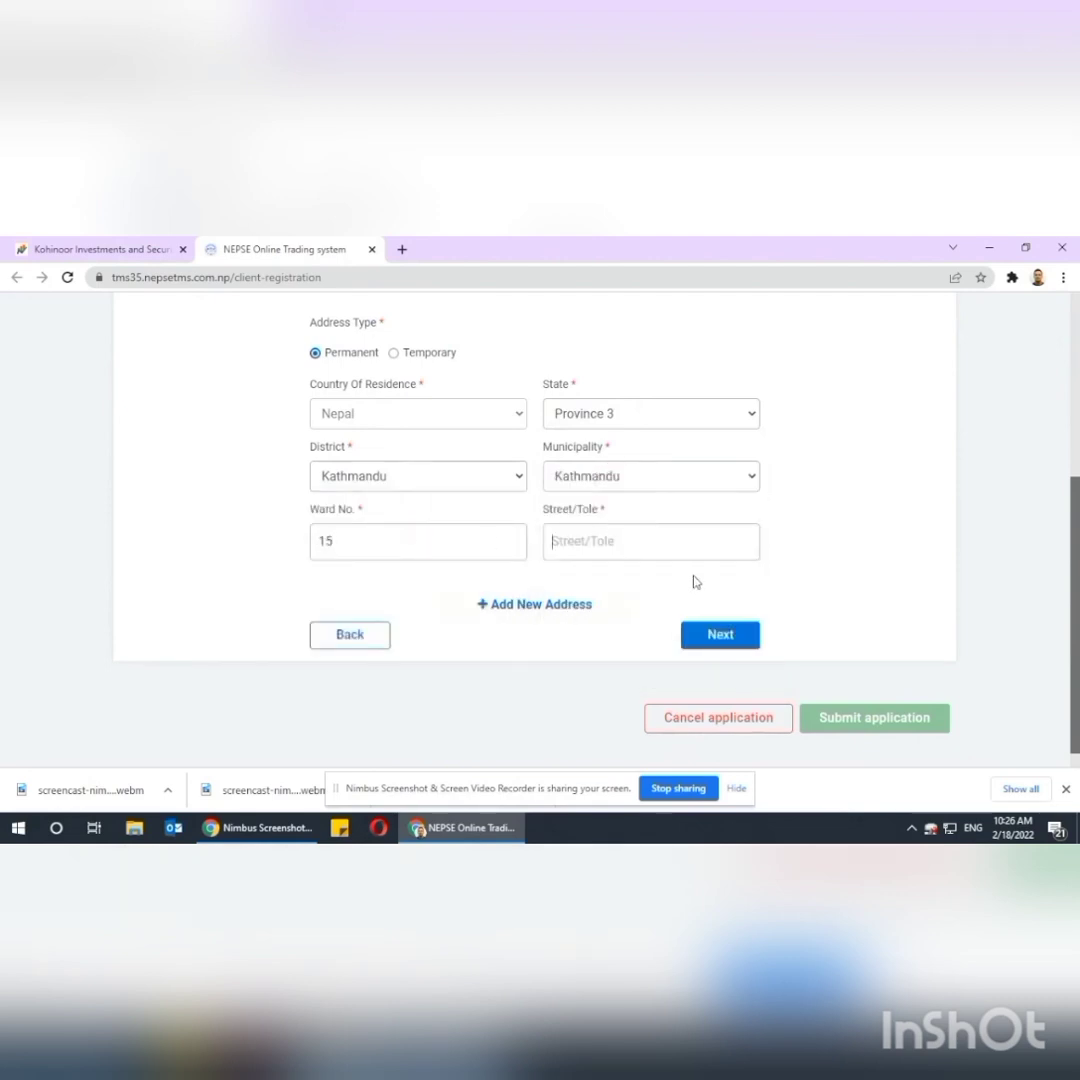
click(720, 640)
Select NMB Bank Limited as the bank with Thapathali Branch.
scroll(700, 515, down, 1)
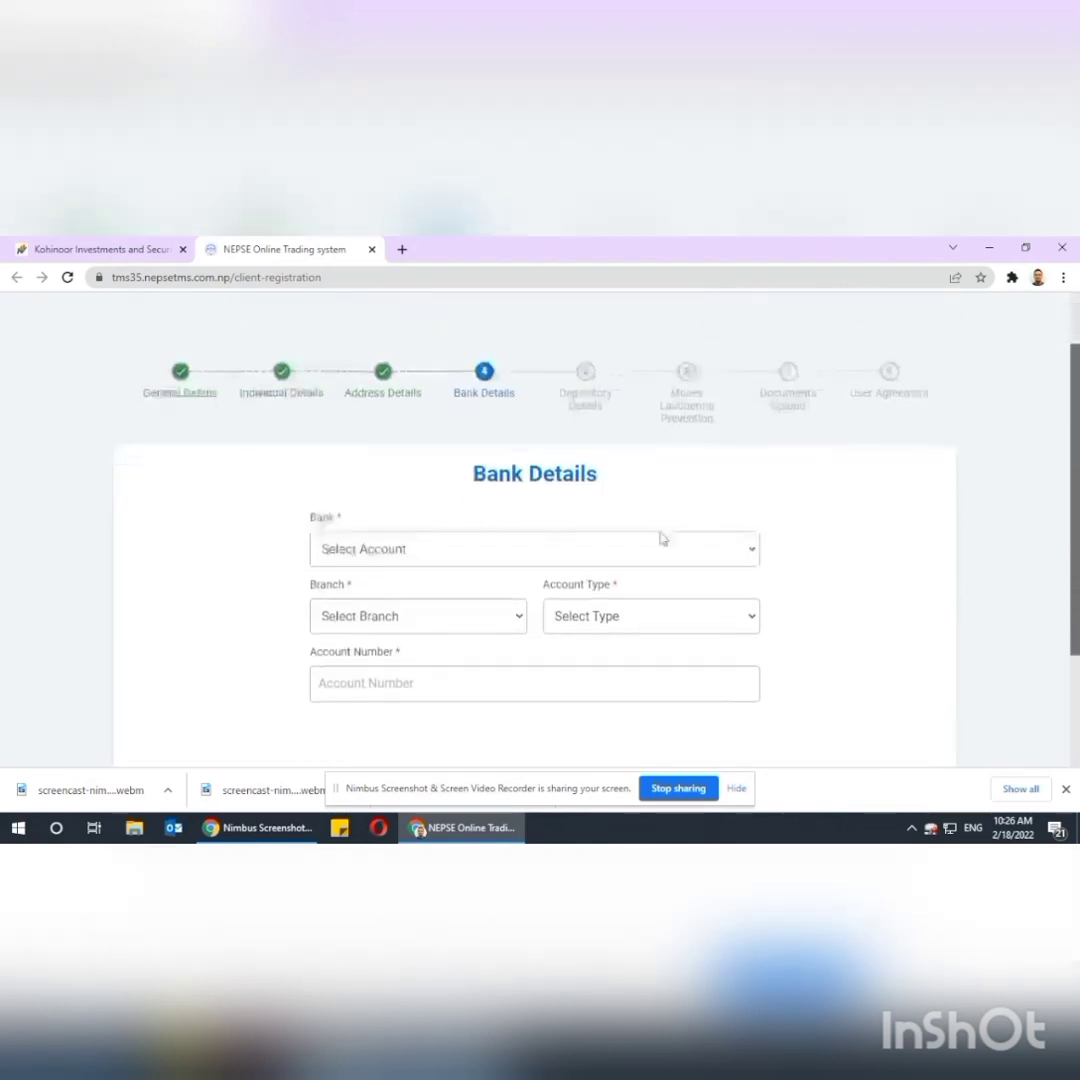
click(625, 555)
text(nmb)
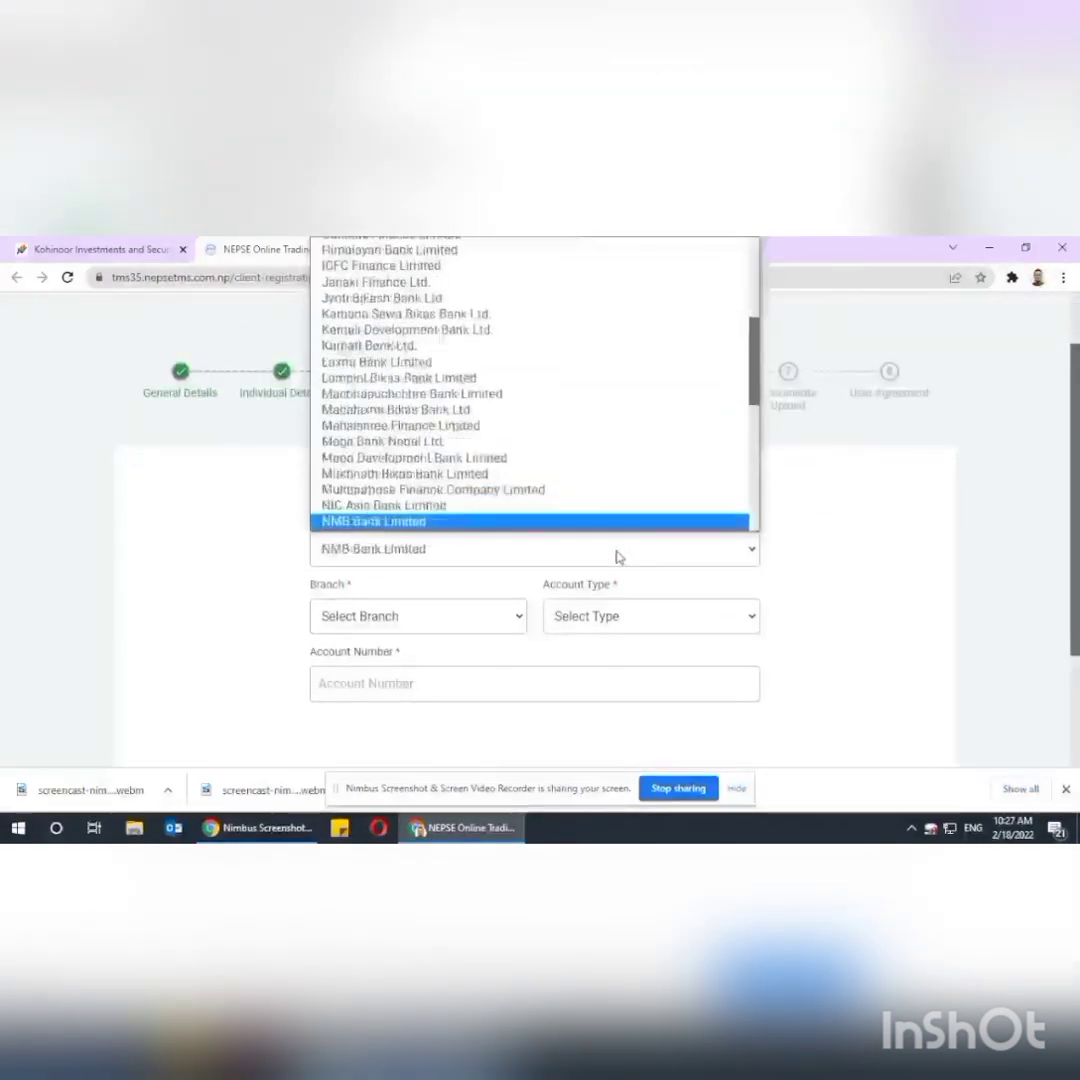
click(450, 520)
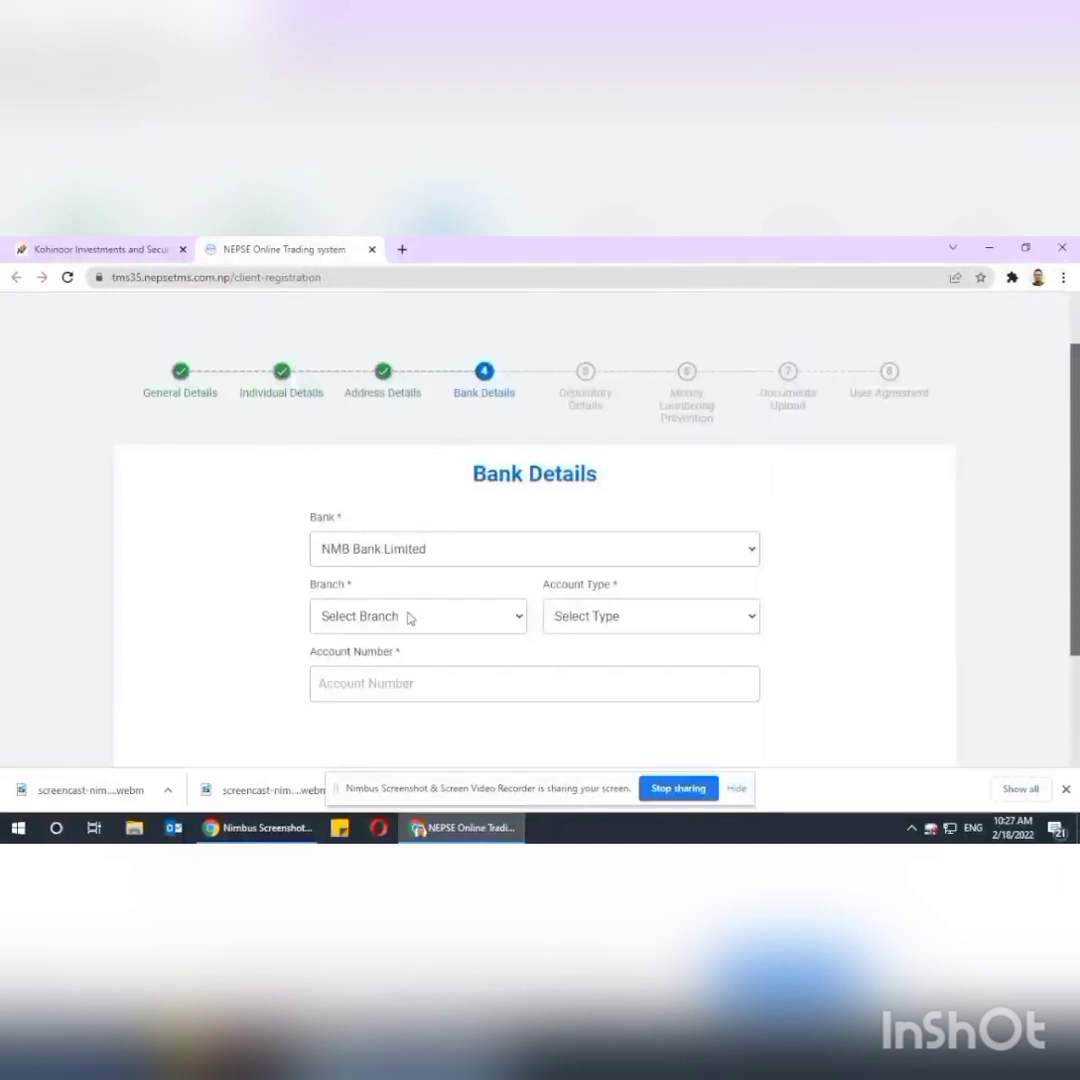
click(410, 617)
text(thali)
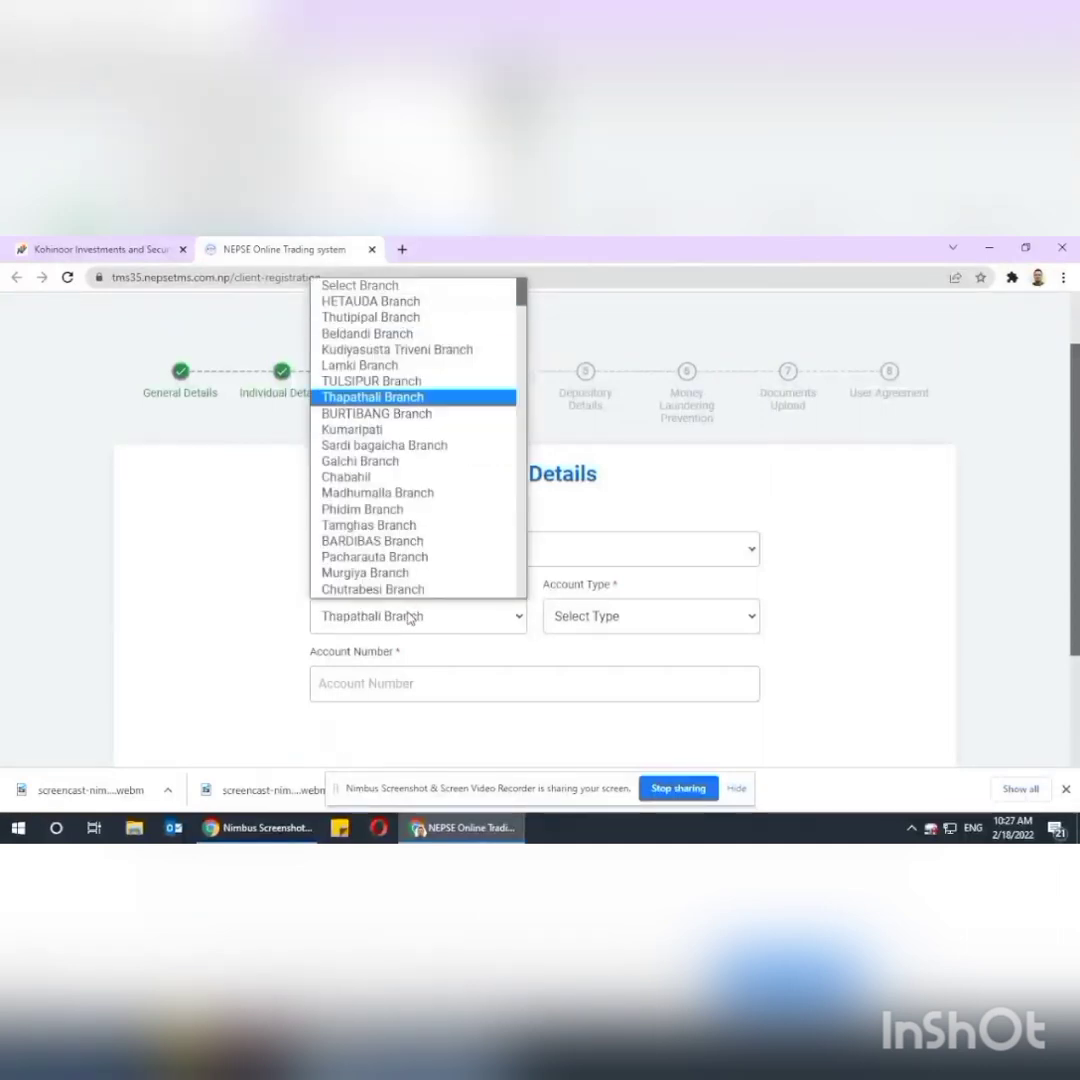
key(Return)
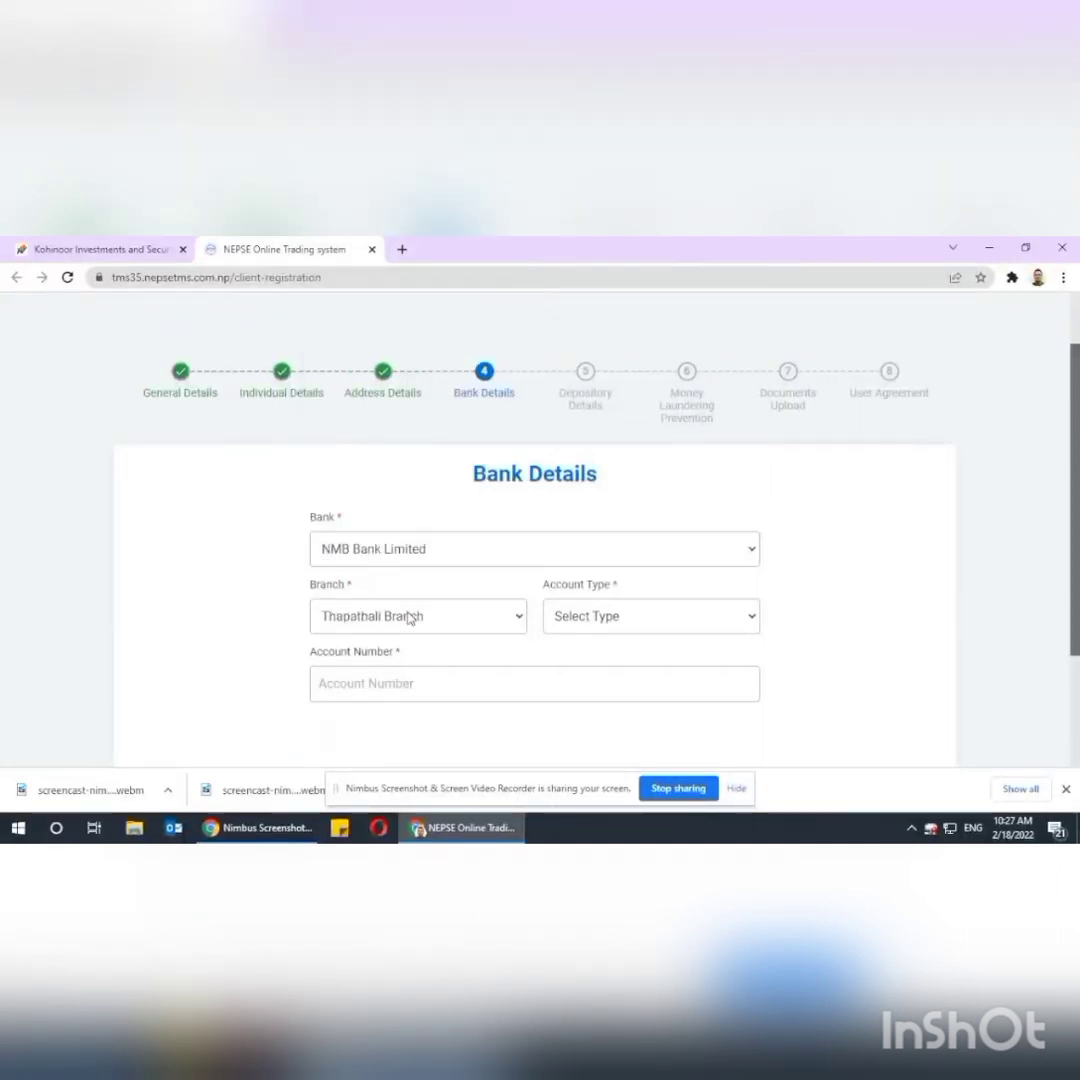
Choose Saving account type, enter the account number, and continue to the BOID step.
click(579, 616)
click(564, 718)
click(425, 682)
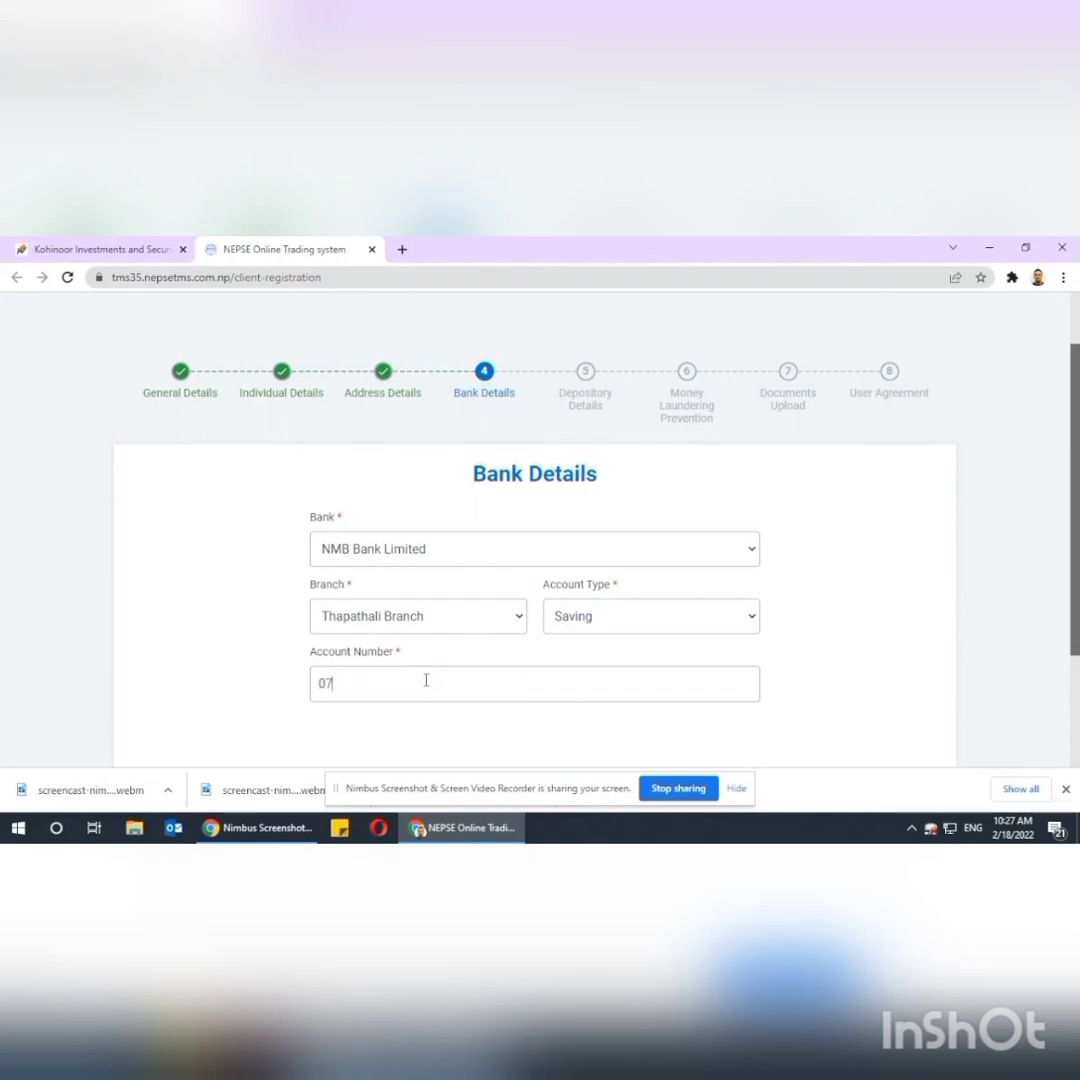
scroll(718, 682, down, 2)
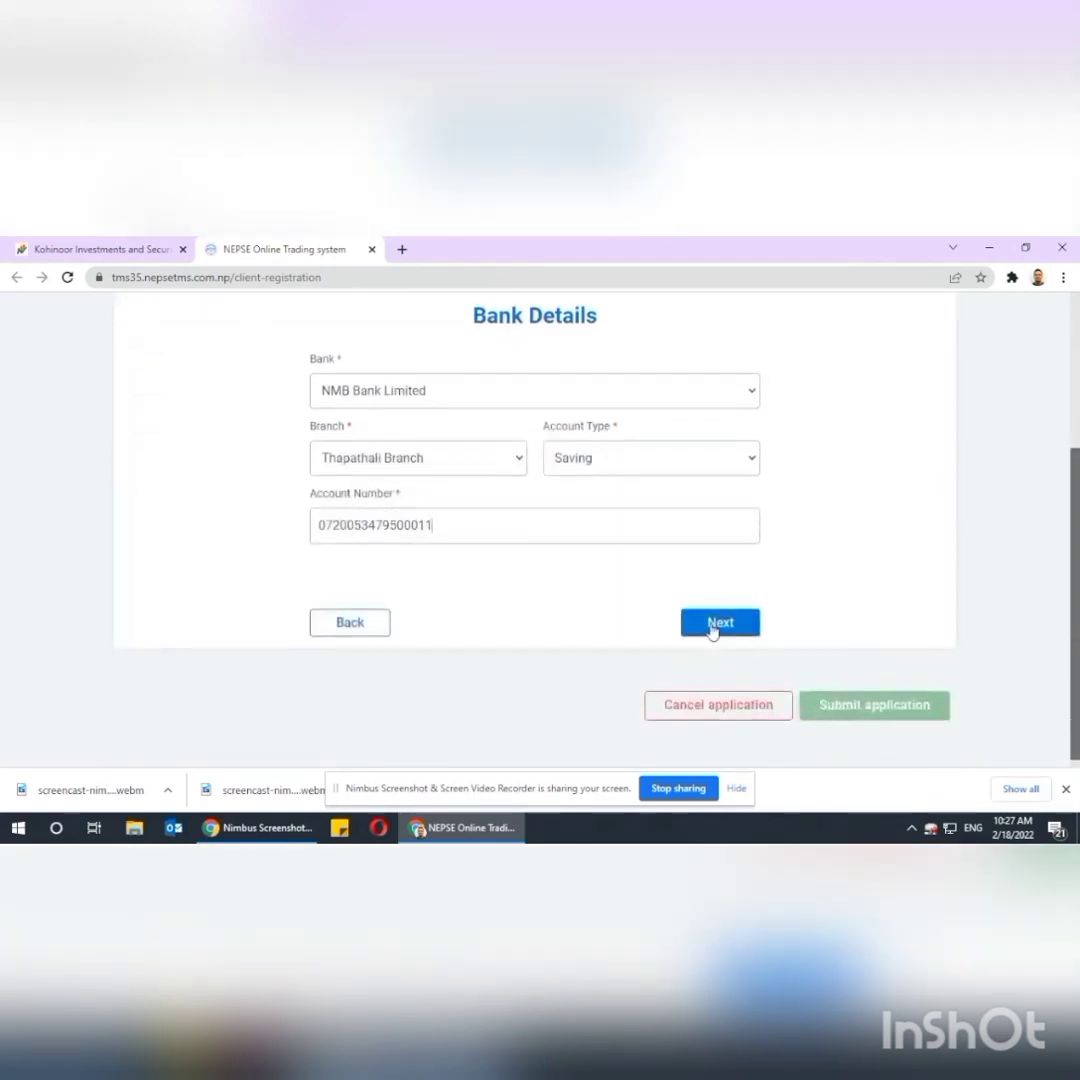
click(714, 625)
scroll(703, 627, down, 1)
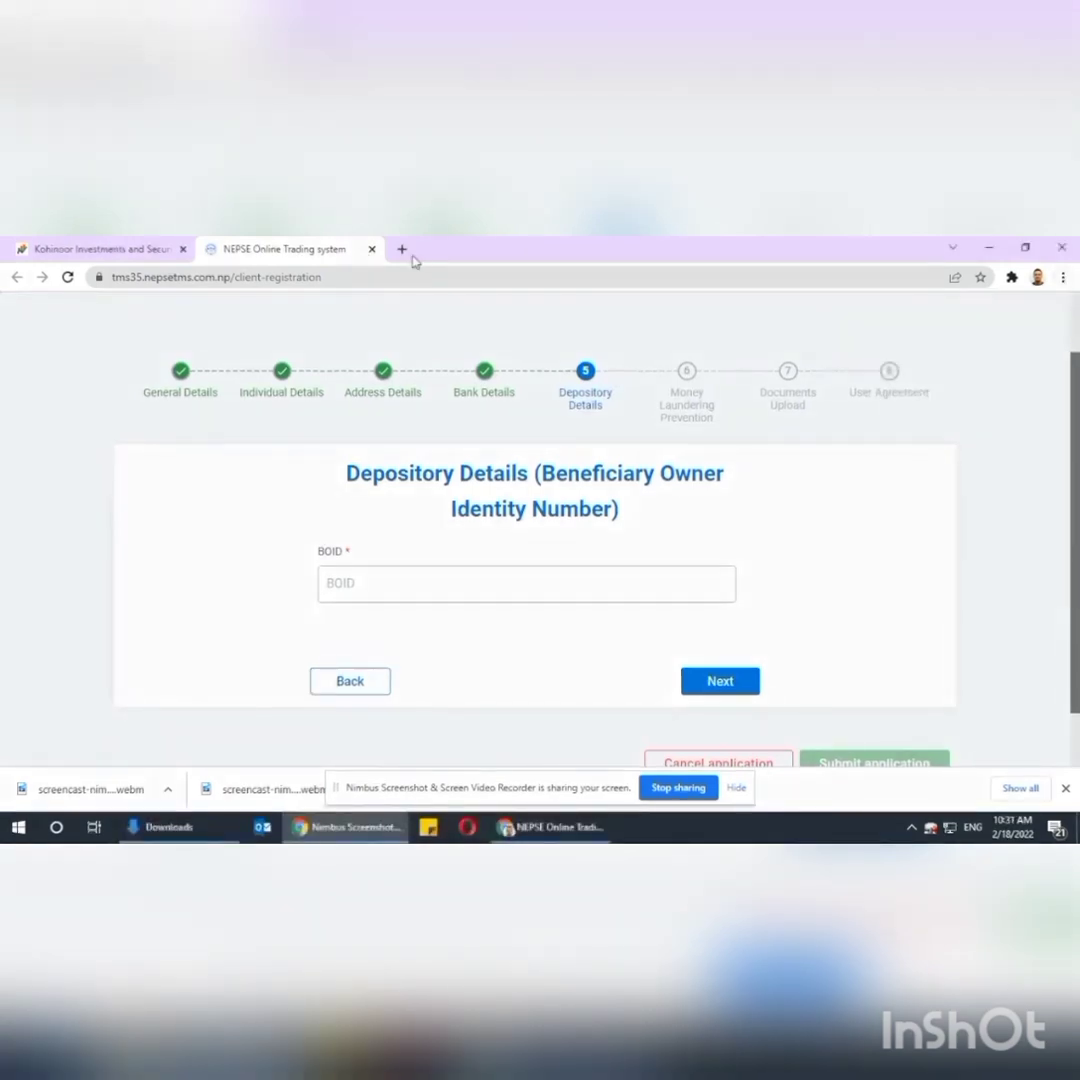
Open Mero Share in a new tab and choose NMB CAPITAL LIMITED as depository participant.
click(406, 253)
text(MERO)
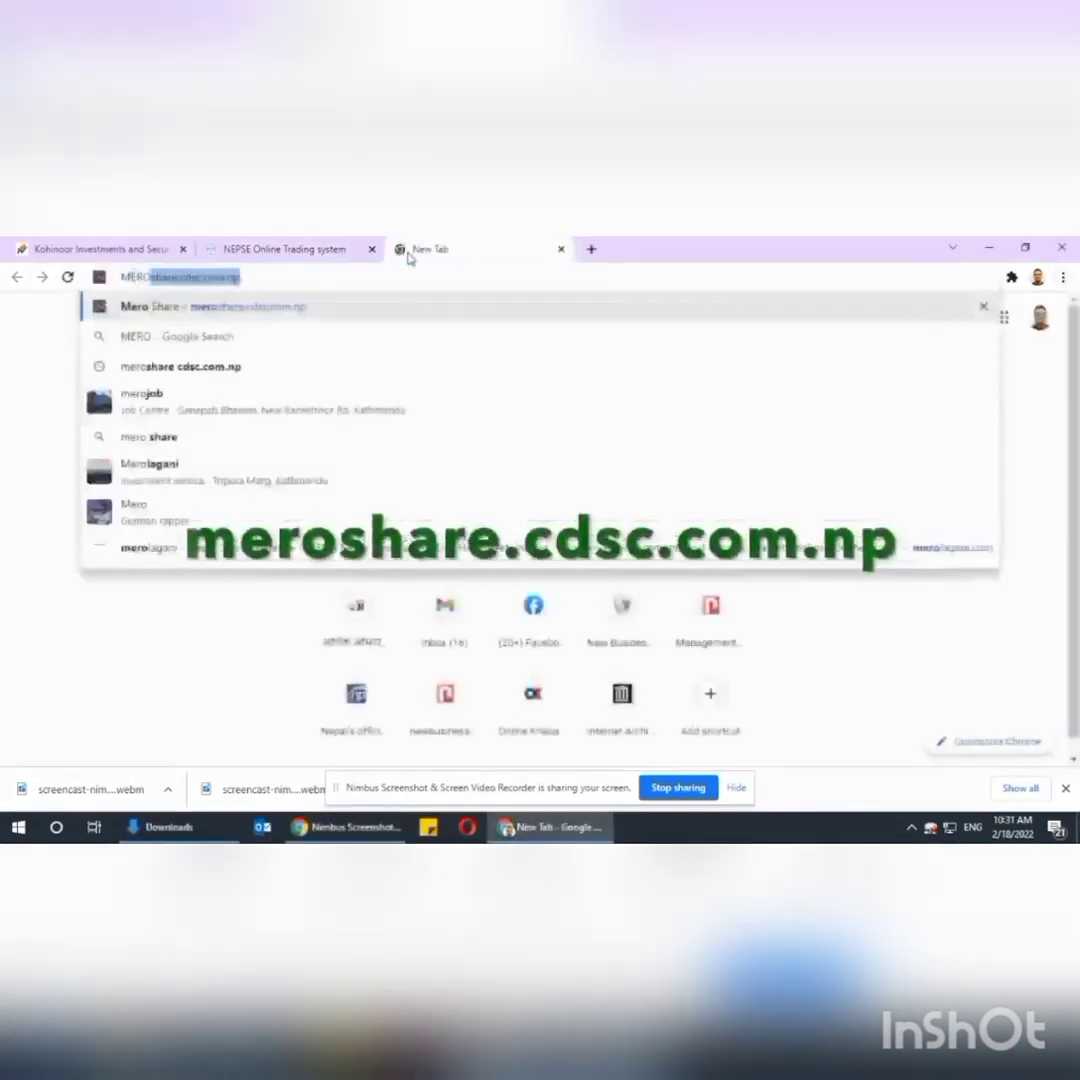
key(Return)
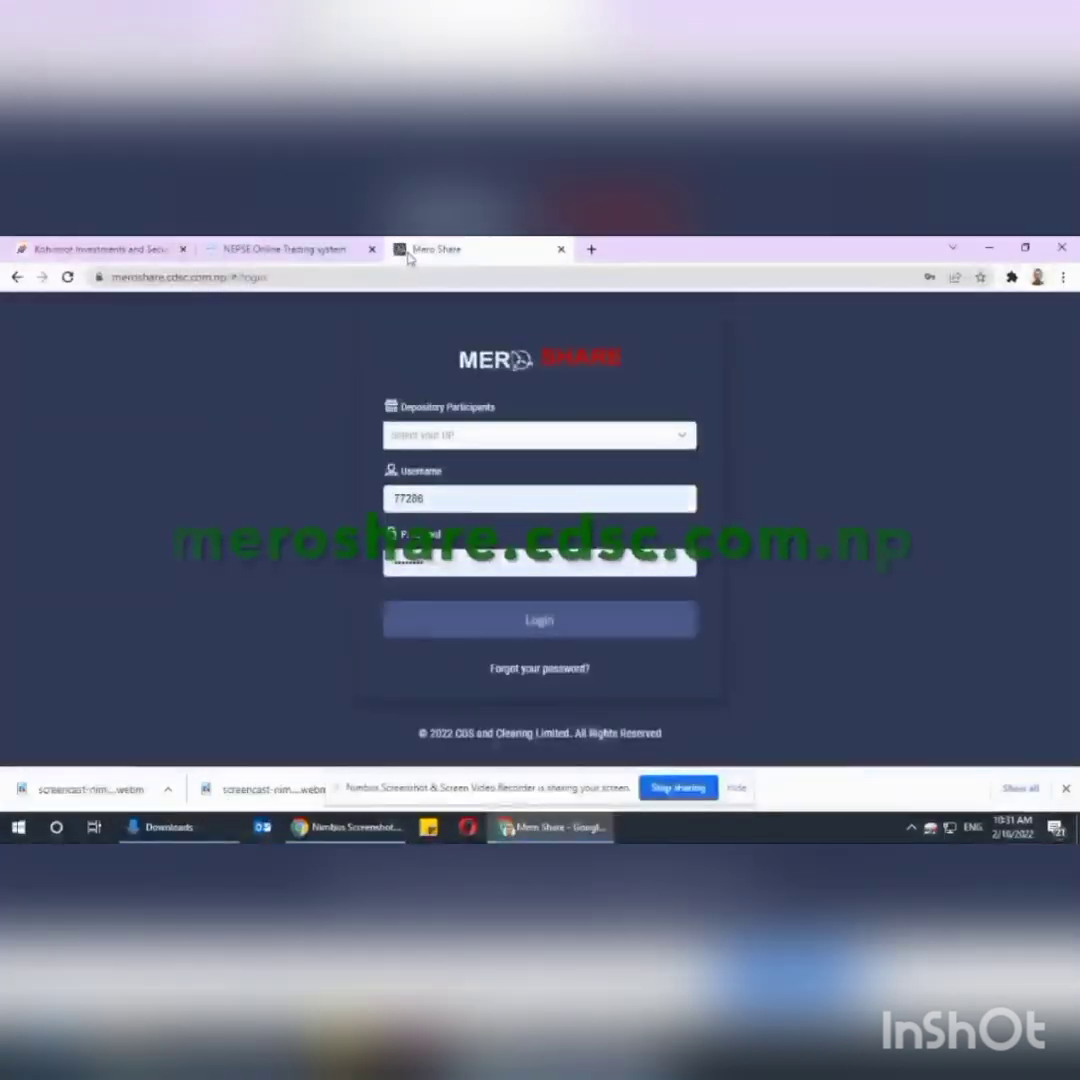
click(443, 438)
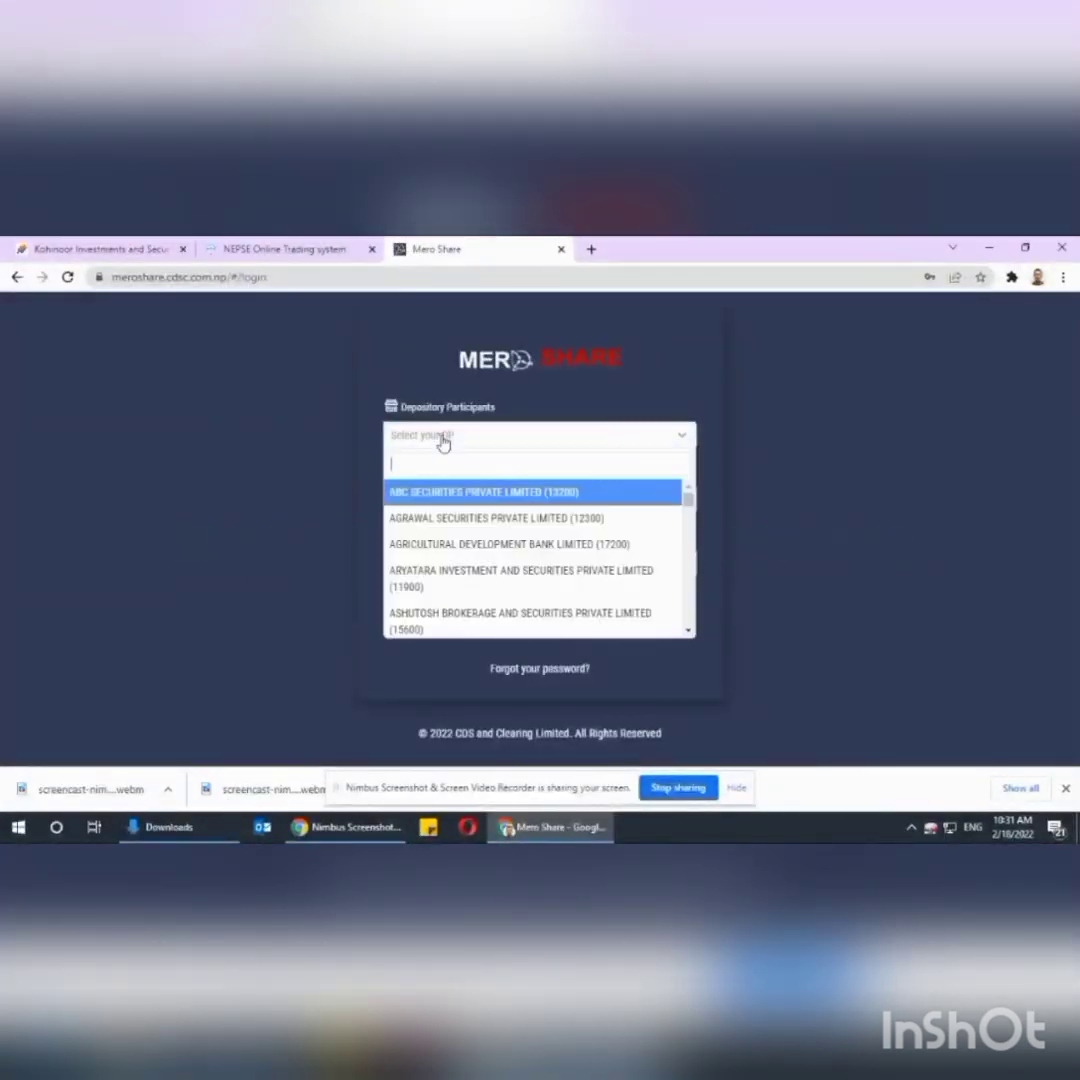
text(nmb)
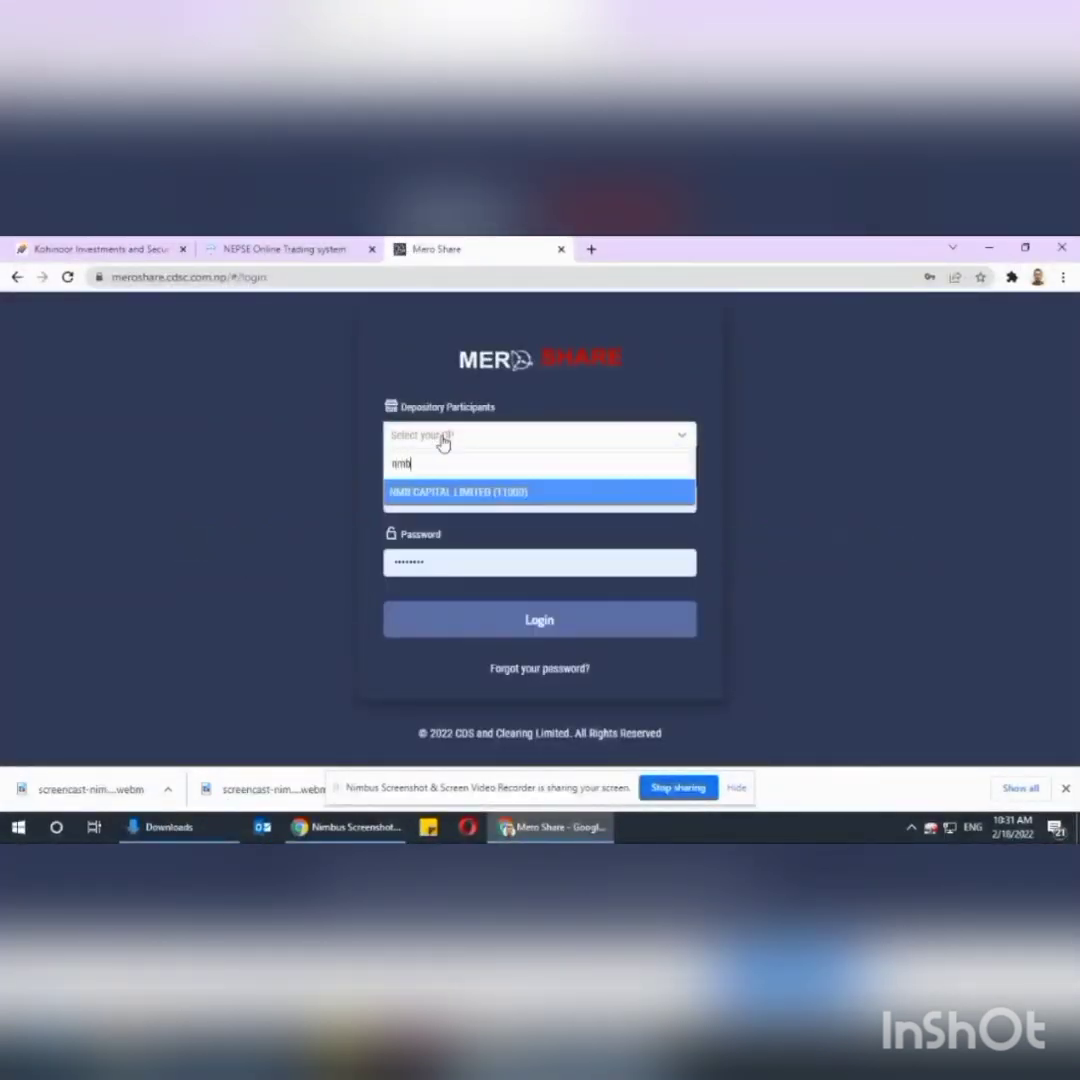
click(455, 491)
Log in with the account's username, then copy the BOID from My Details.
click(455, 491)
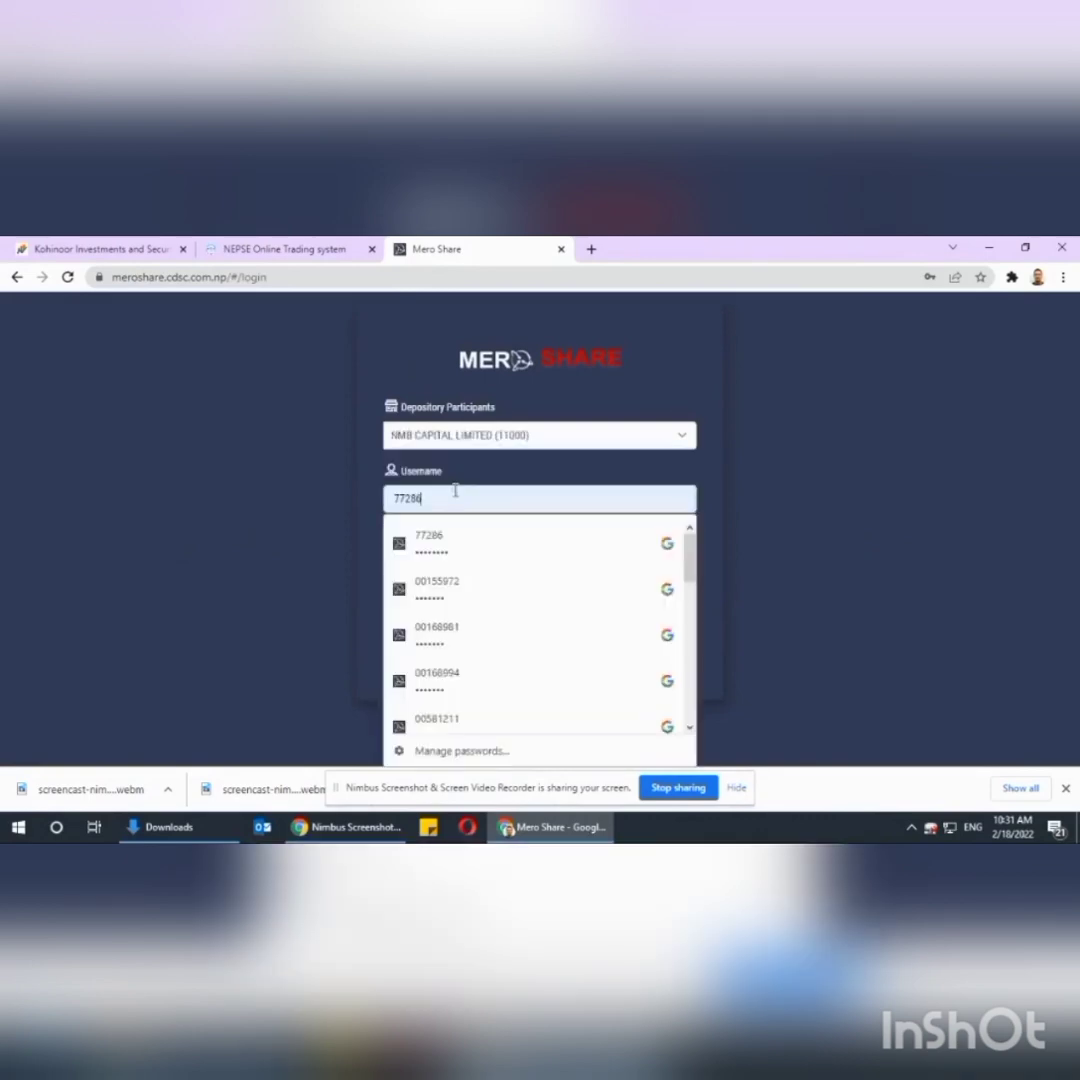
drag(455, 491, 337, 494)
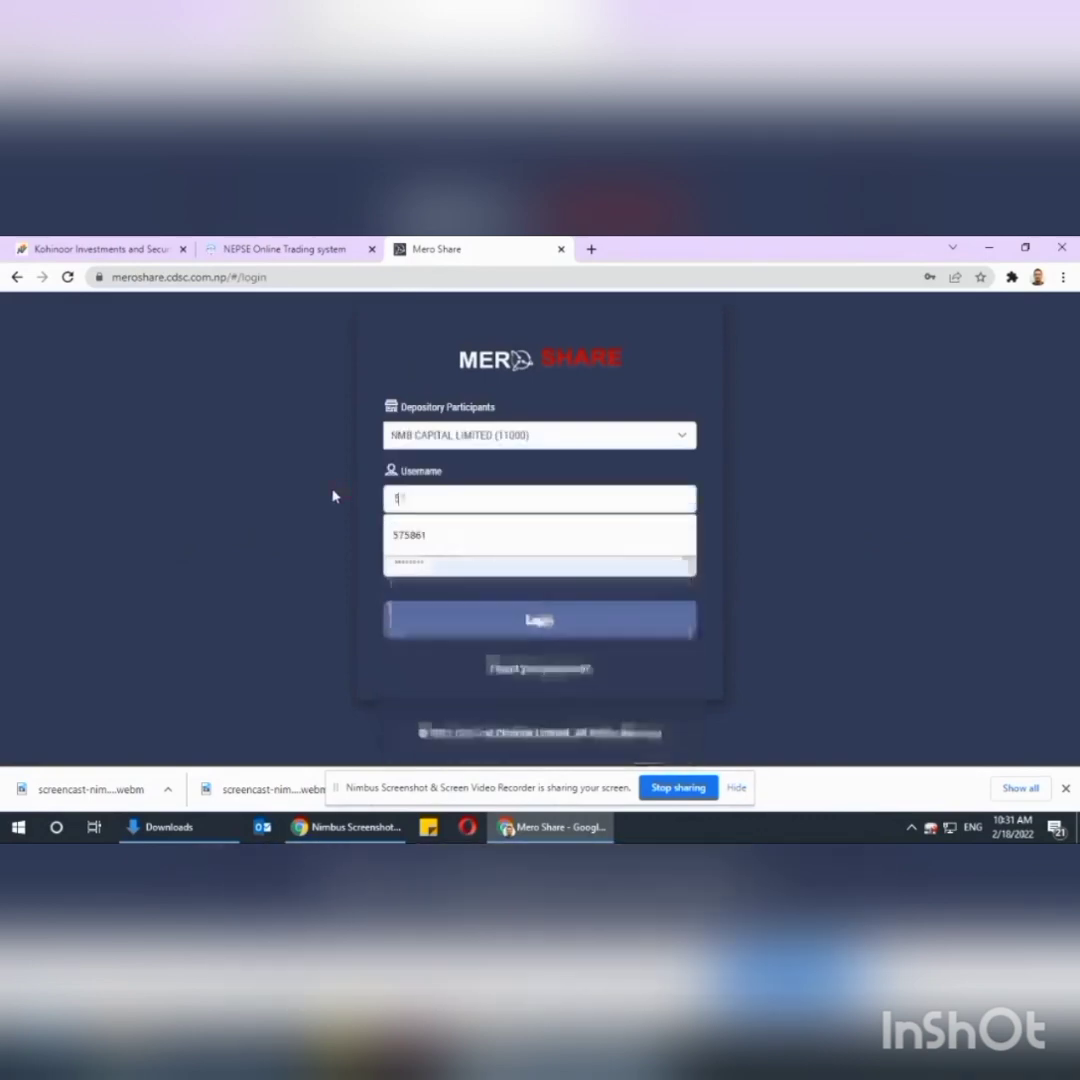
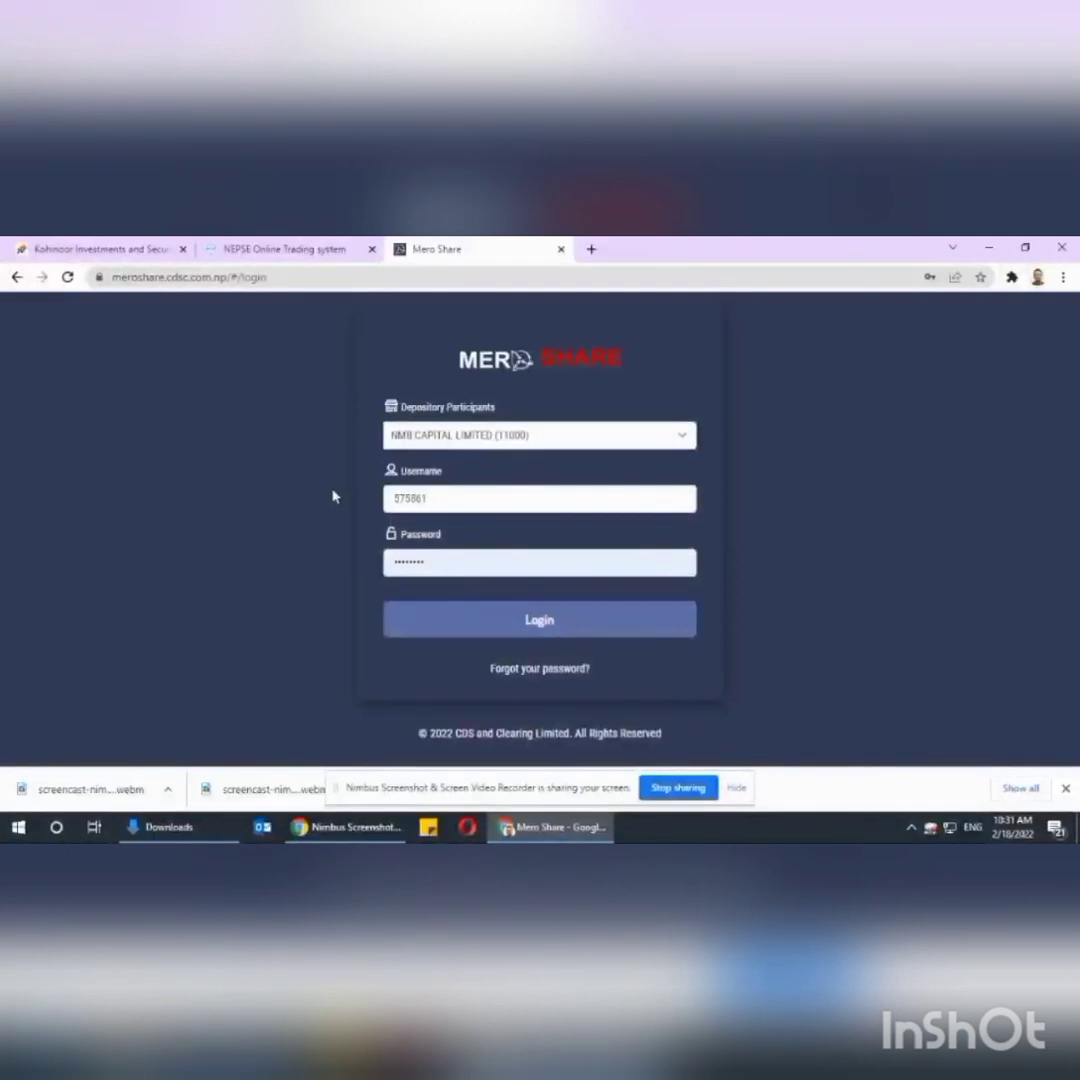
key(Tab)
key(BackSpace)
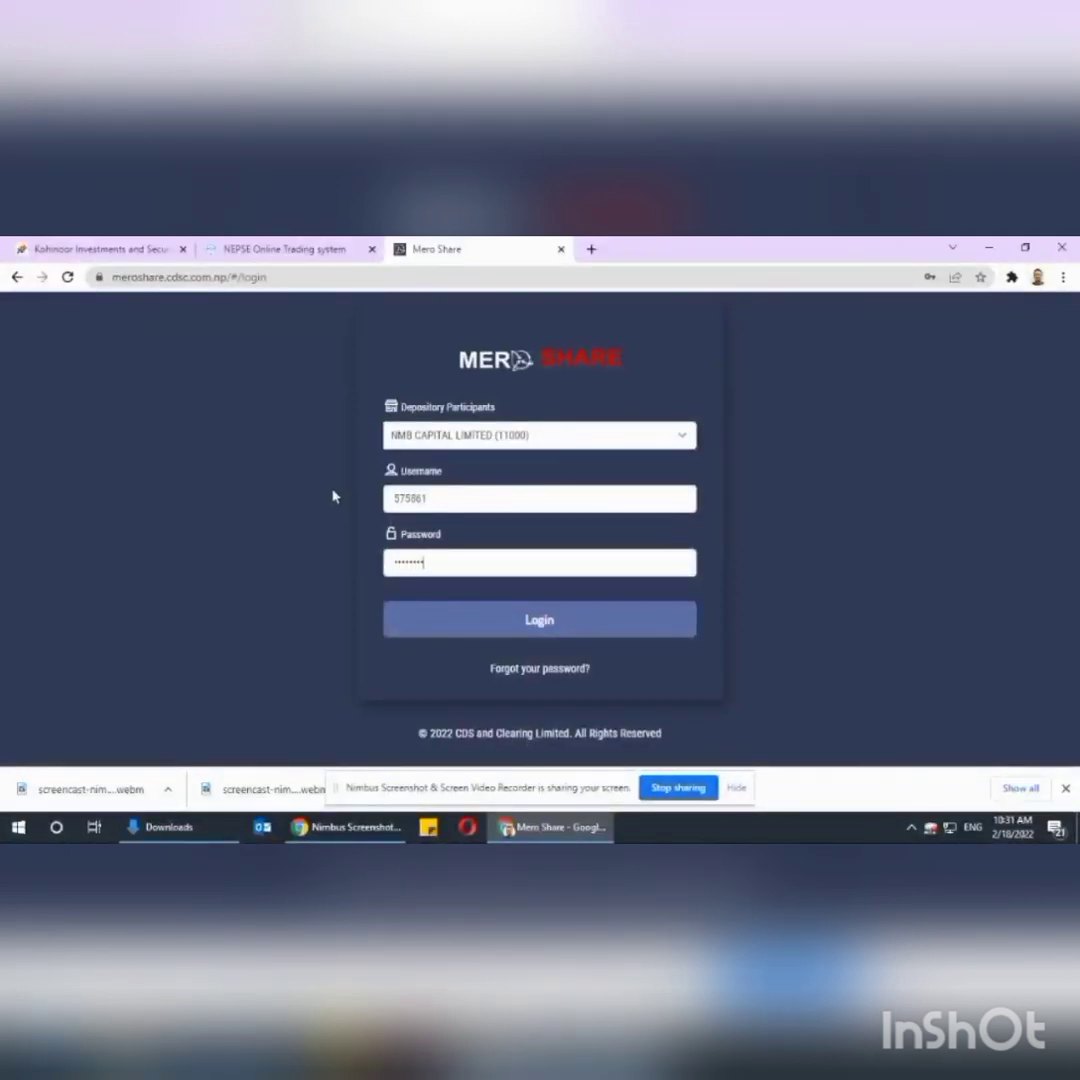
key(Return)
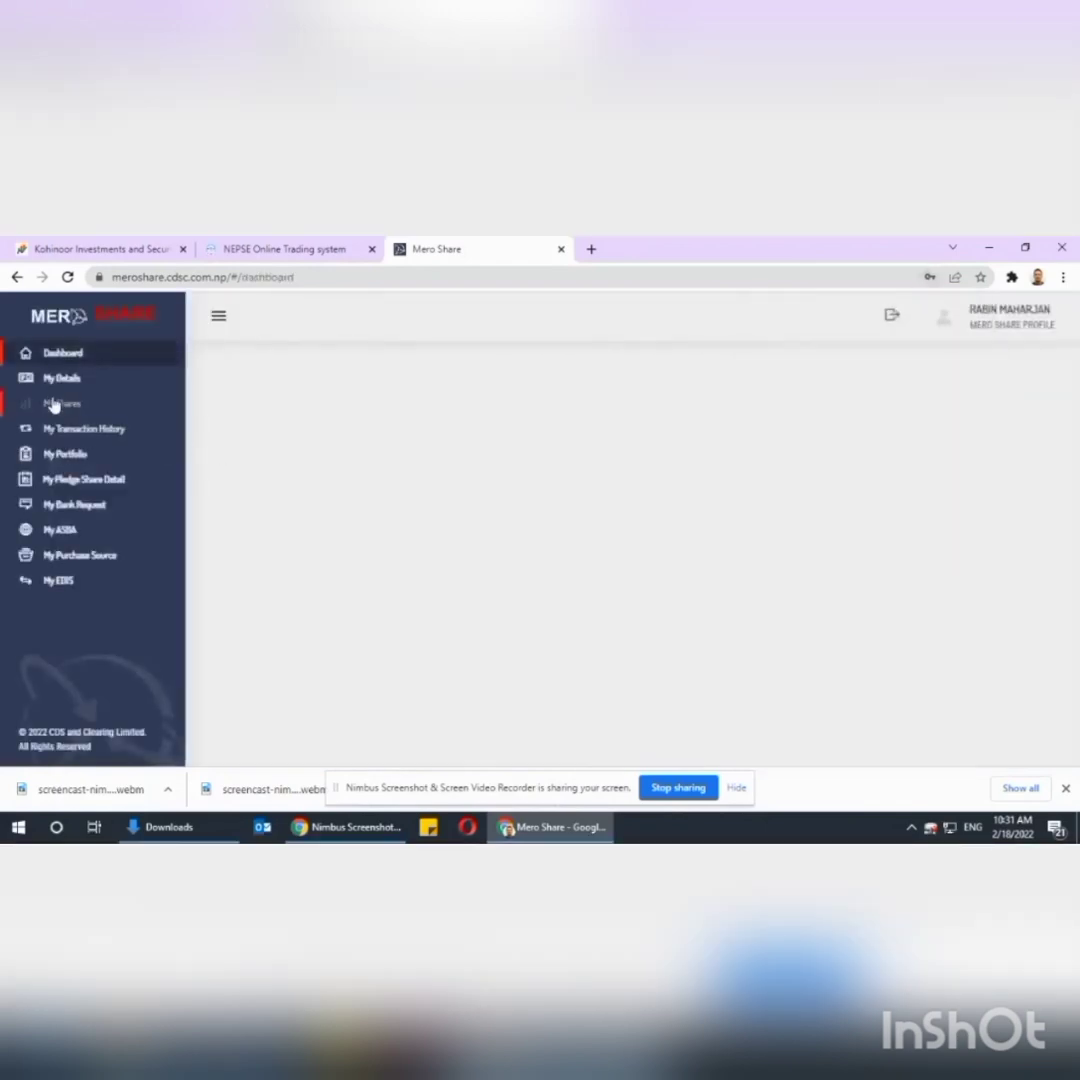
click(54, 382)
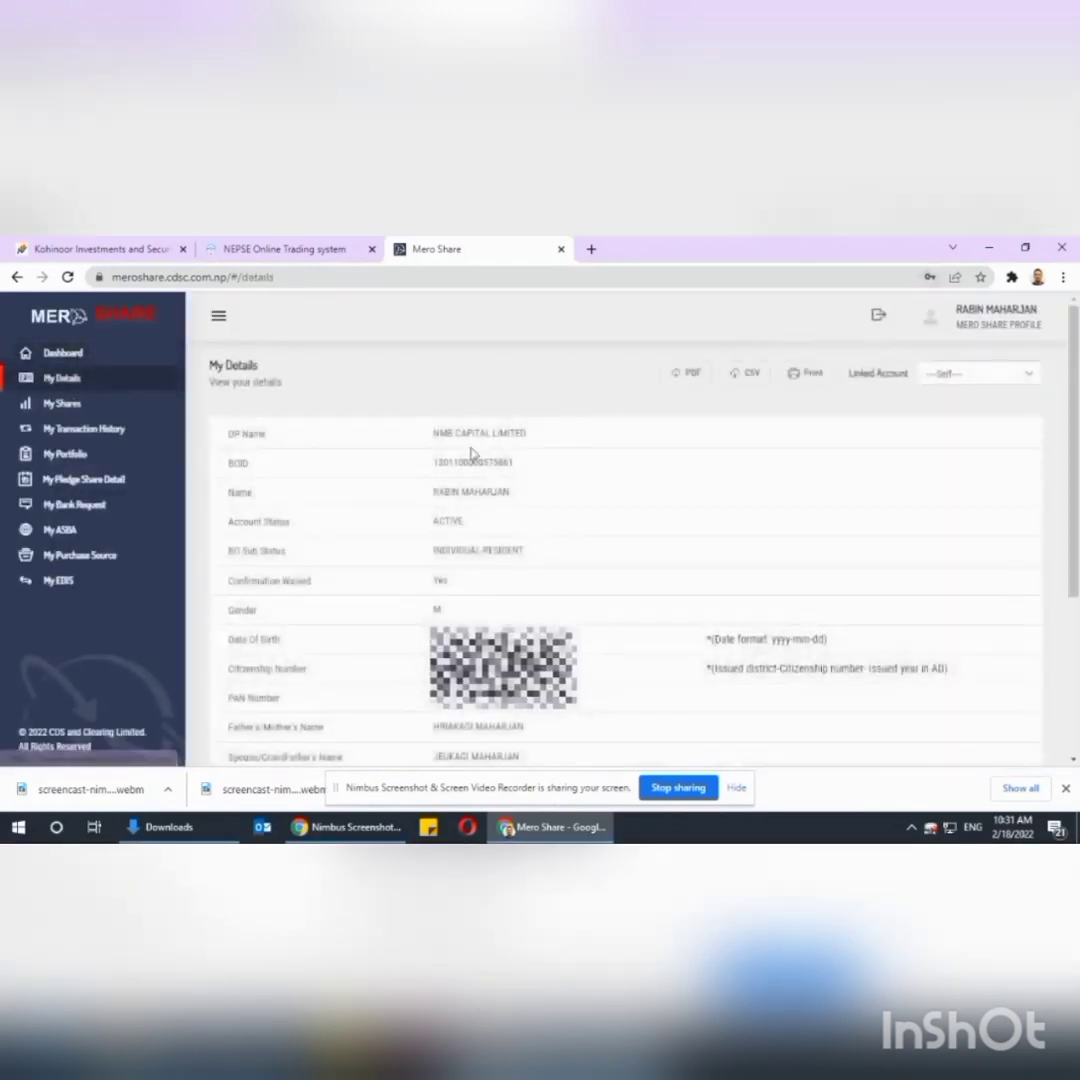
drag(433, 463, 510, 463)
key(ctrl+c)
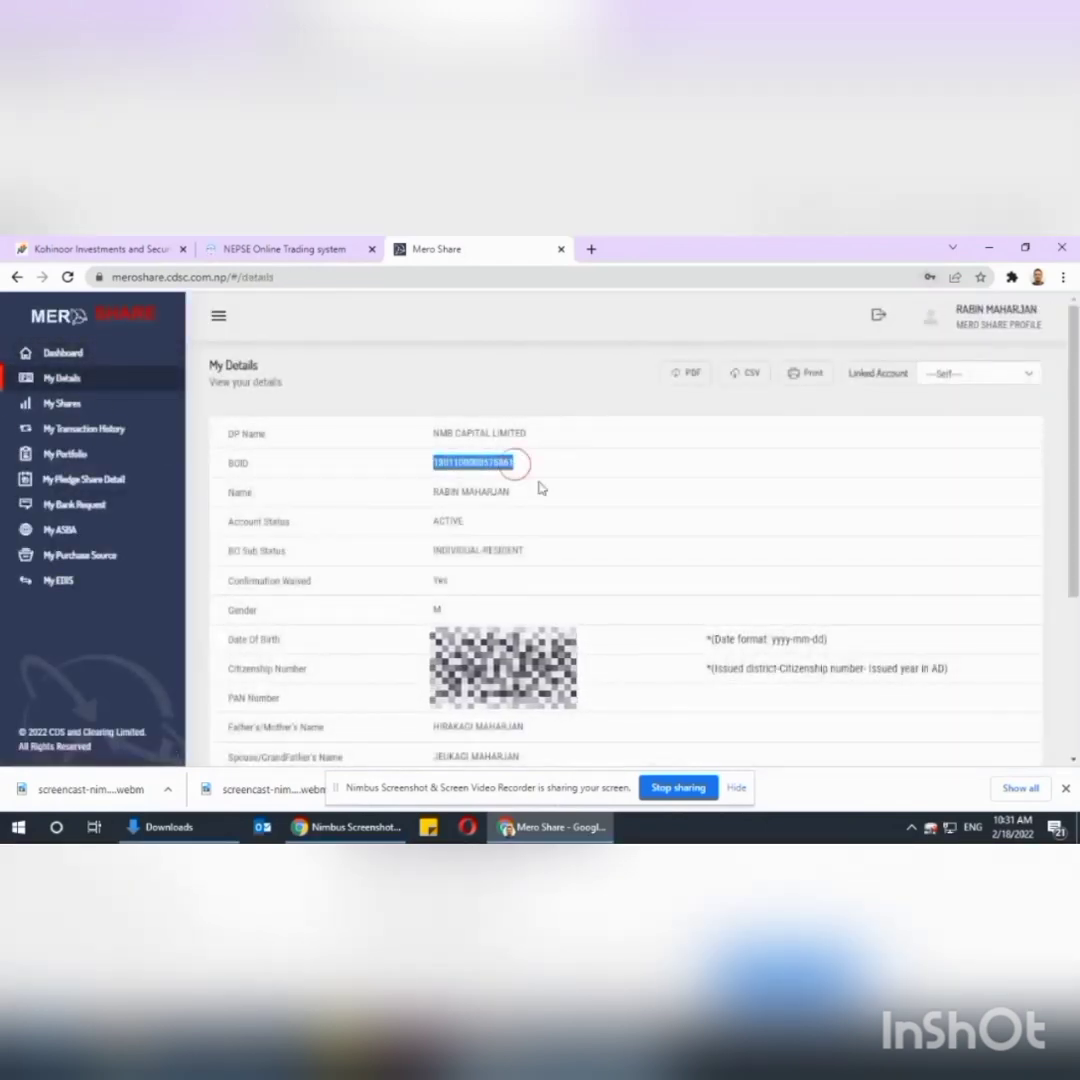
Paste the copied BOID into the TMS registration form and continue.
click(333, 247)
click(526, 592)
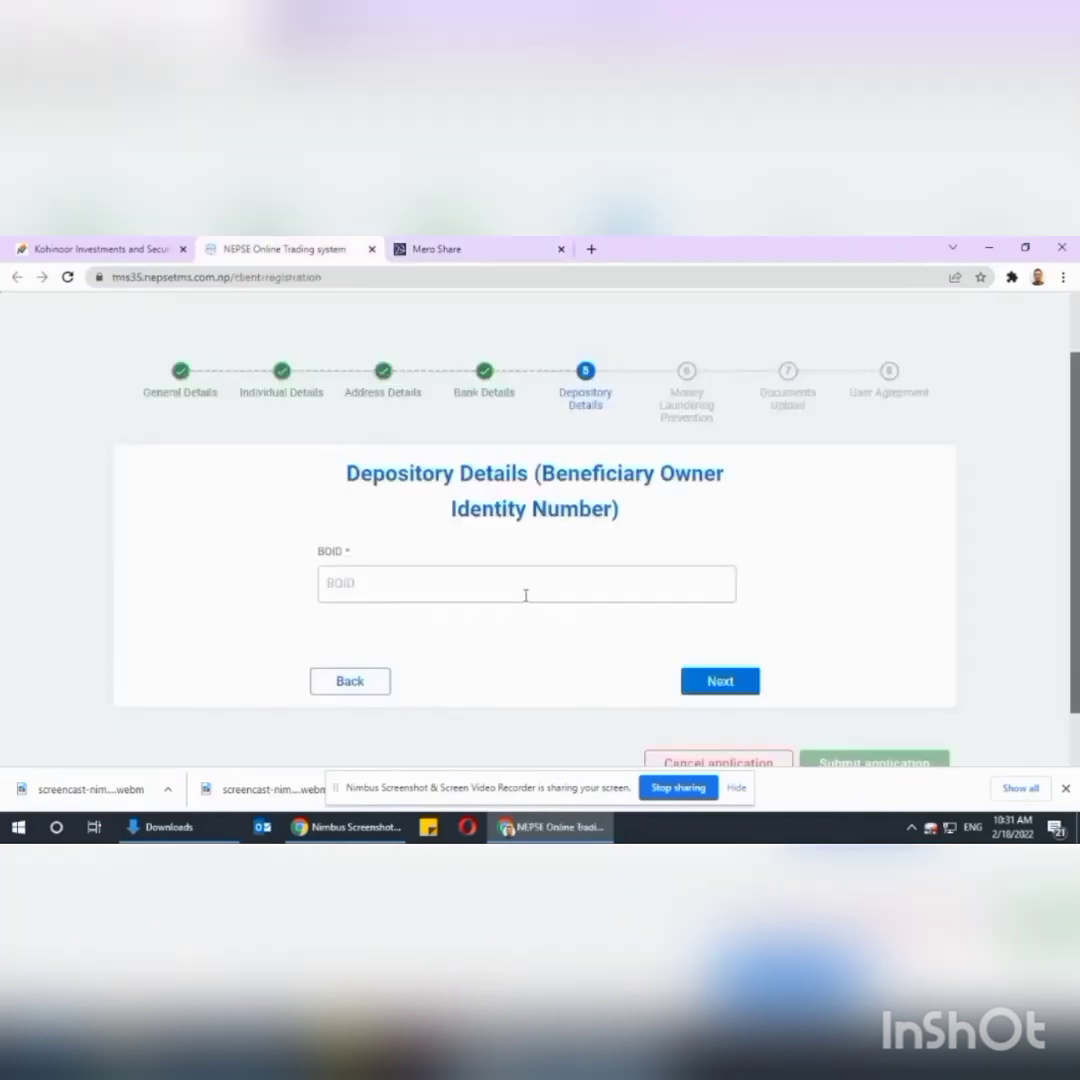
key(ctrl+v)
click(716, 680)
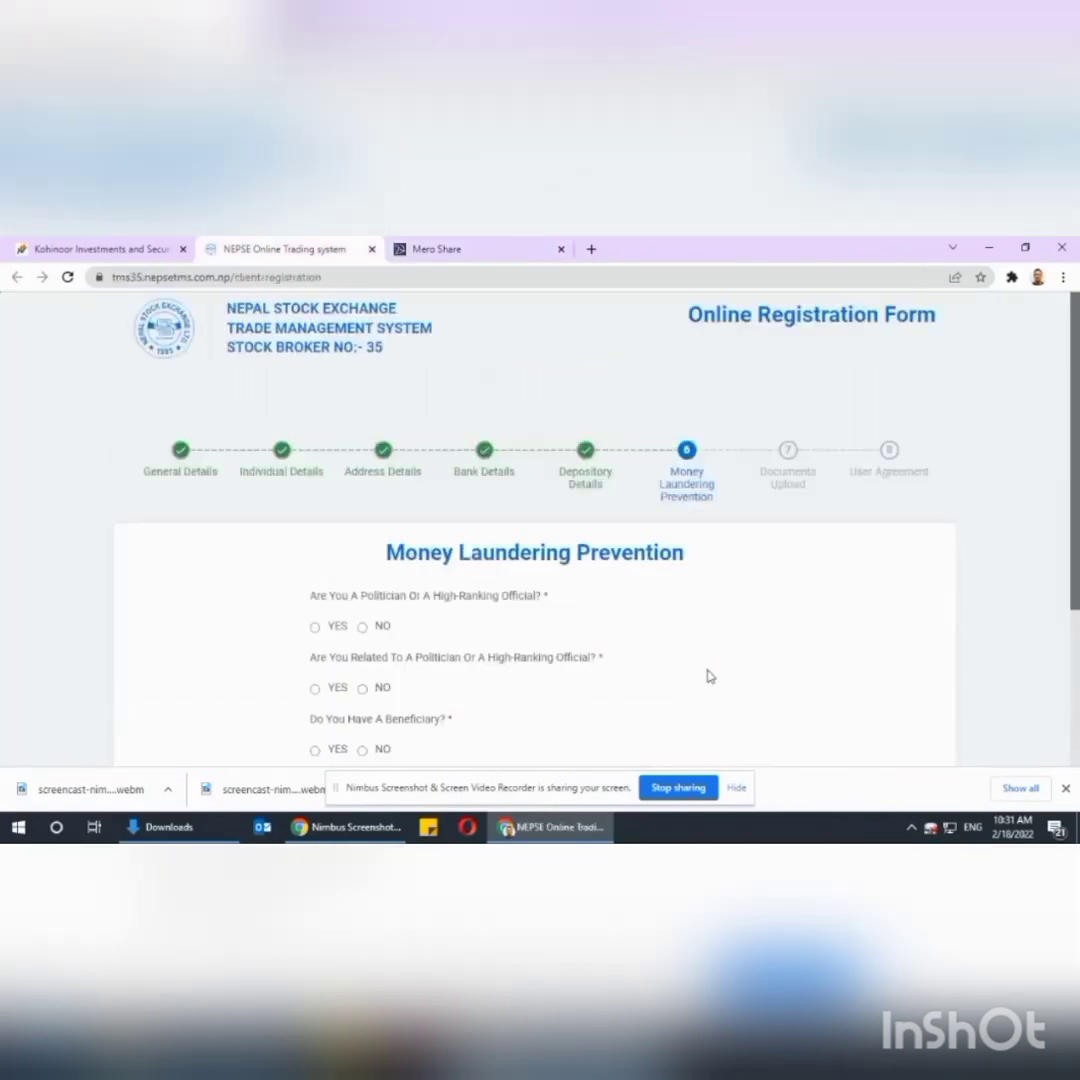
Answer politician NO, related NO, beneficiary YES (name, relation Wife), and felony NO.
scroll(707, 677, down, 4)
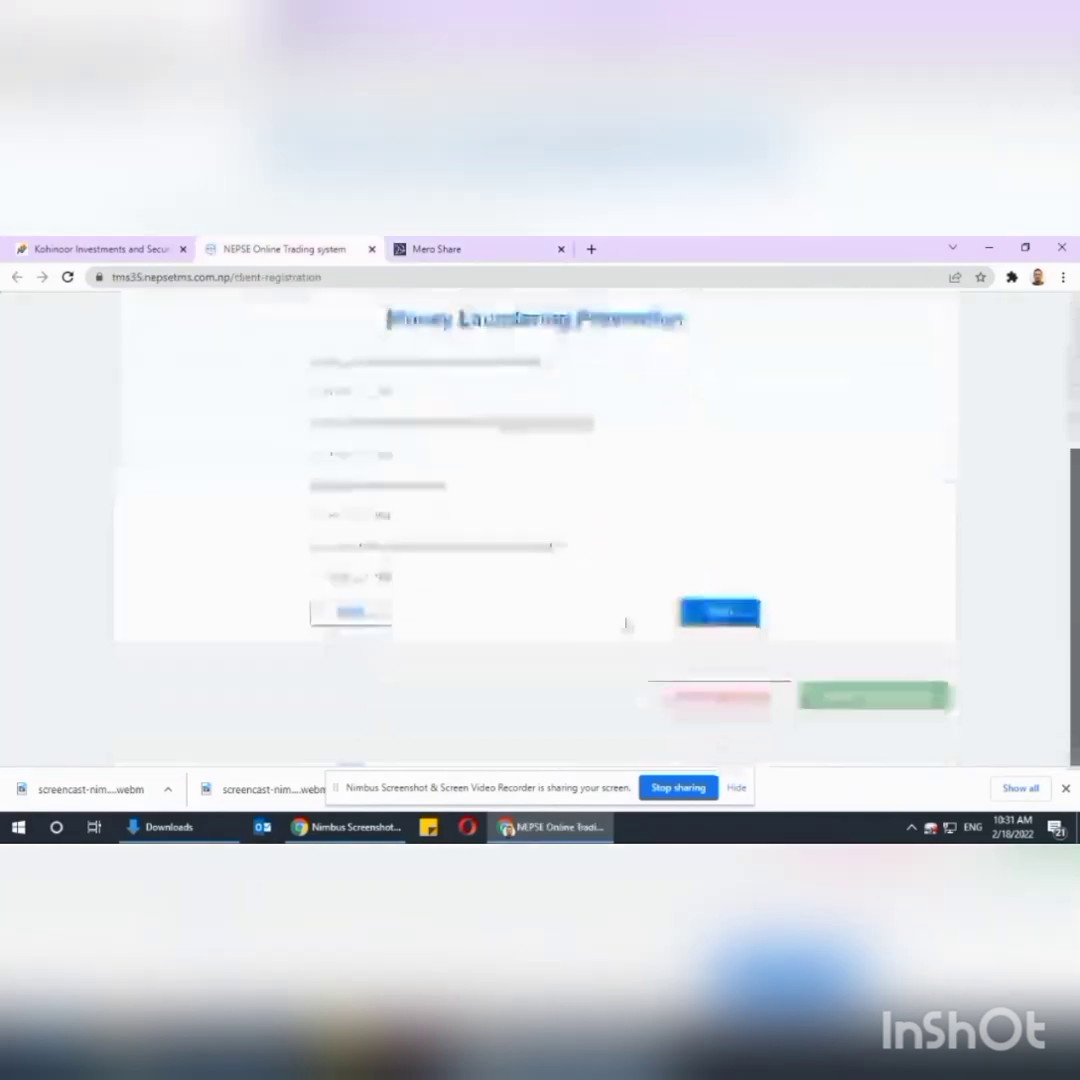
click(362, 392)
click(362, 454)
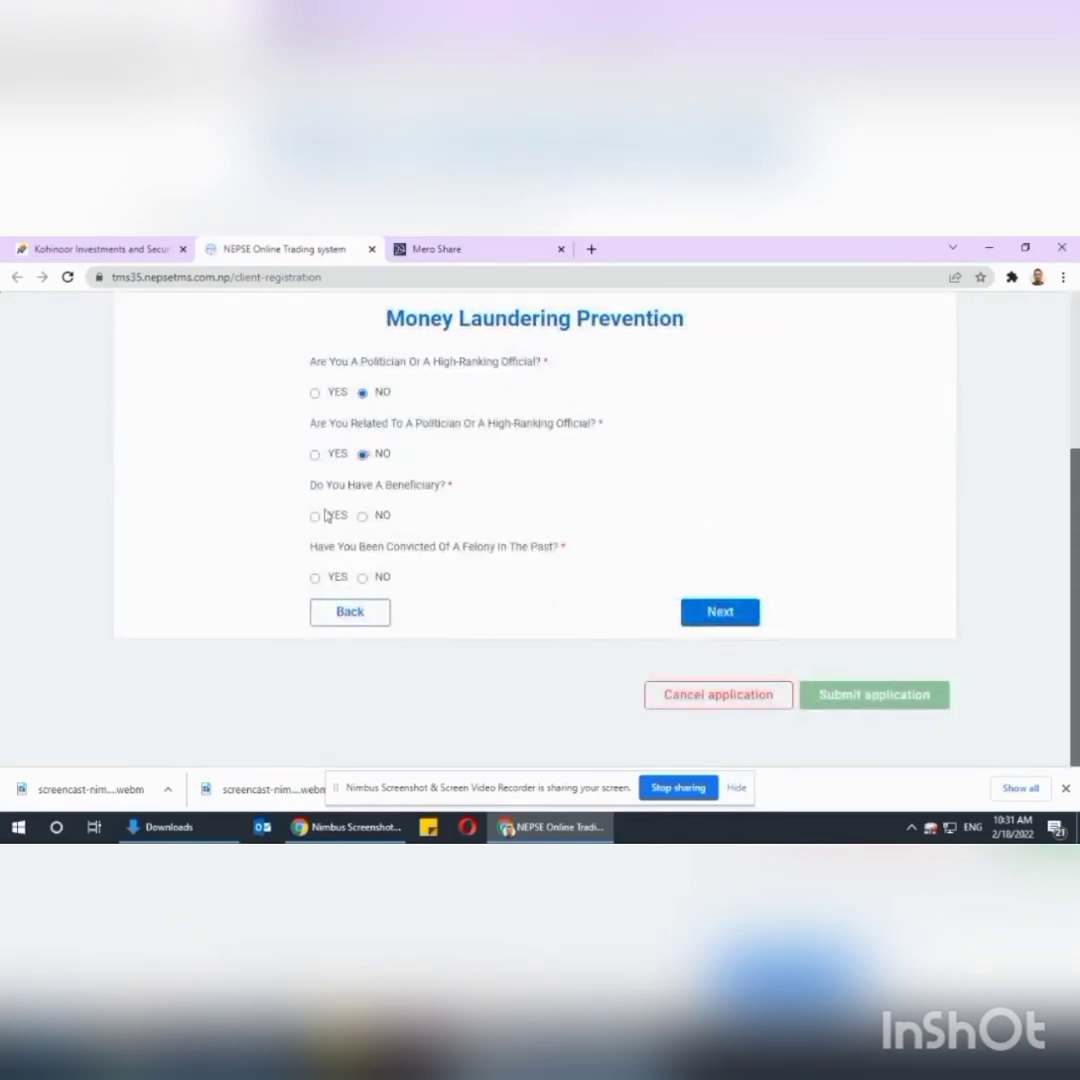
click(315, 516)
click(427, 580)
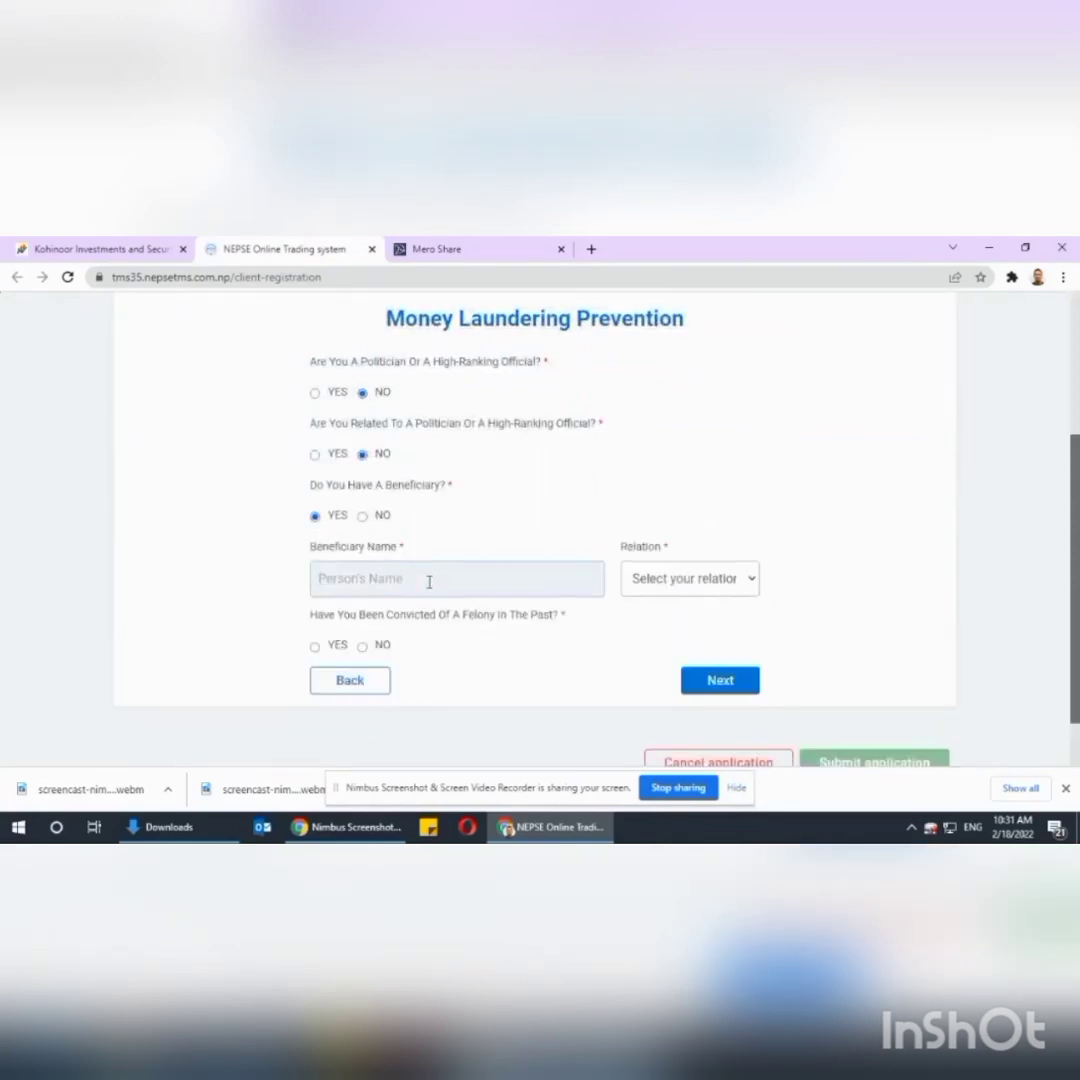
click(682, 579)
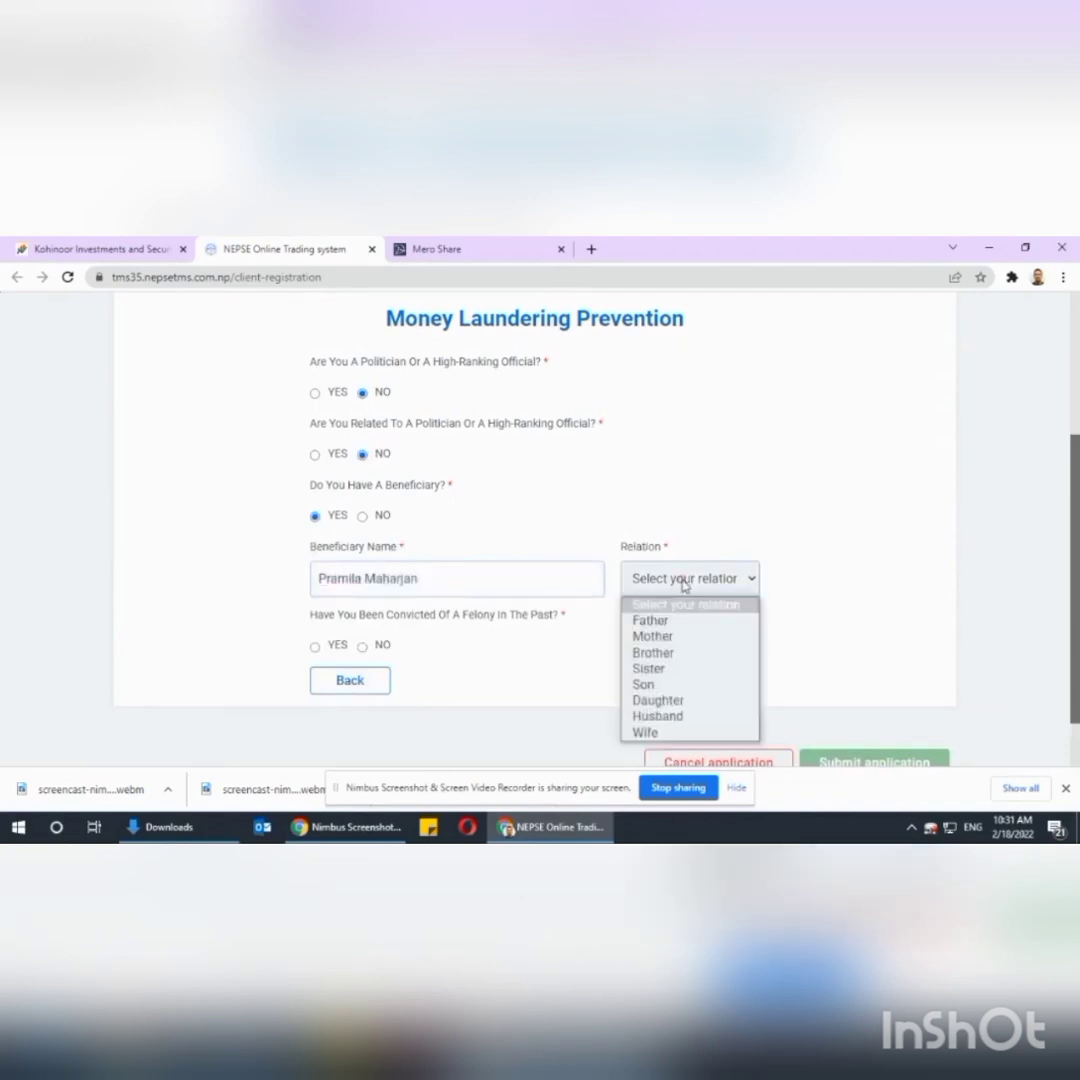
click(700, 728)
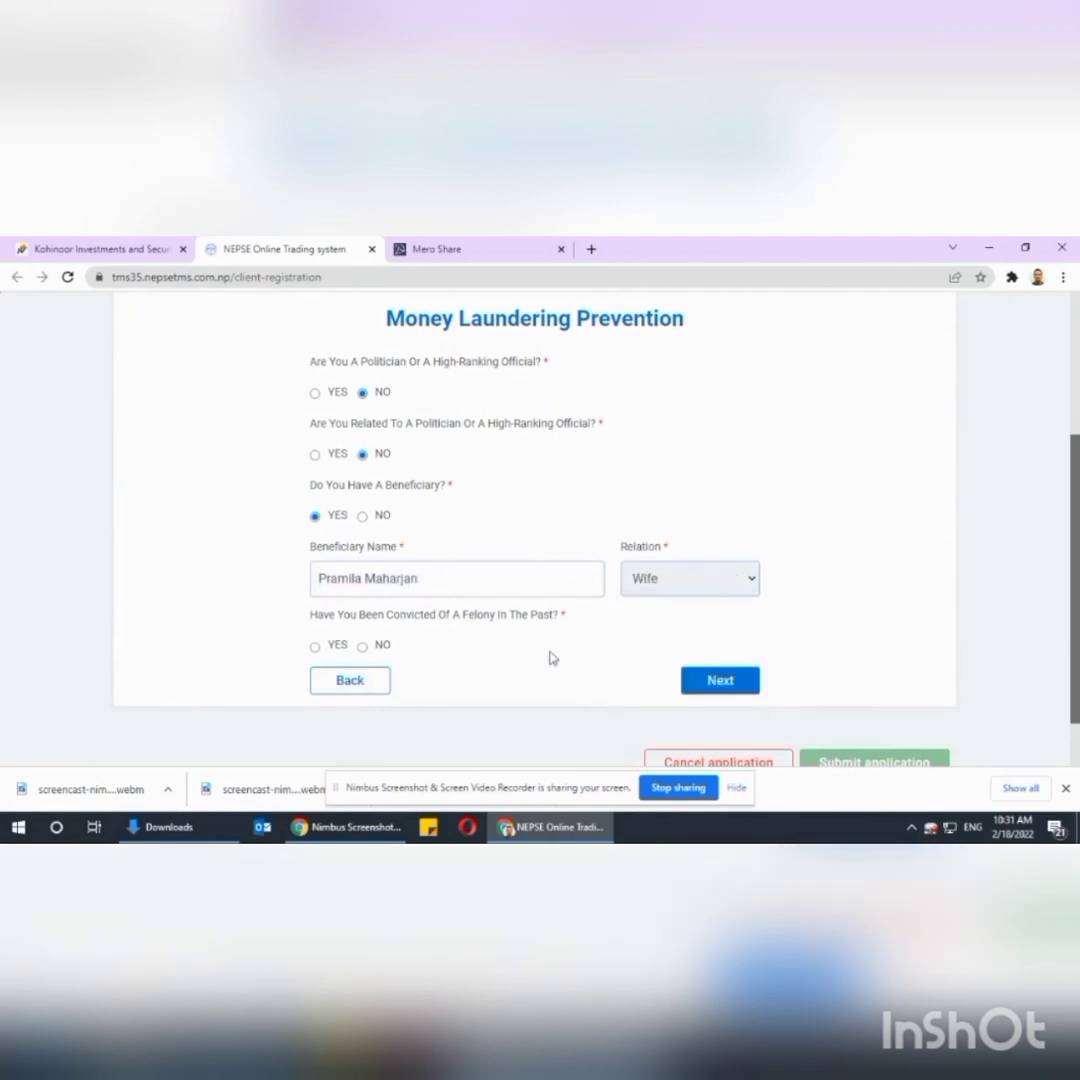
click(362, 647)
click(743, 688)
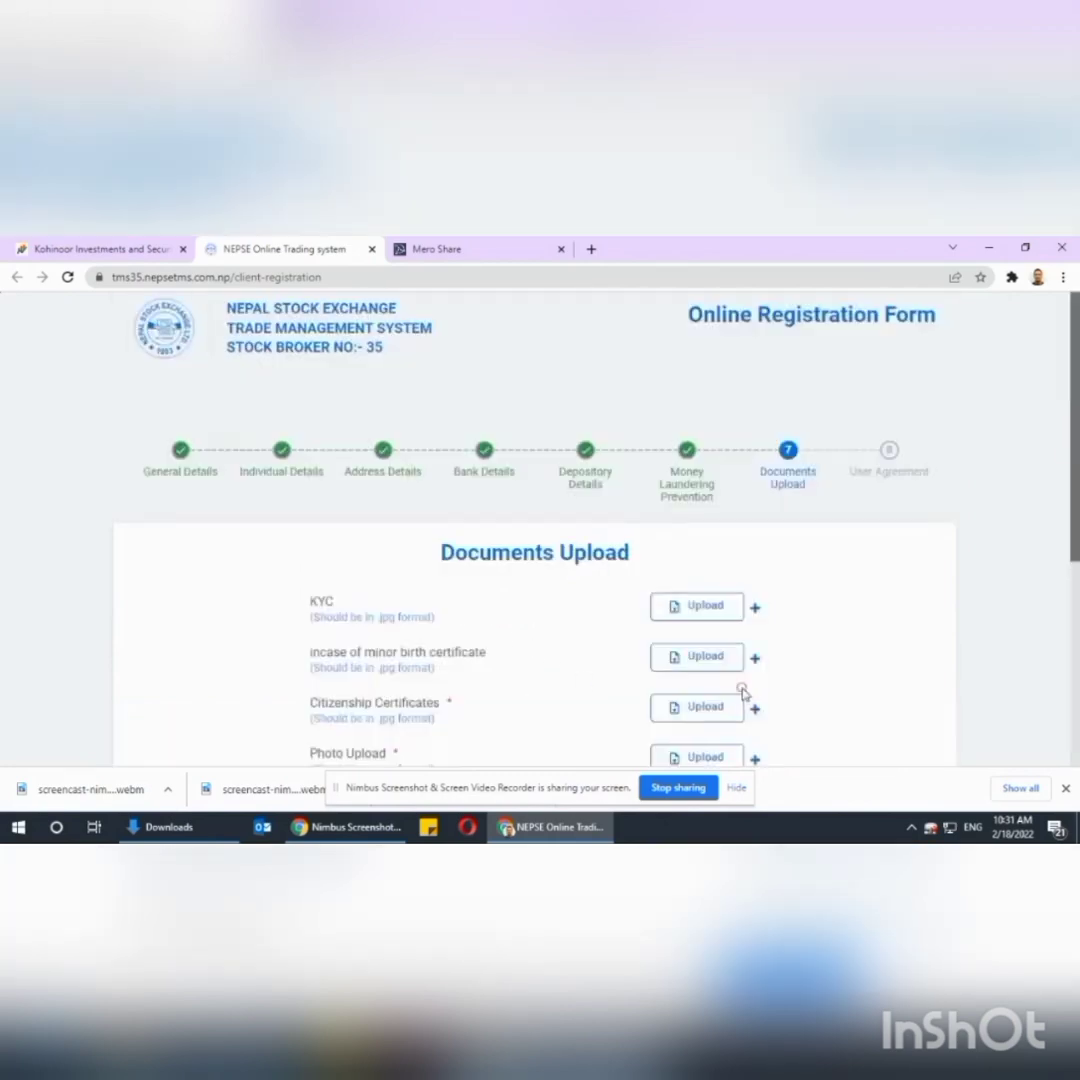
Upload two citizenship certificate images in separate Citizenship Certificates rows.
scroll(765, 510, down, 3)
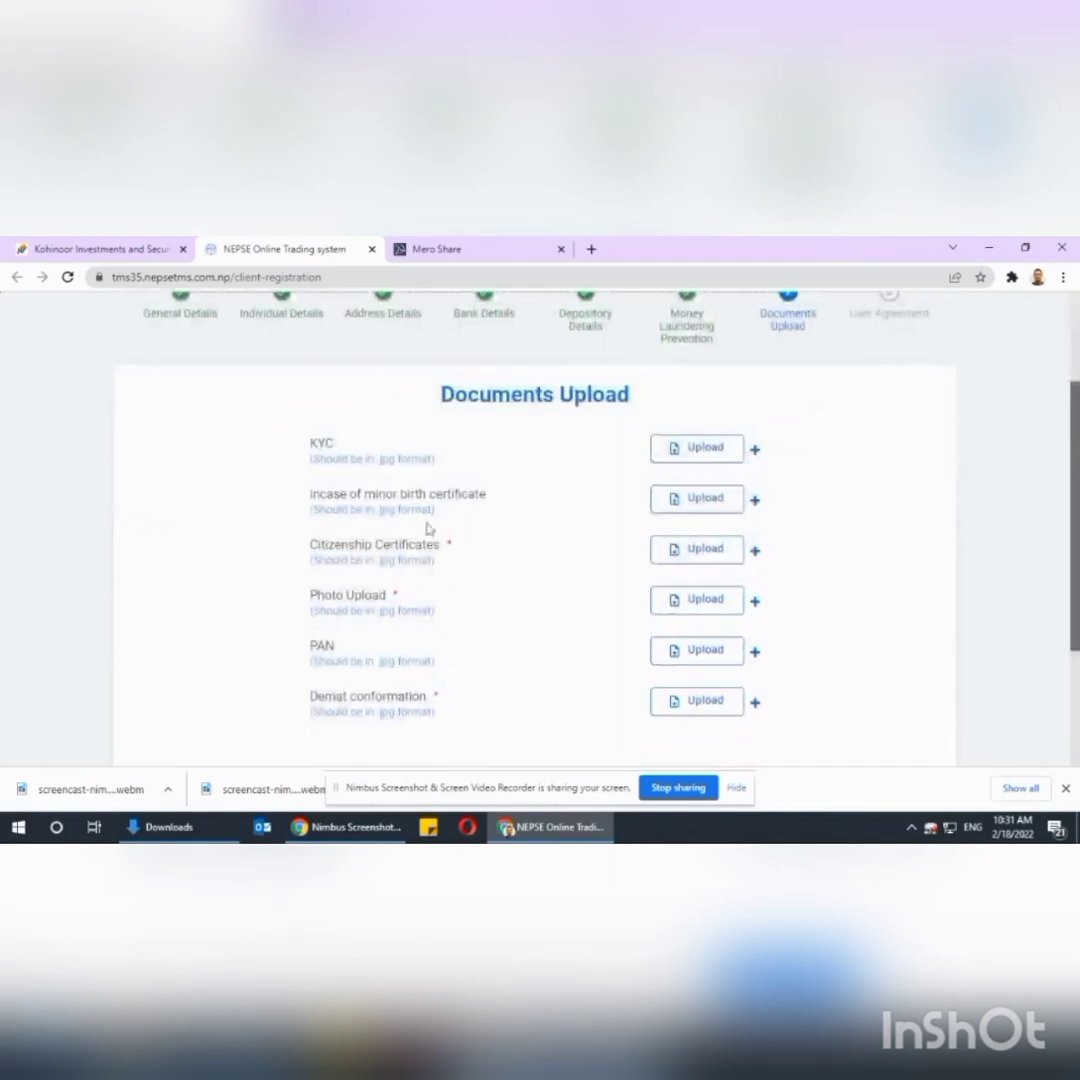
click(694, 553)
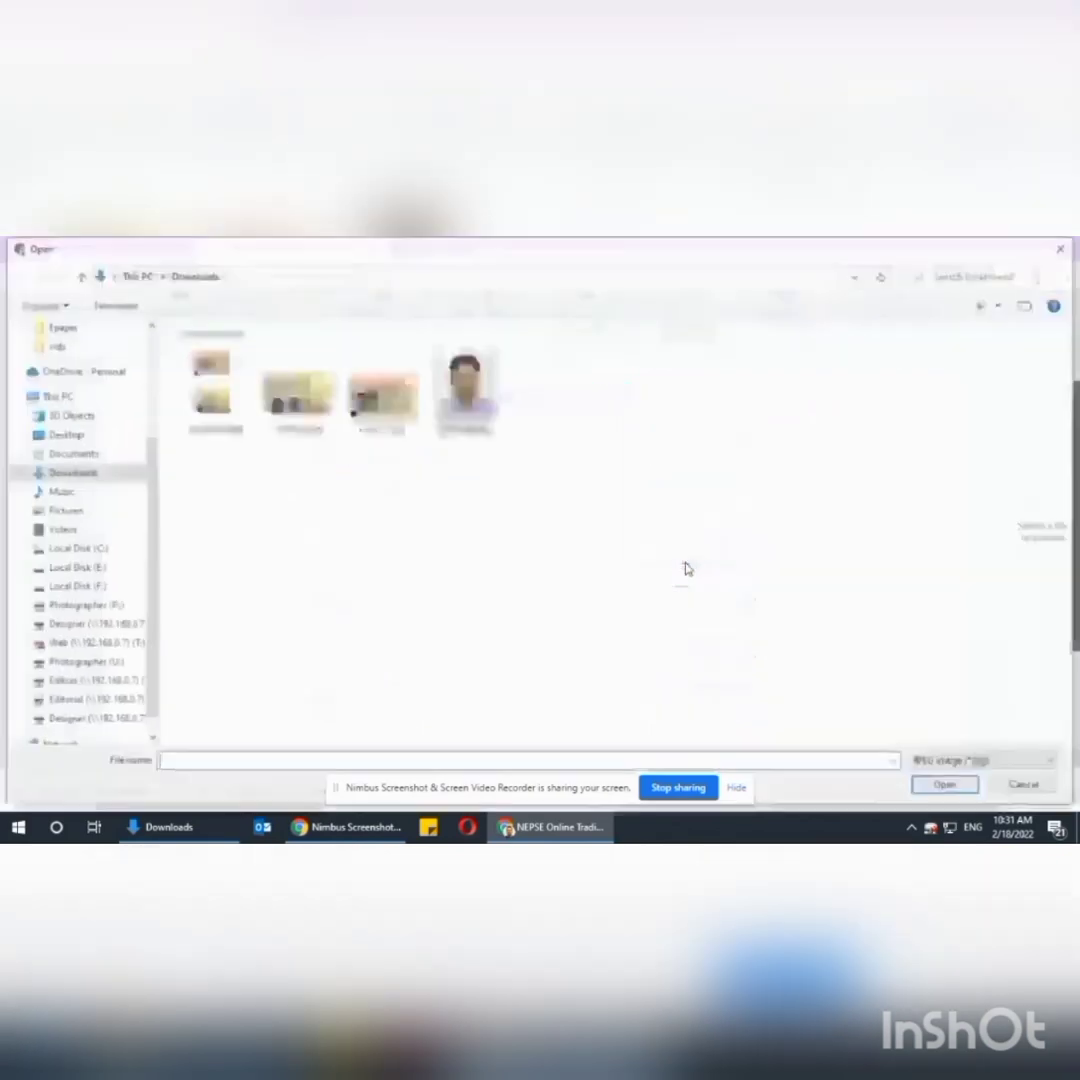
click(381, 392)
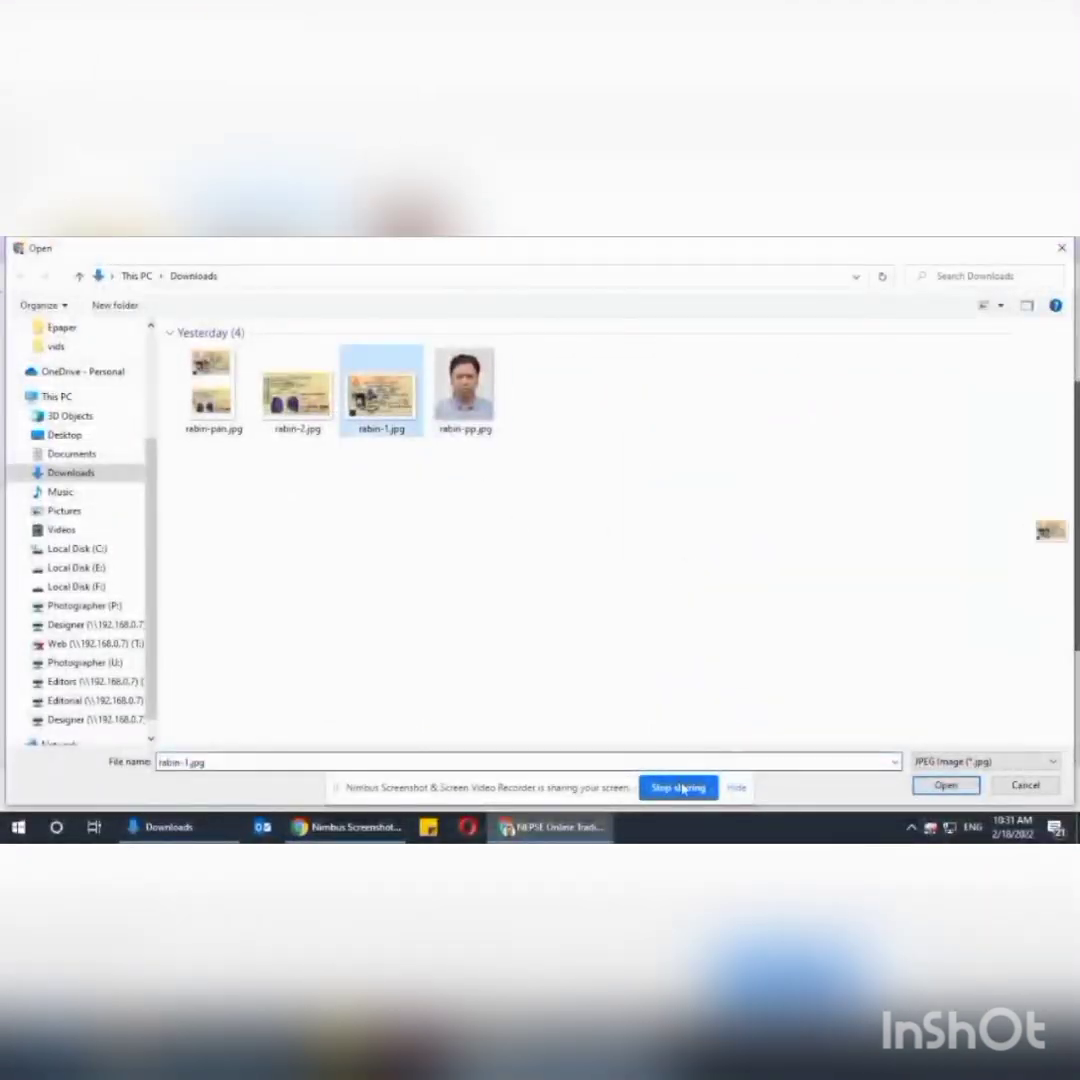
click(929, 786)
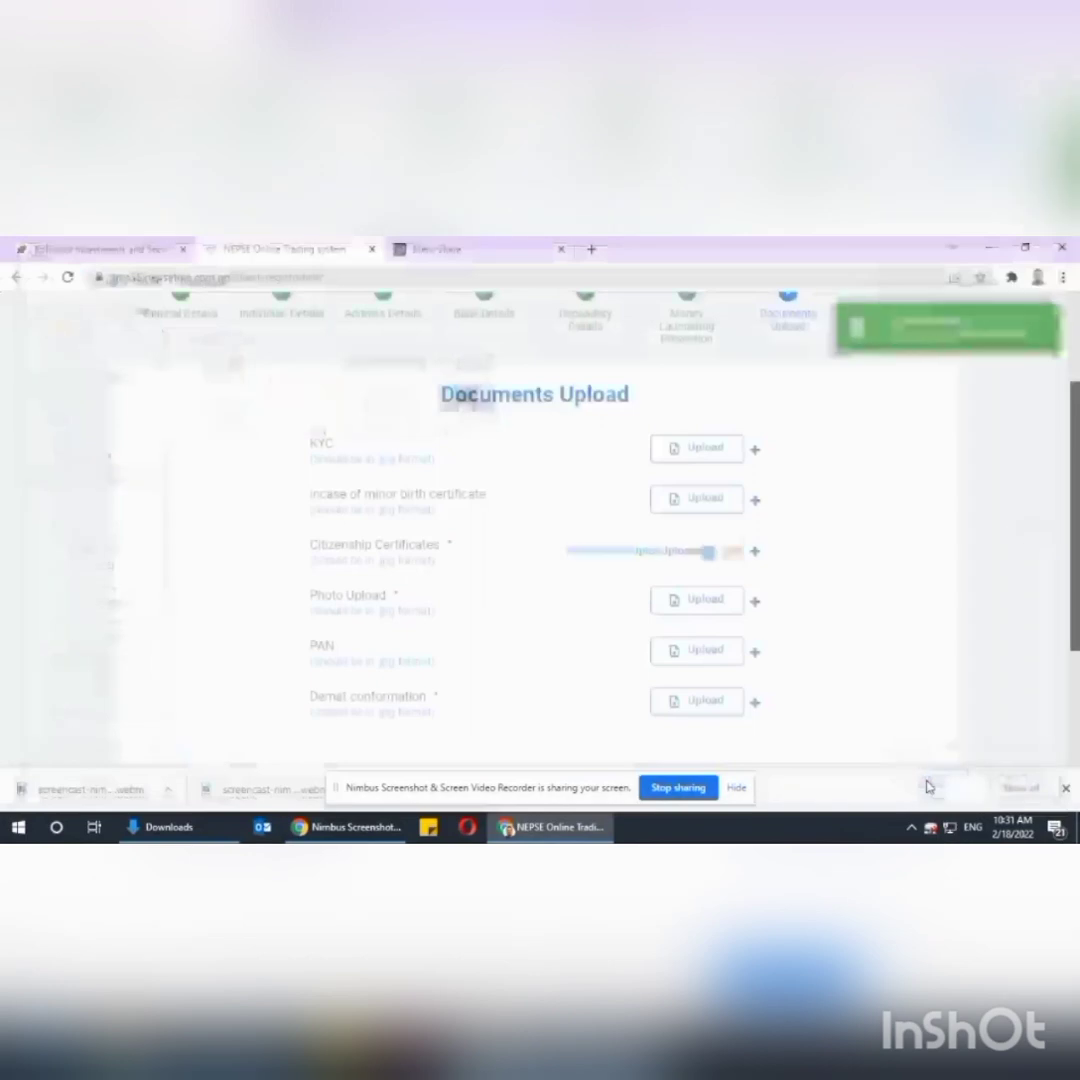
click(755, 556)
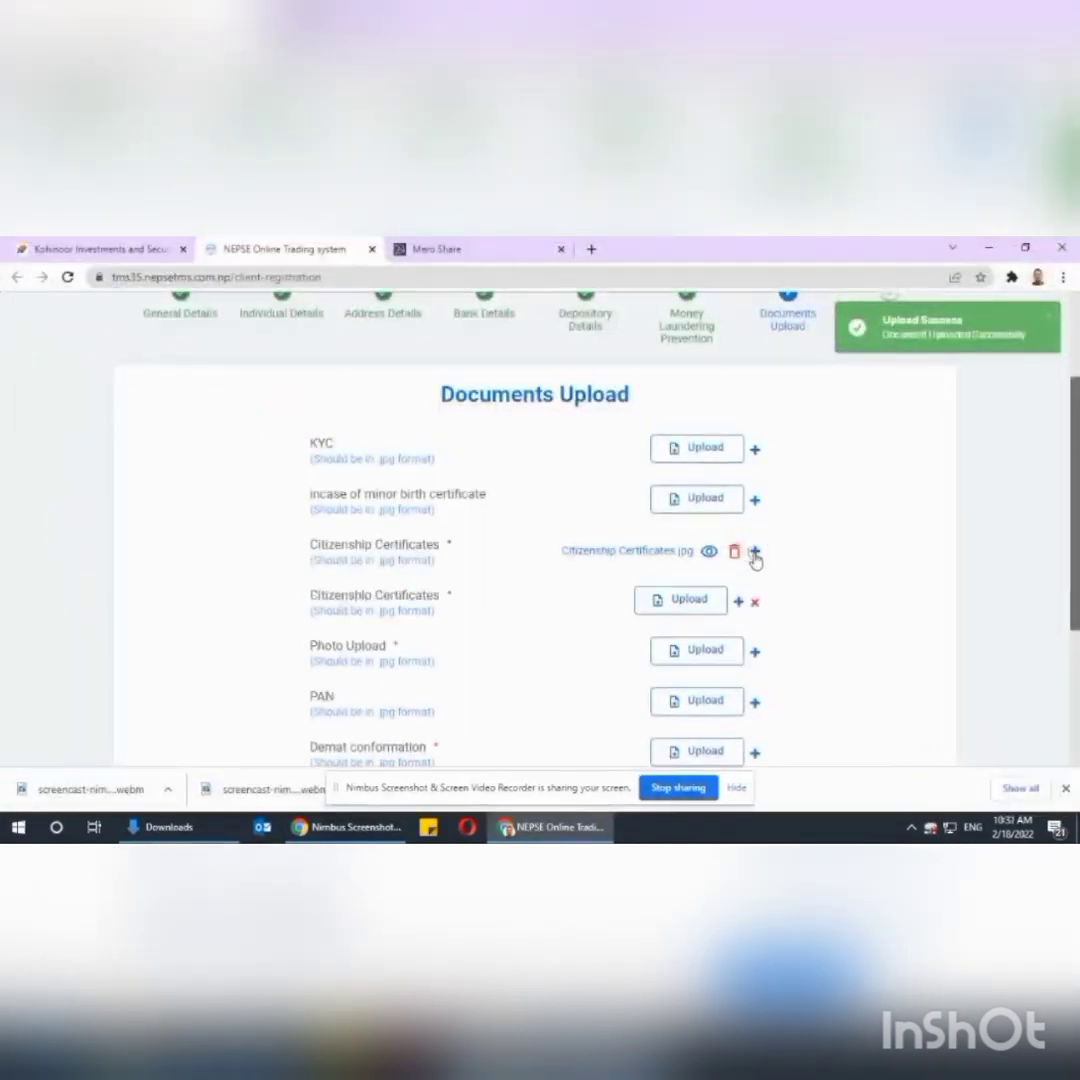
click(697, 610)
click(297, 390)
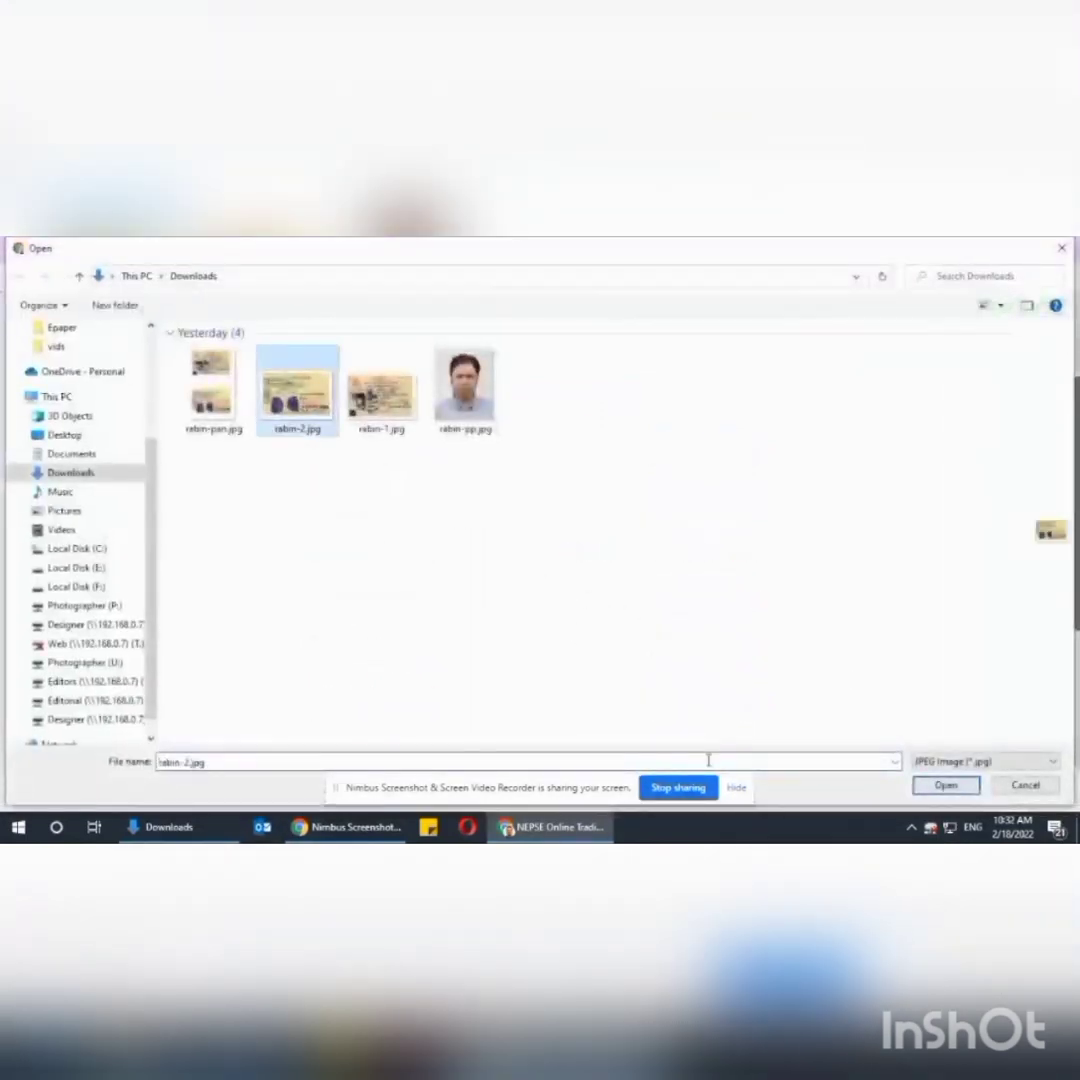
click(945, 786)
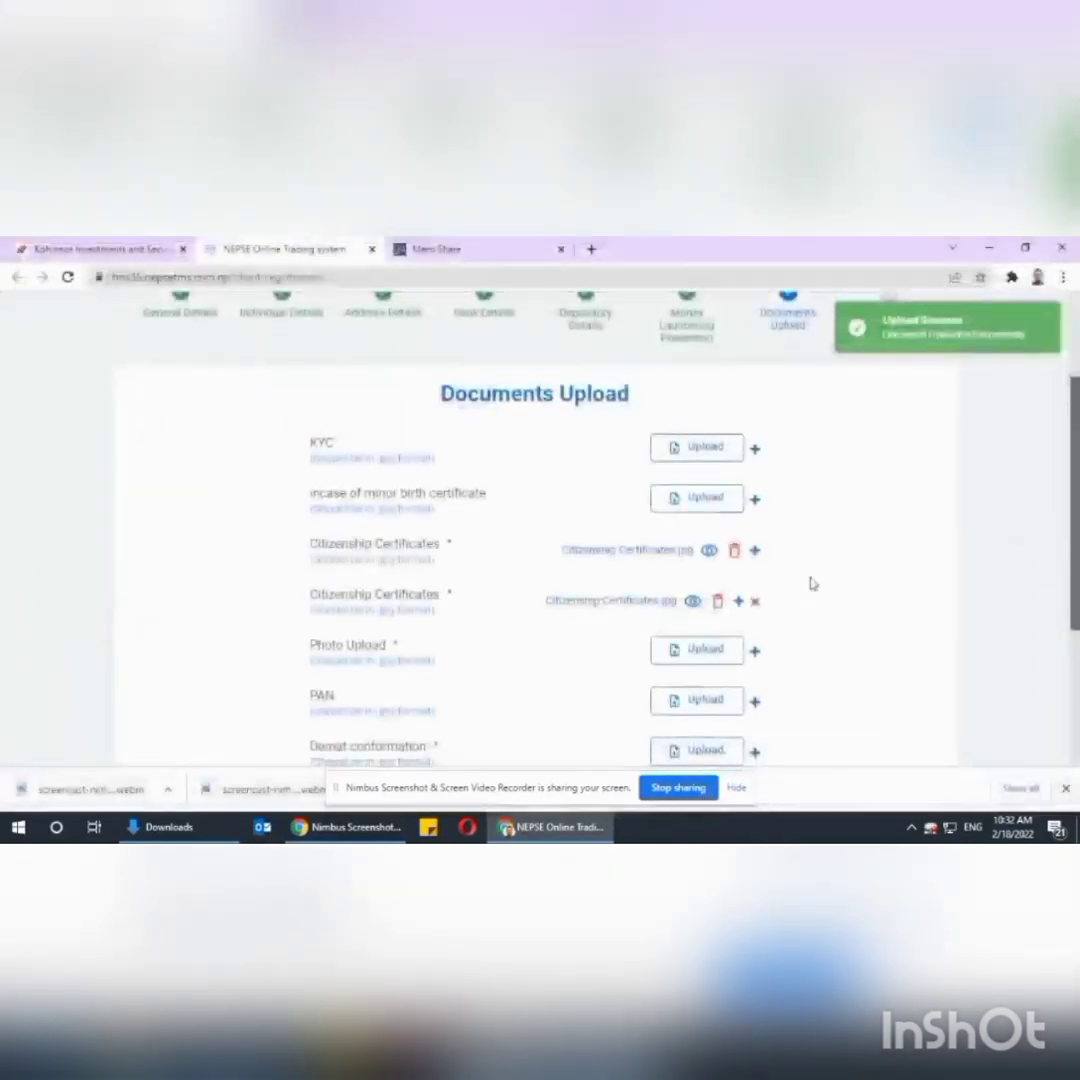
Pick the portrait photo file for Photo Upload.
scroll(710, 520, down, 3)
click(705, 497)
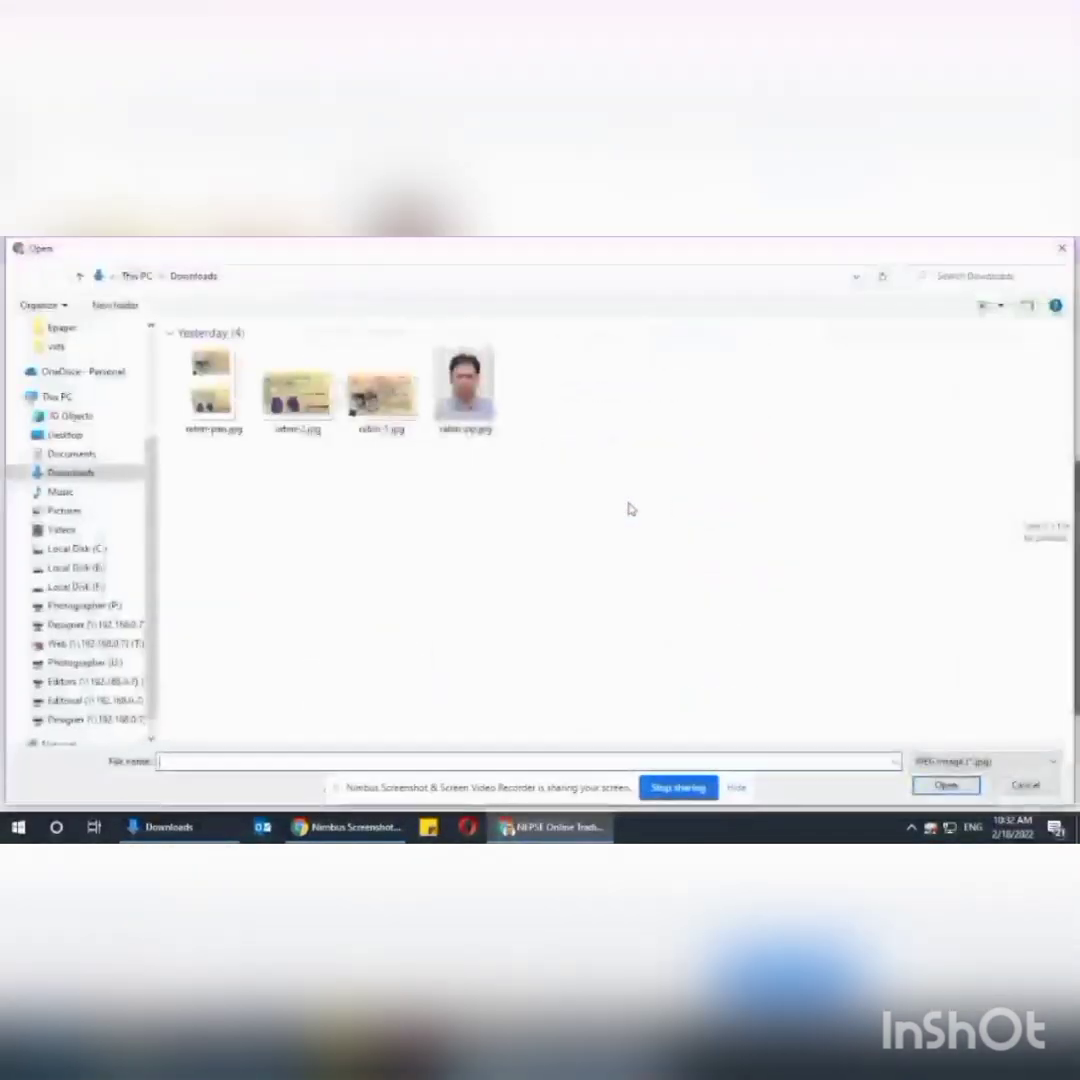
click(462, 418)
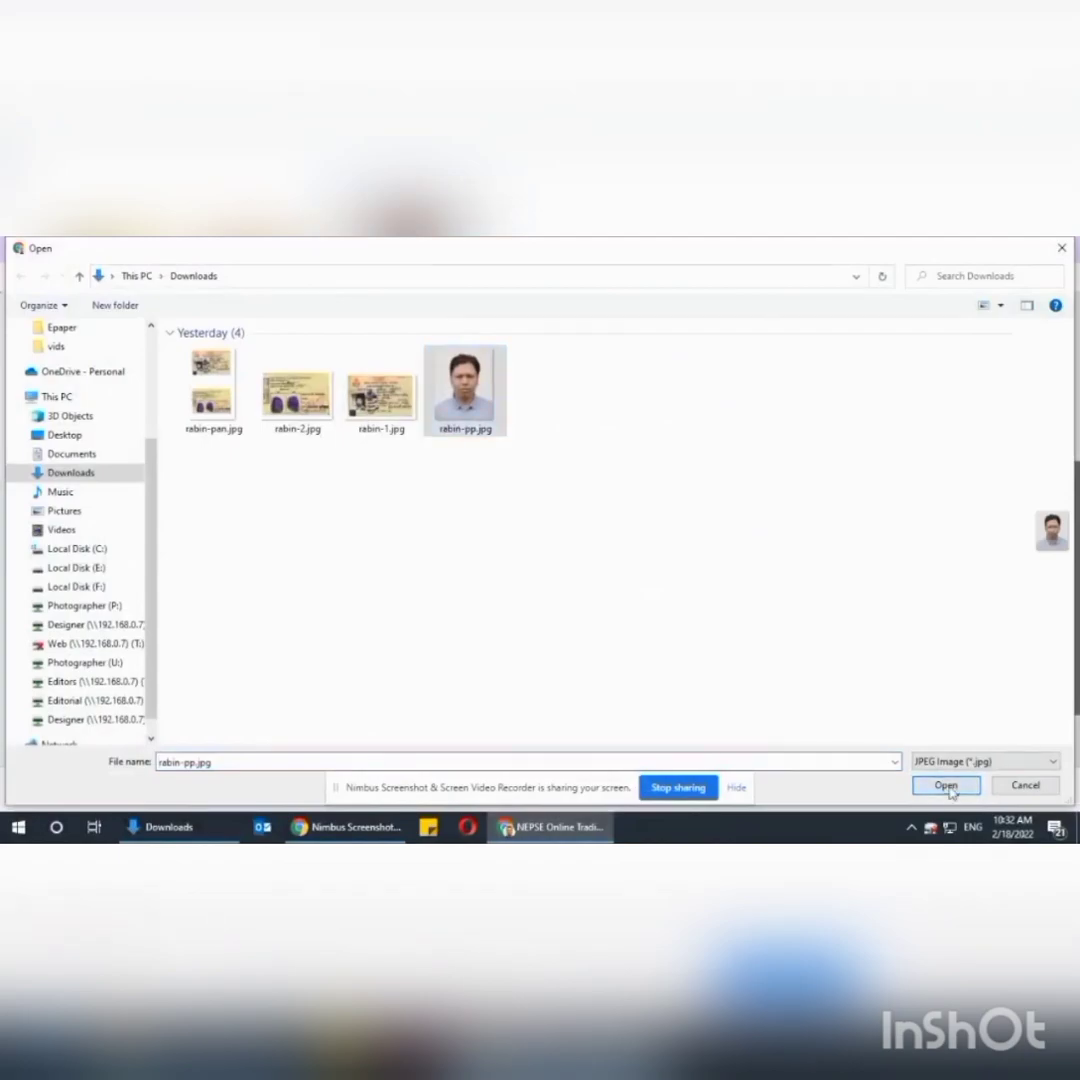